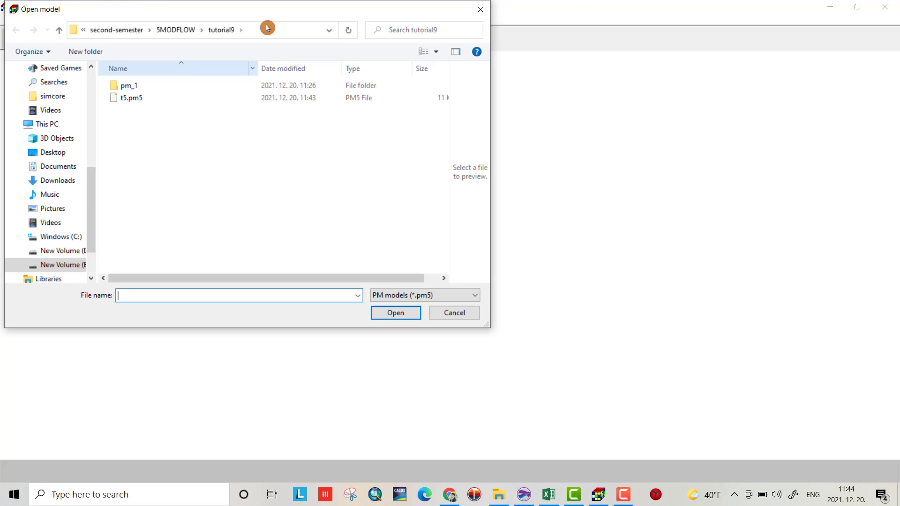
Open the t5.pm5 model from the tutorial9 folder
{"action": "left_click", "coordinate": [132, 97]}
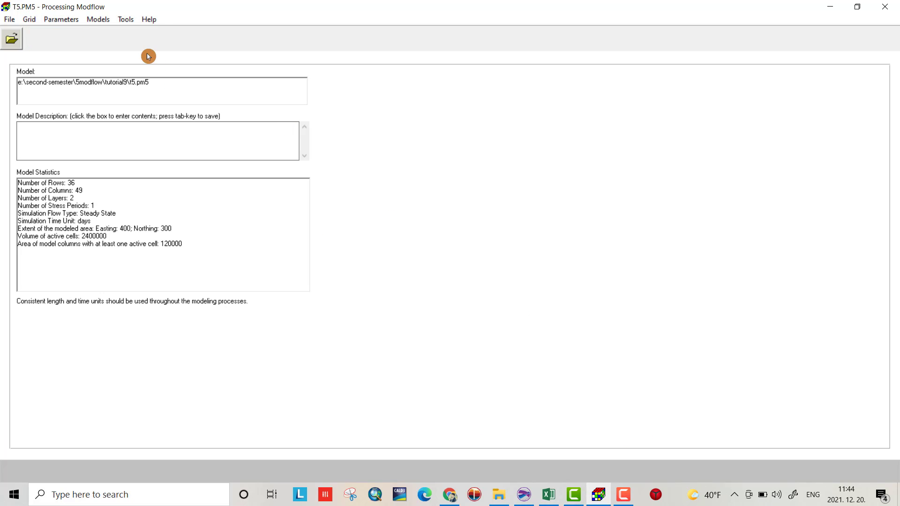
Start editing the Top of Layers elevations and pick the cell at row 8, column 27
{"action": "left_click", "coordinate": [31, 21]}
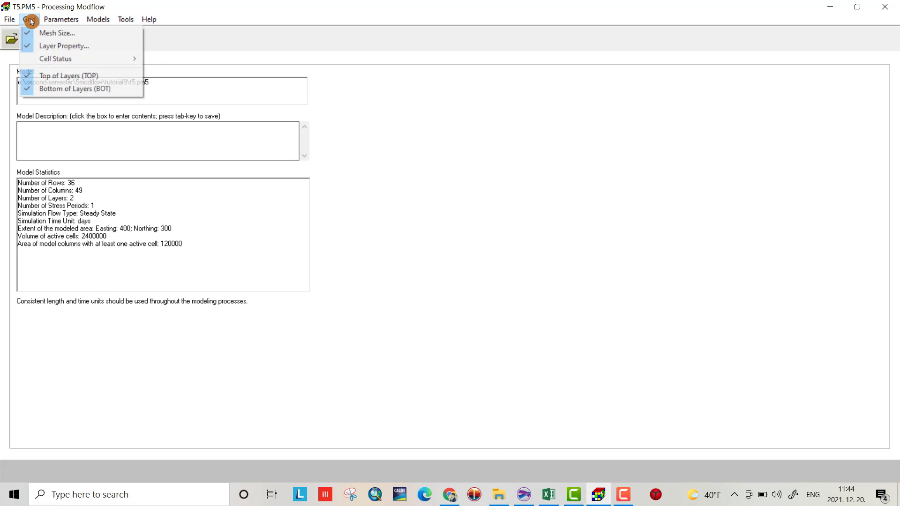
{"action": "left_click", "coordinate": [43, 75]}
{"action": "left_click", "coordinate": [428, 284]}
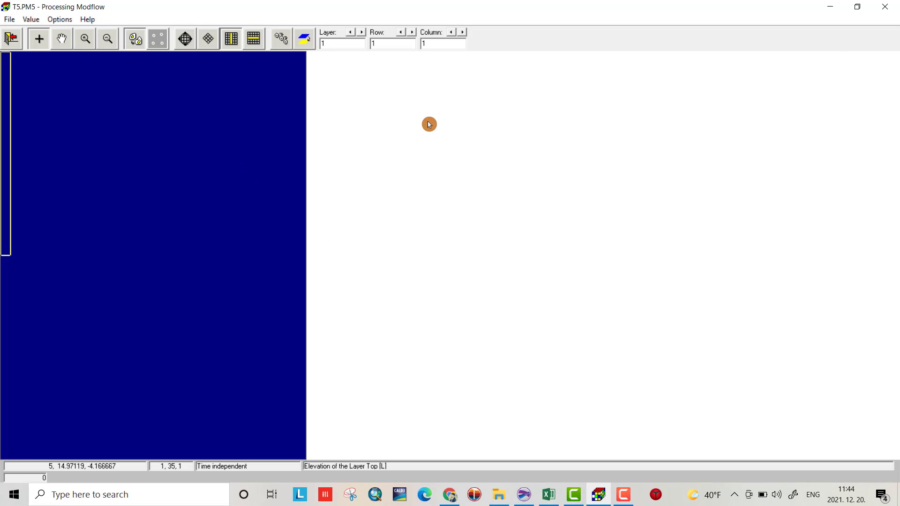
{"action": "left_click", "coordinate": [186, 39]}
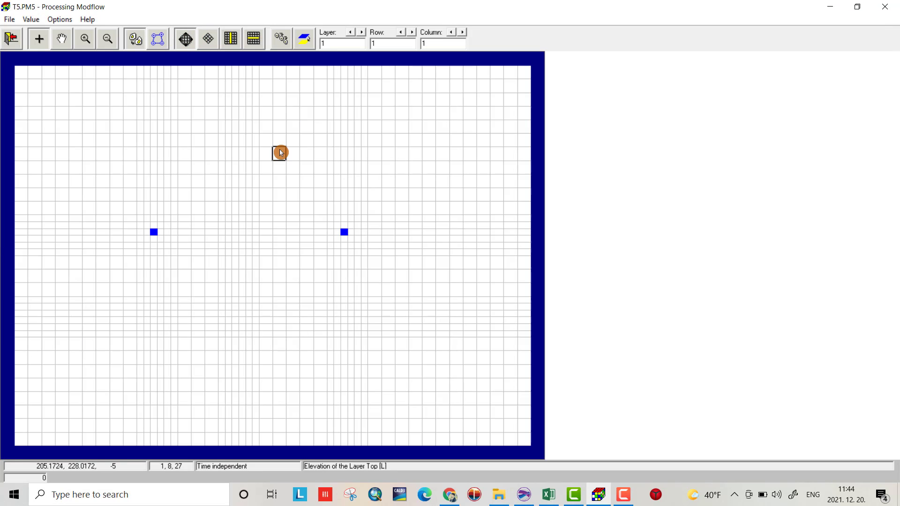
{"action": "left_click", "coordinate": [279, 153]}
Show the grid as a row cross-section with vertical exaggeration 3, panned into view
{"action": "left_click", "coordinate": [56, 19]}
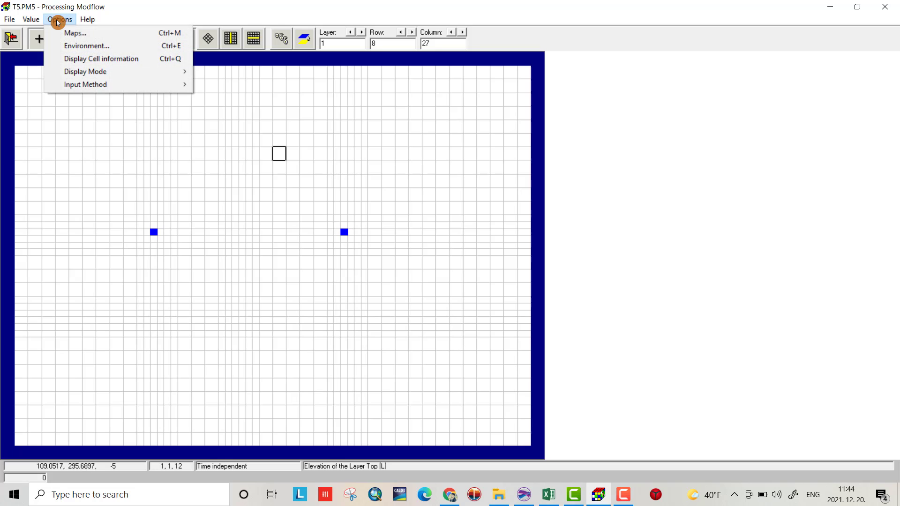
{"action": "left_click", "coordinate": [246, 41]}
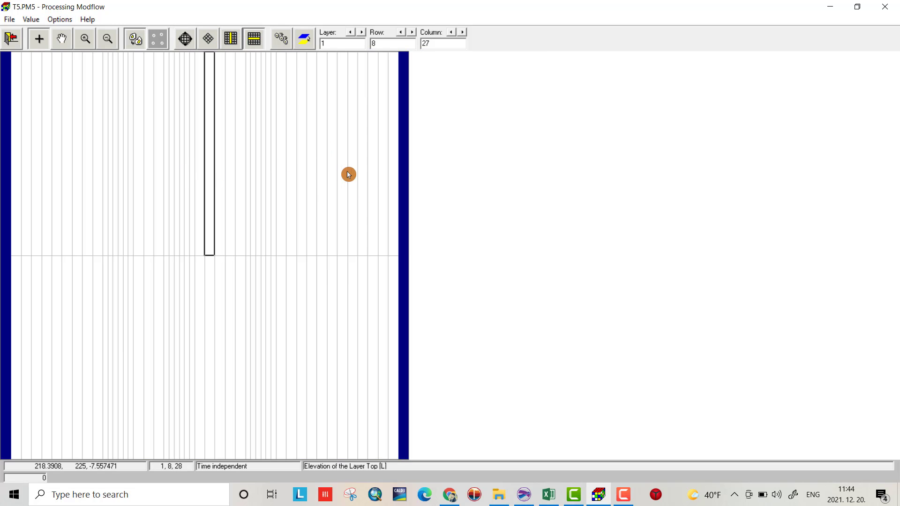
{"action": "left_click", "coordinate": [55, 21]}
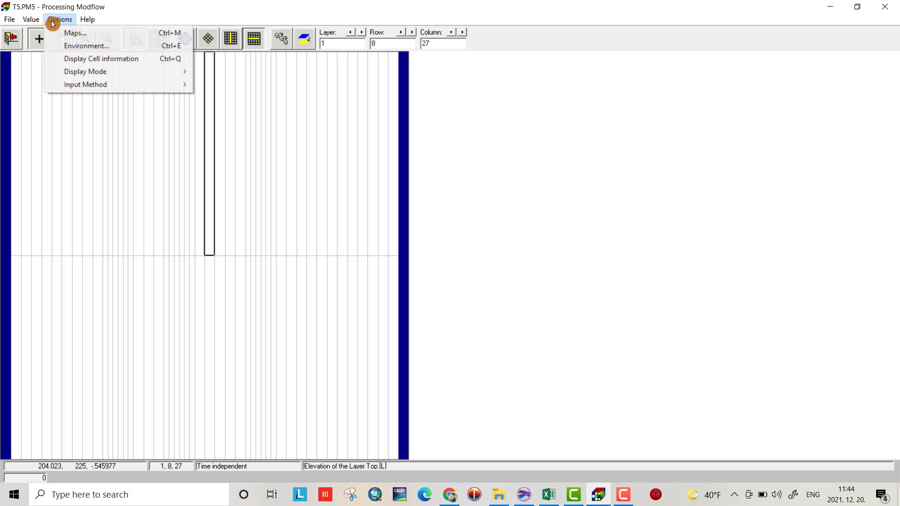
{"action": "left_click", "coordinate": [68, 47]}
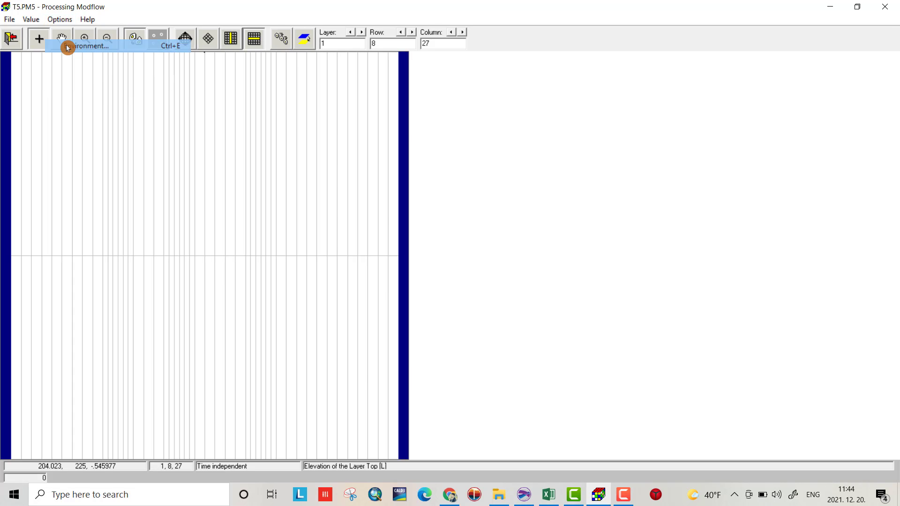
{"action": "left_click_drag", "start_coordinate": [393, 329], "coordinate": [375, 327]}
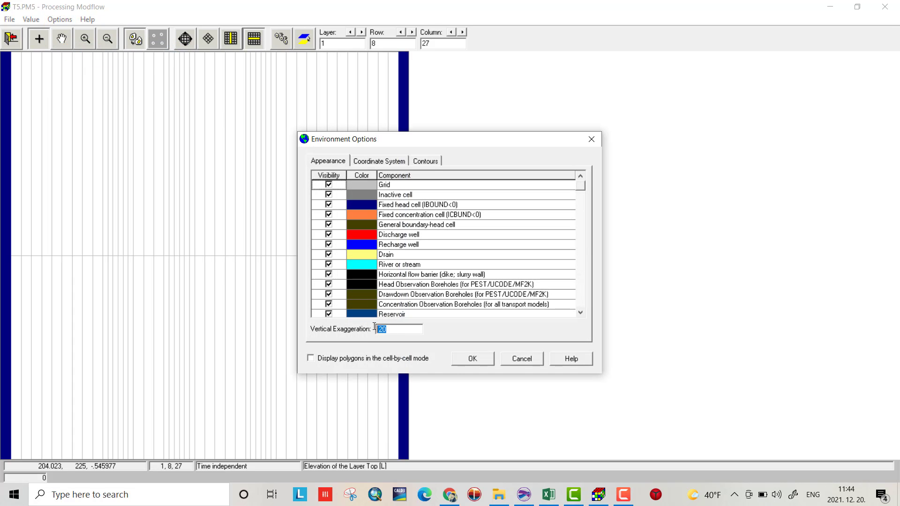
{"action": "type", "text": "3"}
{"action": "left_click", "coordinate": [475, 359]}
{"action": "left_click", "coordinate": [61, 38]}
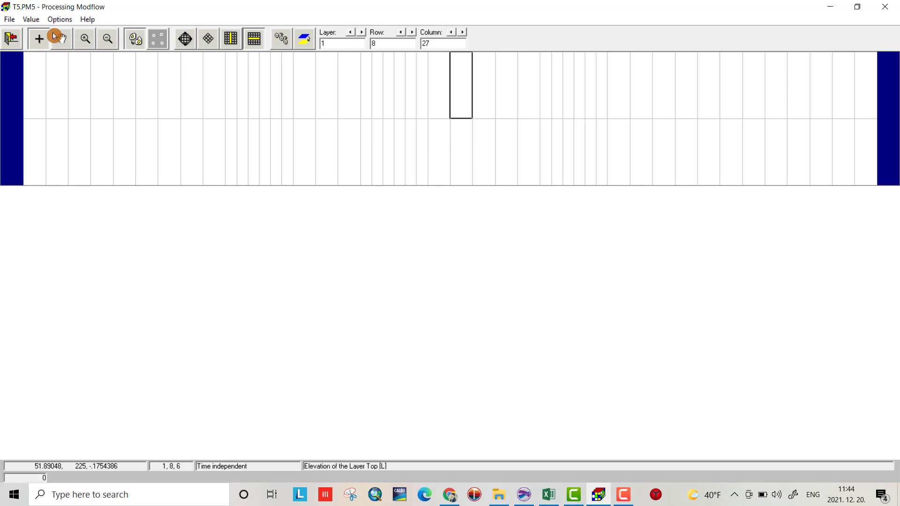
{"action": "left_click_drag", "start_coordinate": [241, 125], "coordinate": [239, 189]}
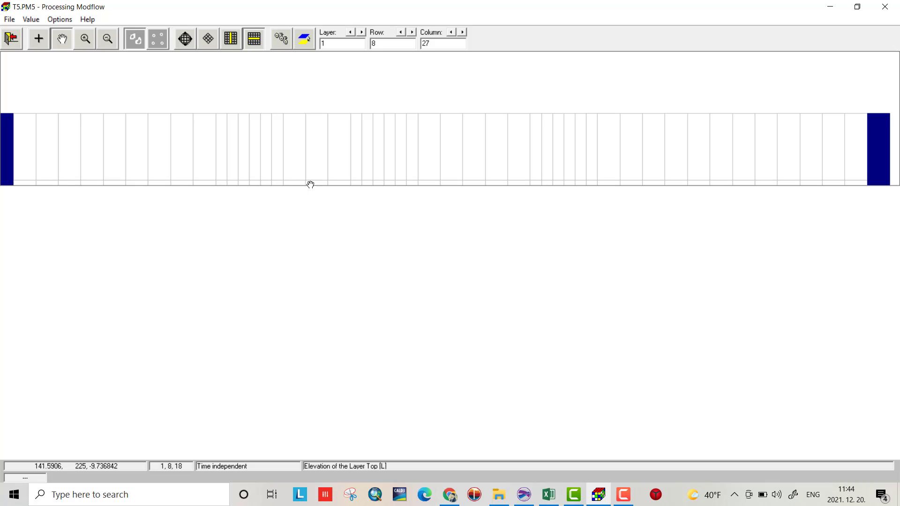
{"action": "left_click_drag", "start_coordinate": [304, 160], "coordinate": [309, 124]}
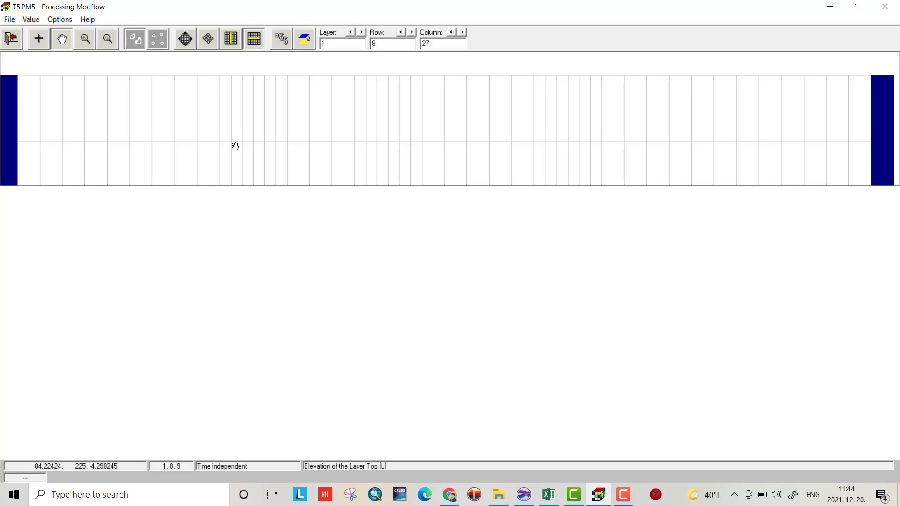
In Excel, paste the borehole X and Y coordinates into the ground.dat sheet
{"action": "left_click", "coordinate": [549, 497]}
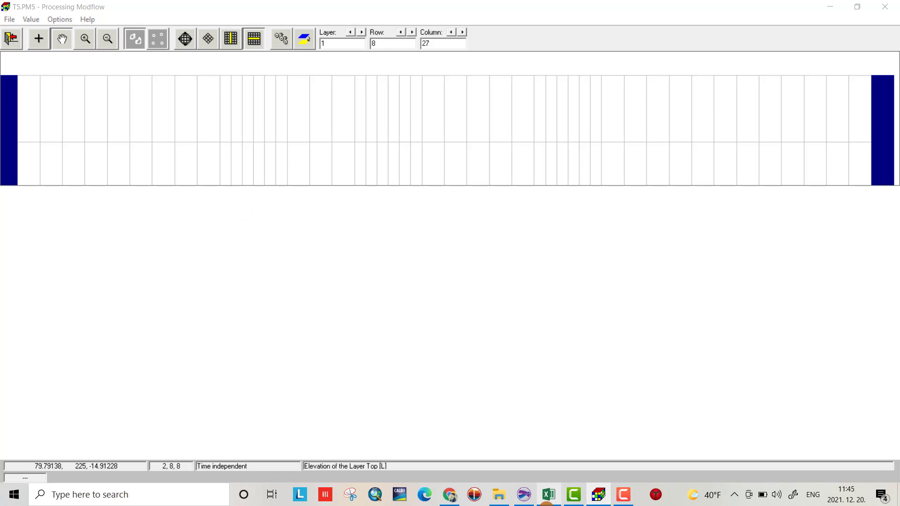
{"action": "left_click", "coordinate": [66, 461]}
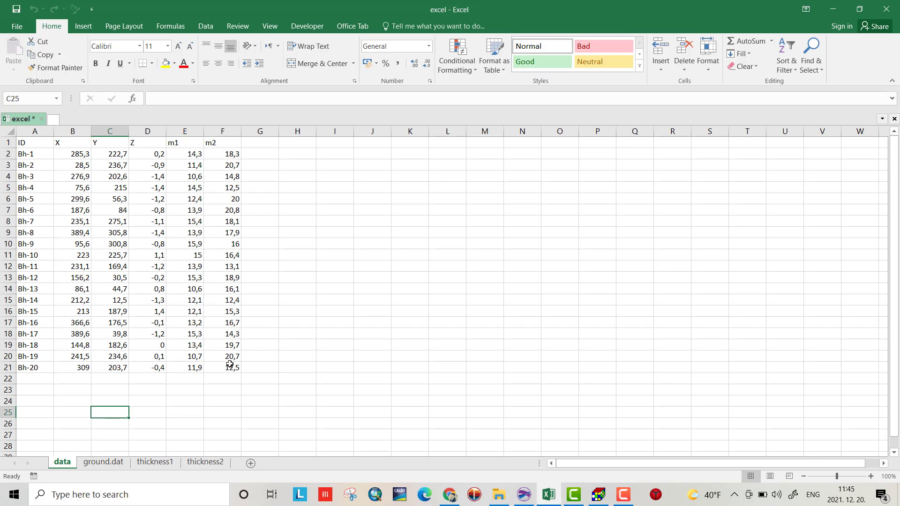
{"action": "left_click", "coordinate": [103, 462]}
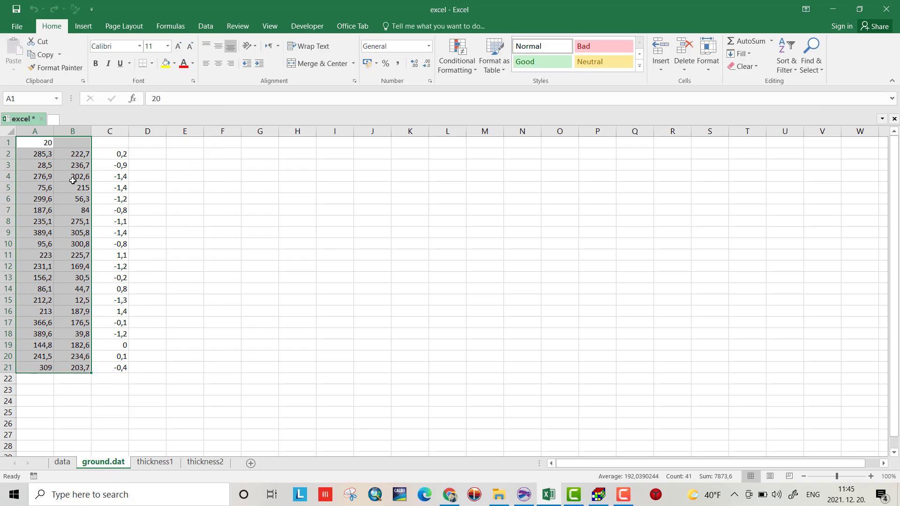
{"action": "key", "text": "ctrl+v"}
{"action": "key", "text": "ctrl+v"}
{"action": "key", "text": "ctrl+v"}
{"action": "key", "text": "ctrl+v"}
Review the thickness1 and thickness2 sheets, then return to Surfer
{"action": "left_click", "coordinate": [154, 464]}
{"action": "left_click", "coordinate": [60, 121]}
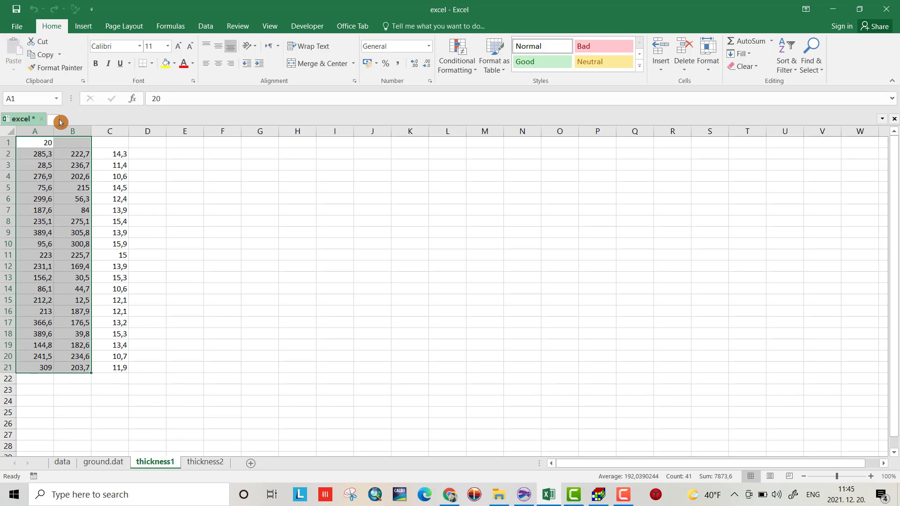
{"action": "left_click", "coordinate": [216, 464]}
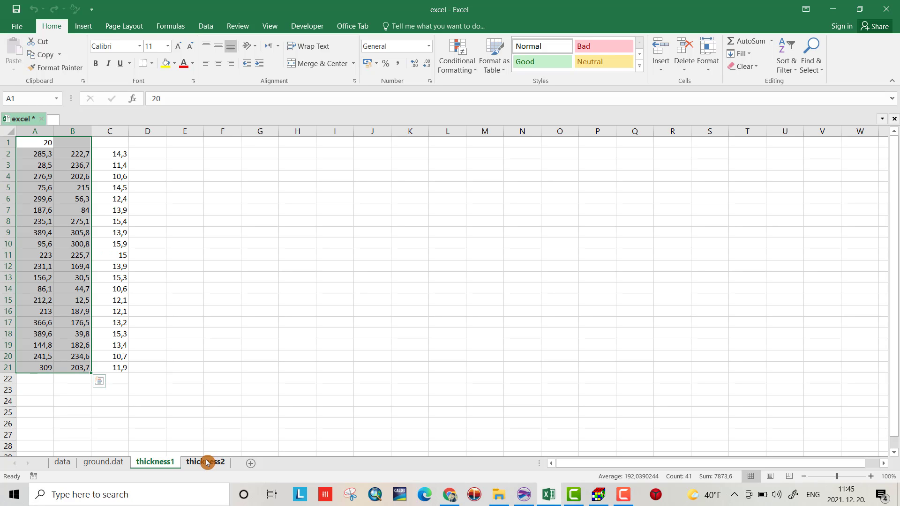
{"action": "left_click", "coordinate": [524, 494]}
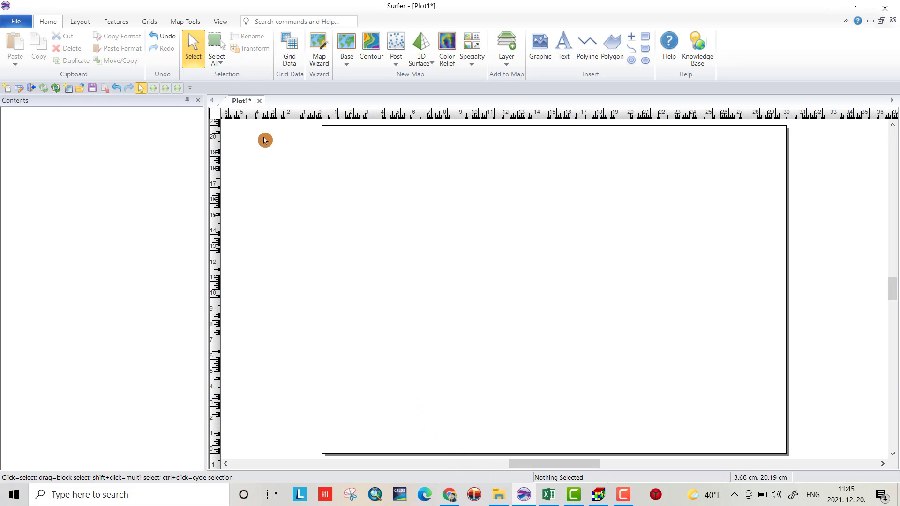
Create a new worksheet and import the ground.dat sheet from excel.xlsx
{"action": "left_click", "coordinate": [69, 88]}
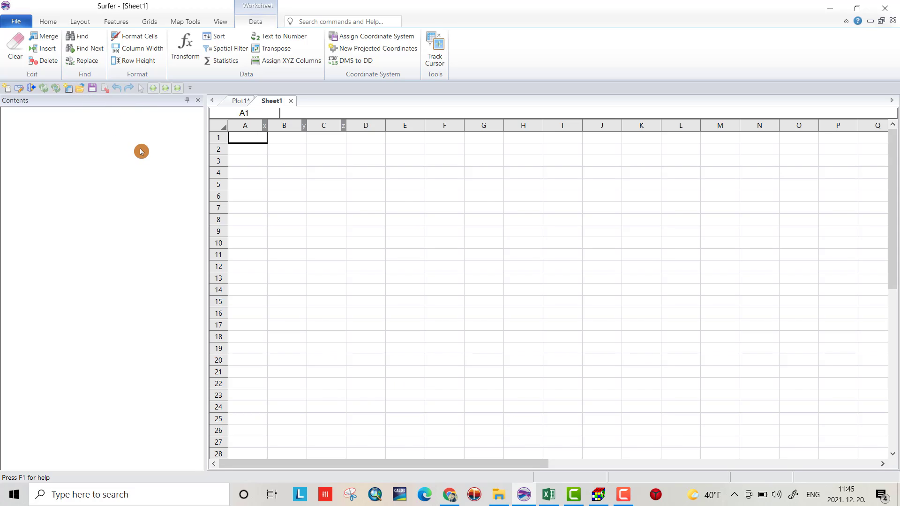
{"action": "left_click", "coordinate": [80, 87]}
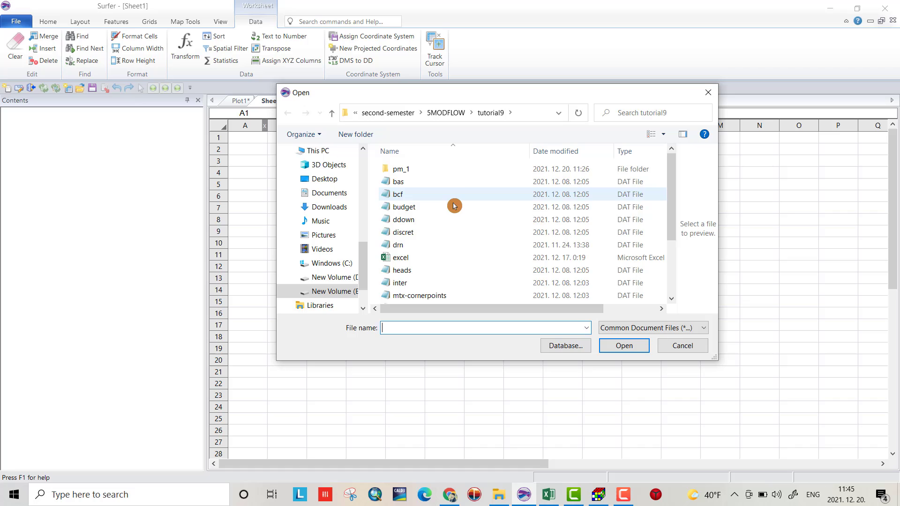
{"action": "left_click", "coordinate": [419, 257]}
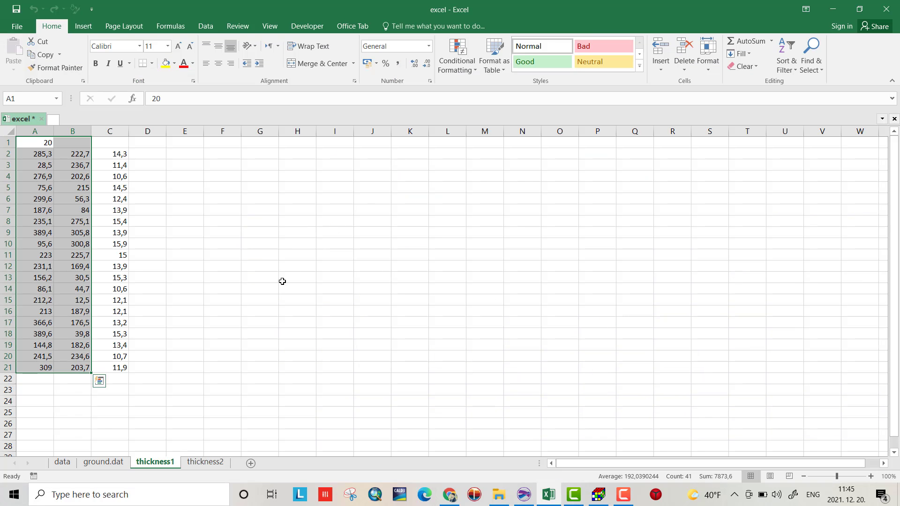
{"action": "left_click", "coordinate": [524, 495]}
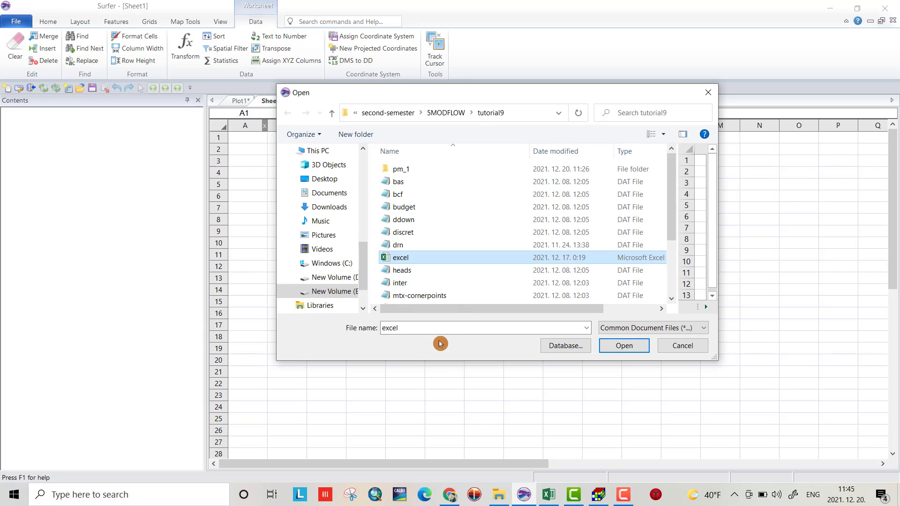
{"action": "left_click", "coordinate": [619, 348]}
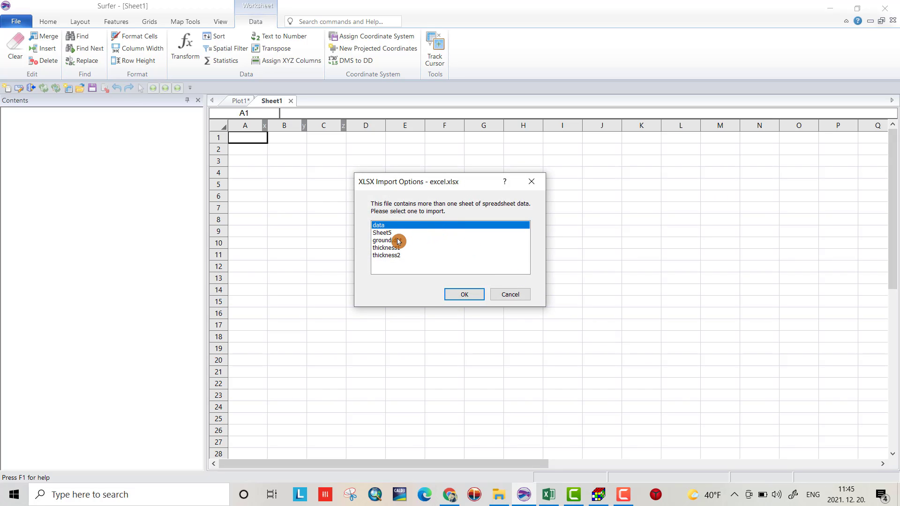
{"action": "left_click", "coordinate": [398, 240]}
{"action": "left_click", "coordinate": [464, 294]}
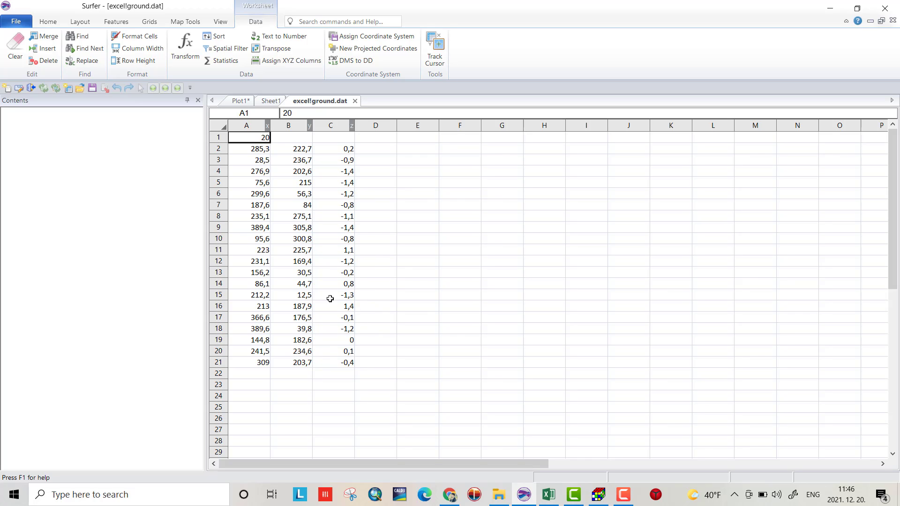
Attempt to save the imported worksheet over the workbook and dismiss the save error
{"action": "left_click", "coordinate": [92, 88]}
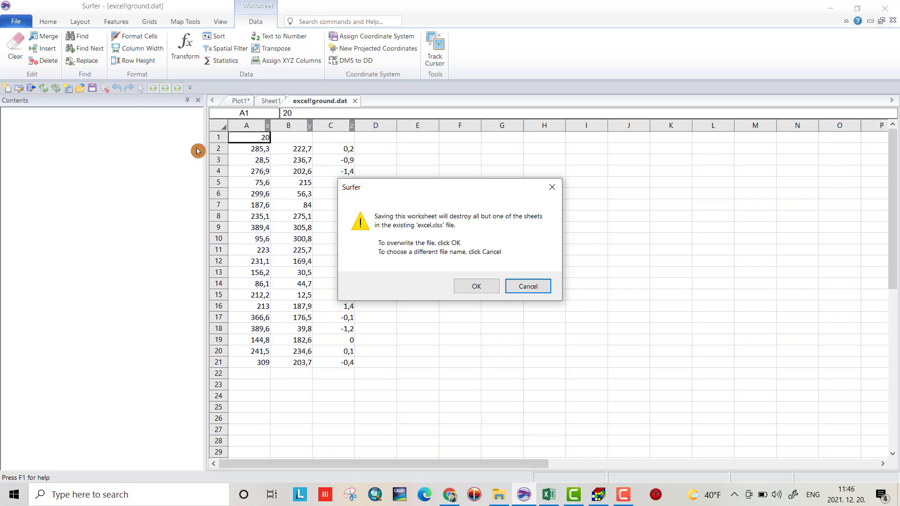
{"action": "left_click", "coordinate": [474, 283]}
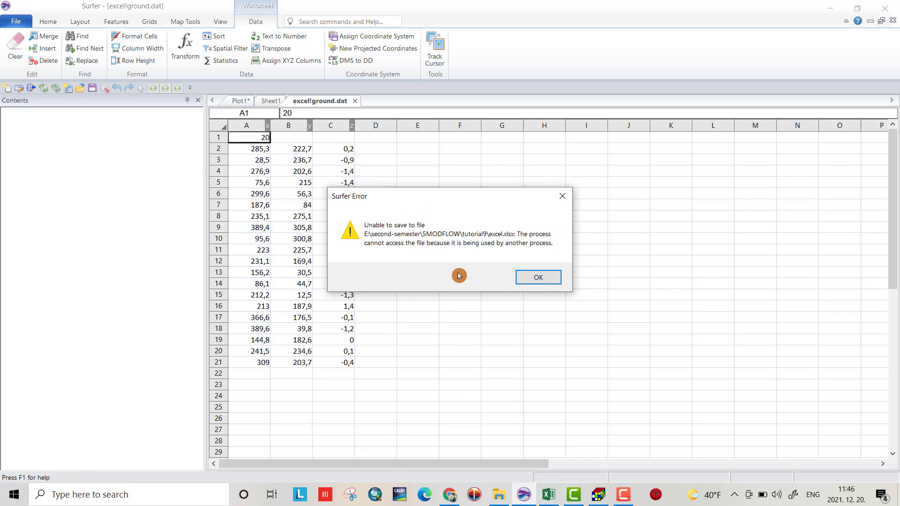
{"action": "left_click", "coordinate": [533, 282]}
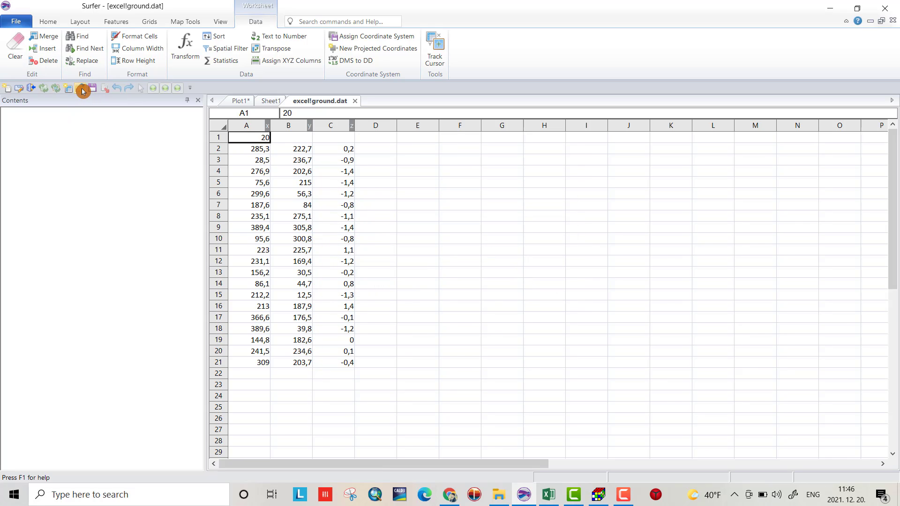
Save the worksheet as ground_ele in DAT format with comma-delimited settings, then close it
{"action": "left_click", "coordinate": [13, 21]}
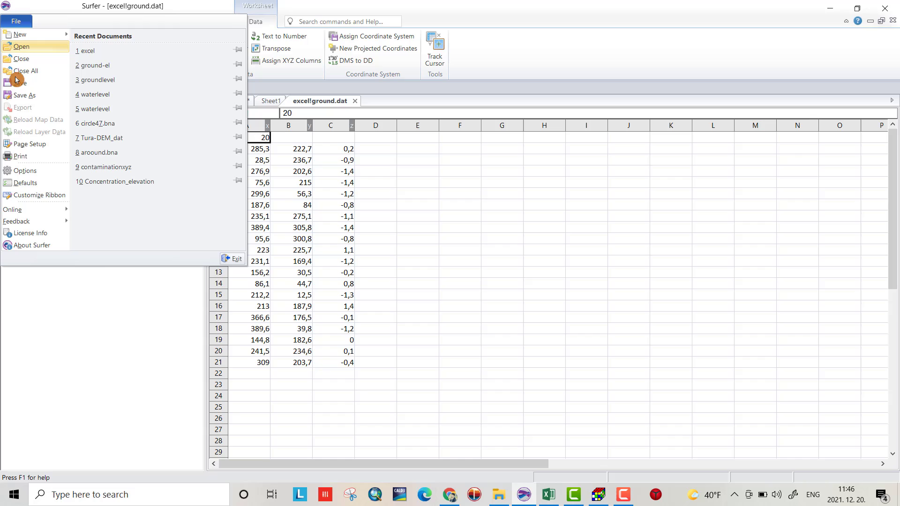
{"action": "left_click", "coordinate": [22, 101]}
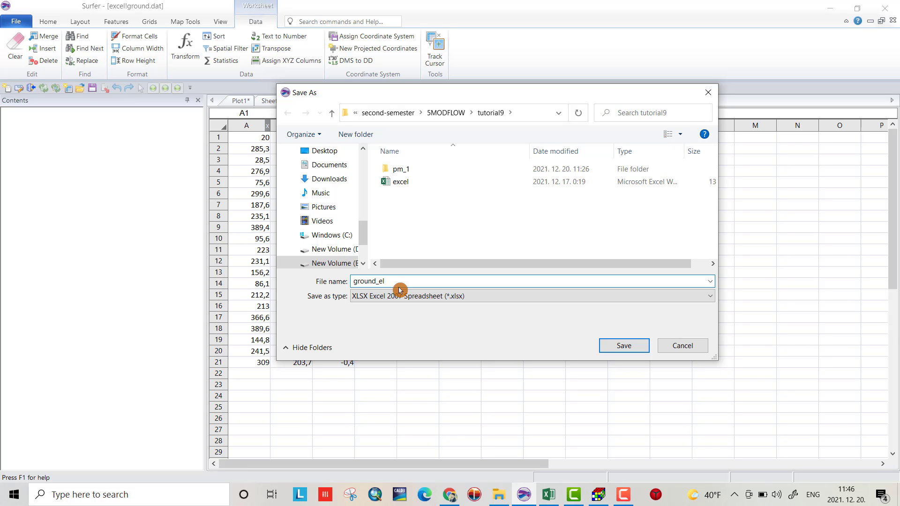
{"action": "type", "text": "e"}
{"action": "left_click", "coordinate": [579, 294]}
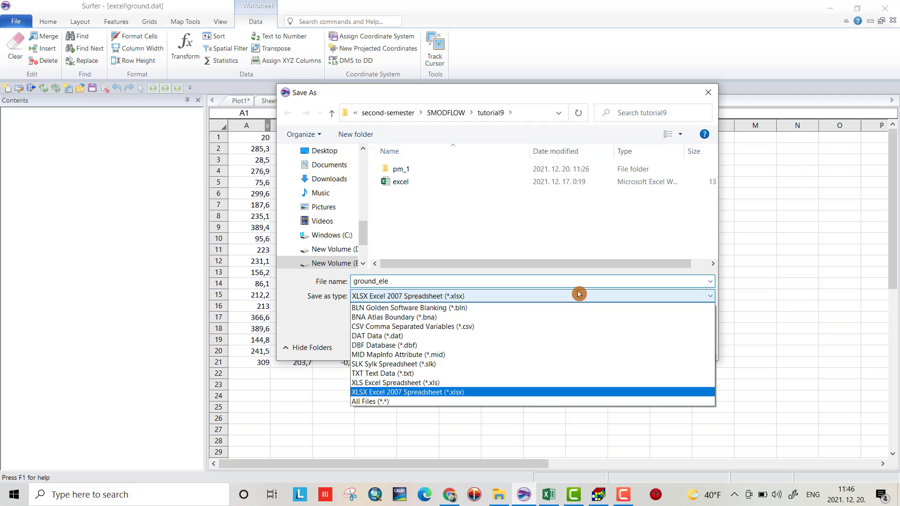
{"action": "left_click", "coordinate": [396, 336]}
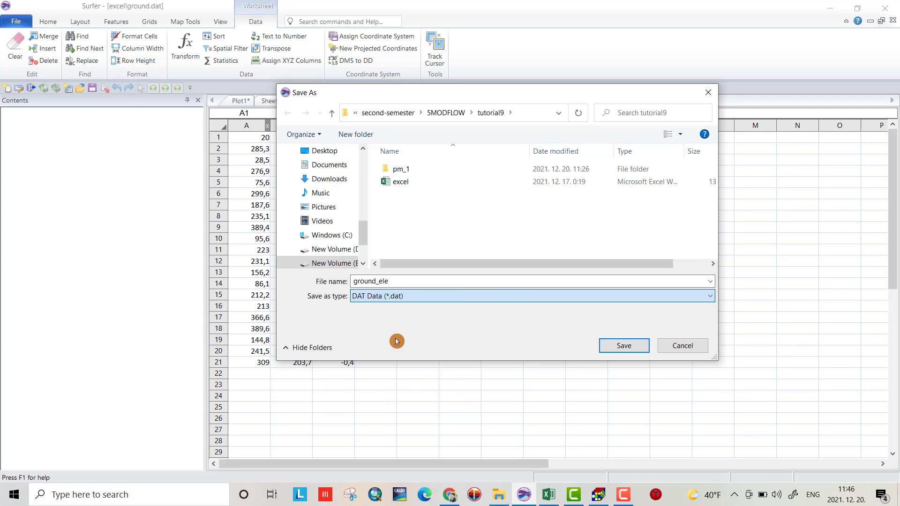
{"action": "left_click", "coordinate": [608, 351]}
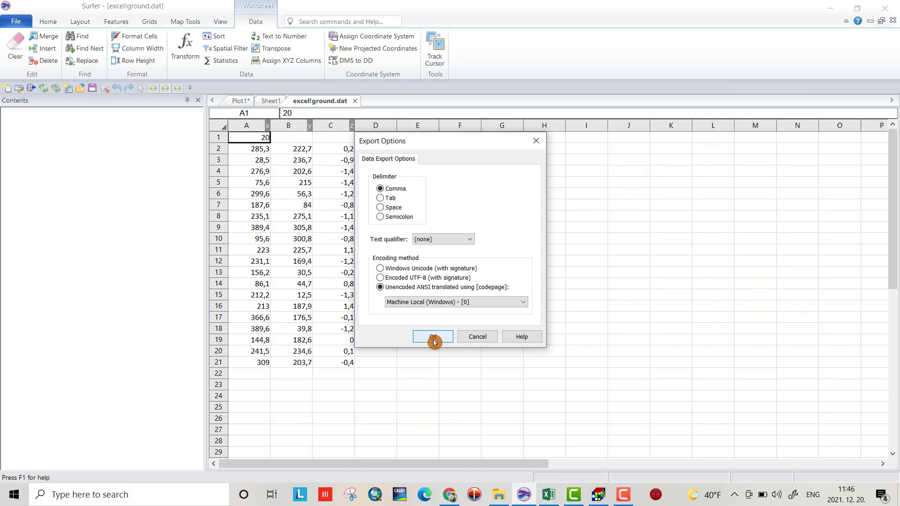
{"action": "left_click", "coordinate": [434, 342]}
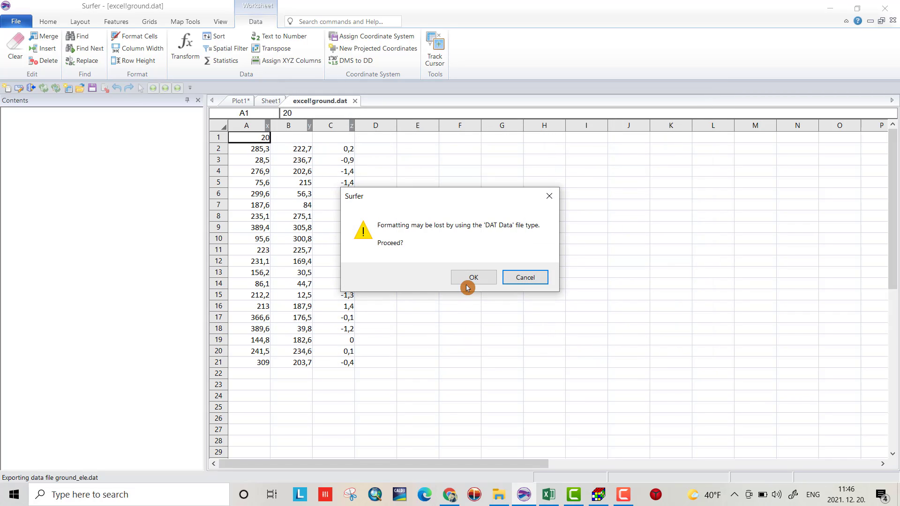
{"action": "left_click", "coordinate": [467, 280]}
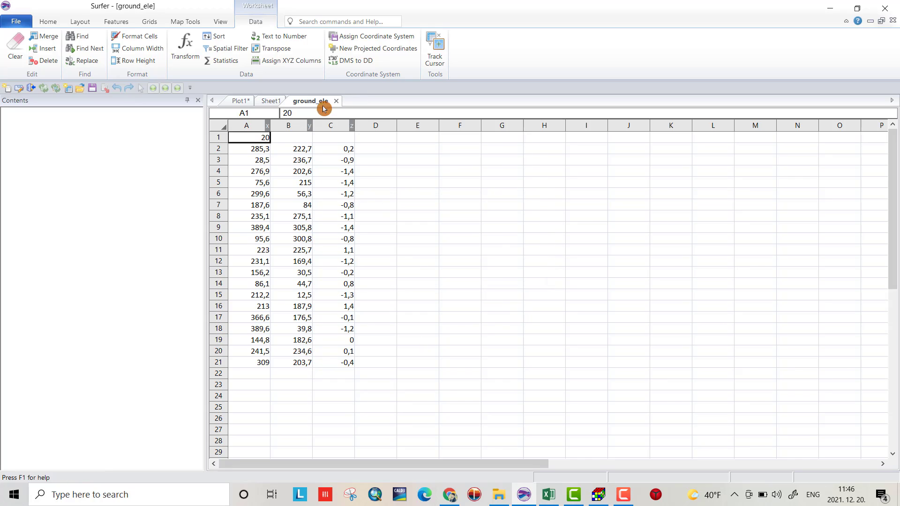
{"action": "left_click", "coordinate": [339, 101]}
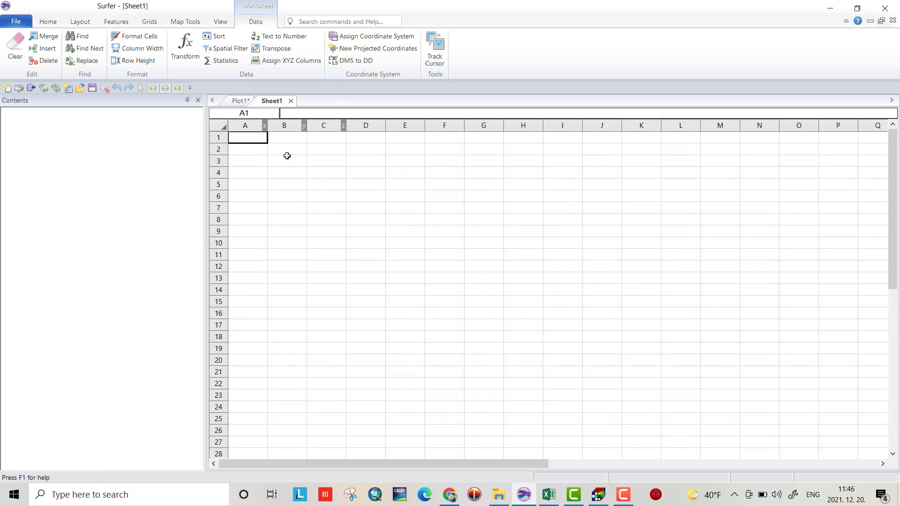
Import the thickness1 sheet from excel.xlsx into a Surfer worksheet
{"action": "left_click", "coordinate": [80, 87]}
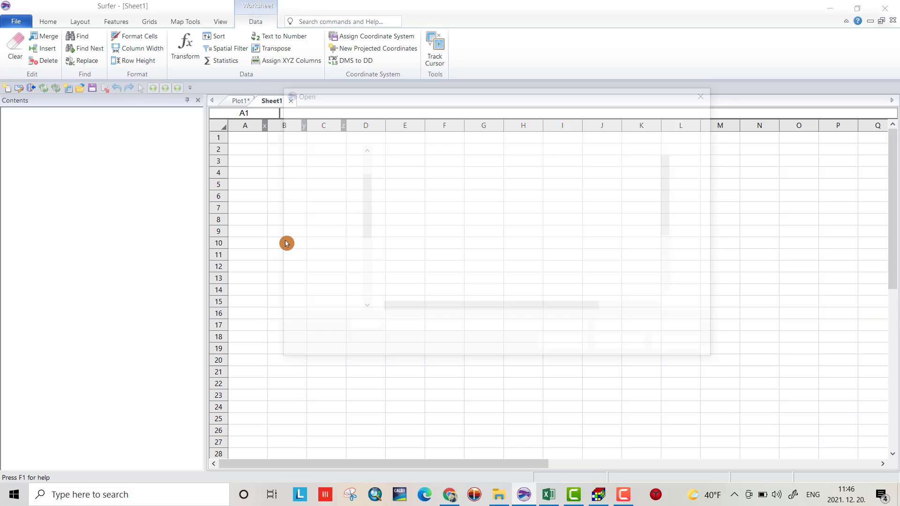
{"action": "left_click", "coordinate": [401, 257]}
{"action": "key", "text": "alt+Tab"}
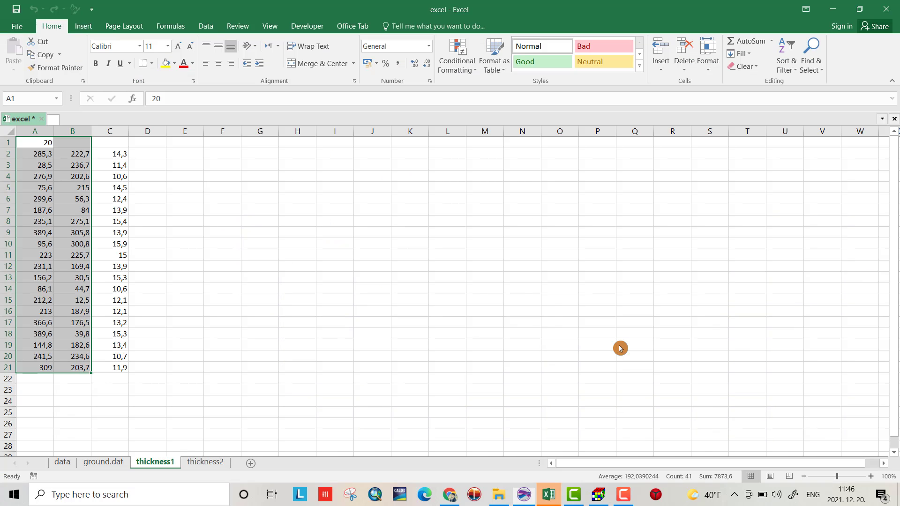
{"action": "left_click", "coordinate": [621, 345]}
{"action": "key", "text": "alt+Tab"}
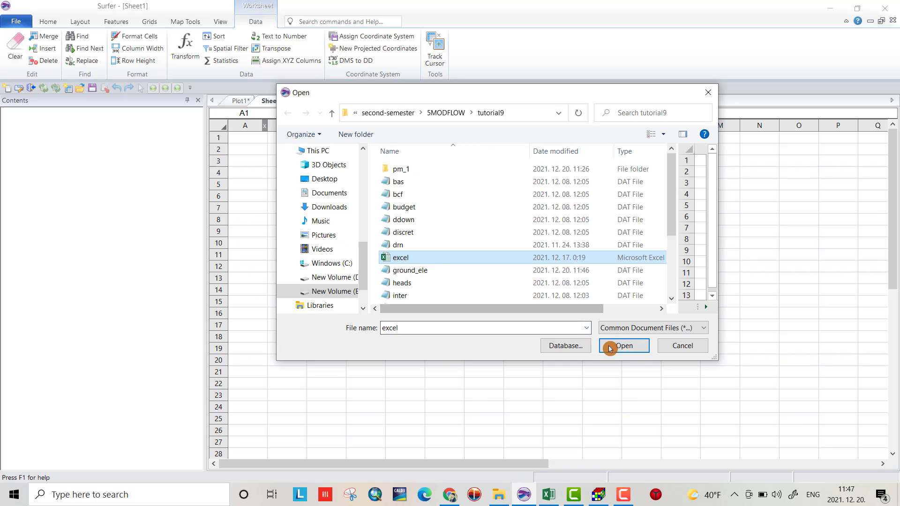
{"action": "left_click", "coordinate": [614, 345]}
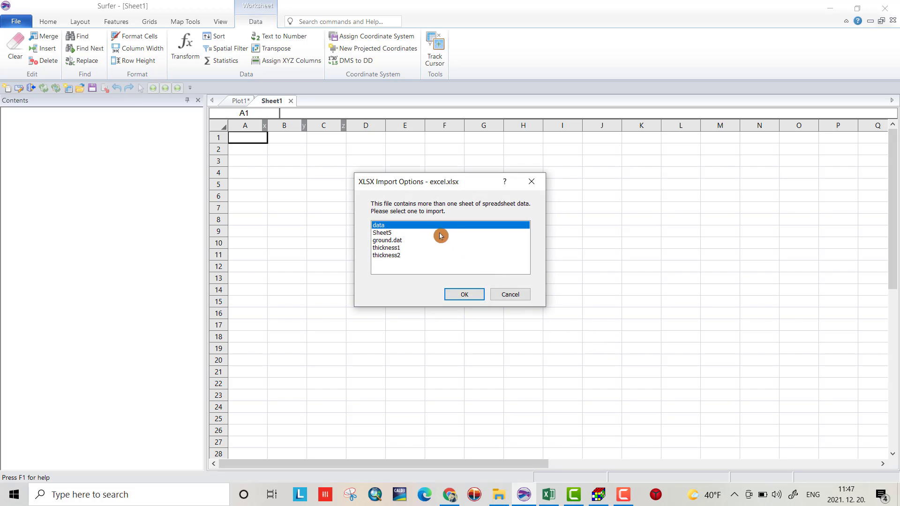
{"action": "left_click", "coordinate": [396, 247]}
{"action": "left_click", "coordinate": [477, 296]}
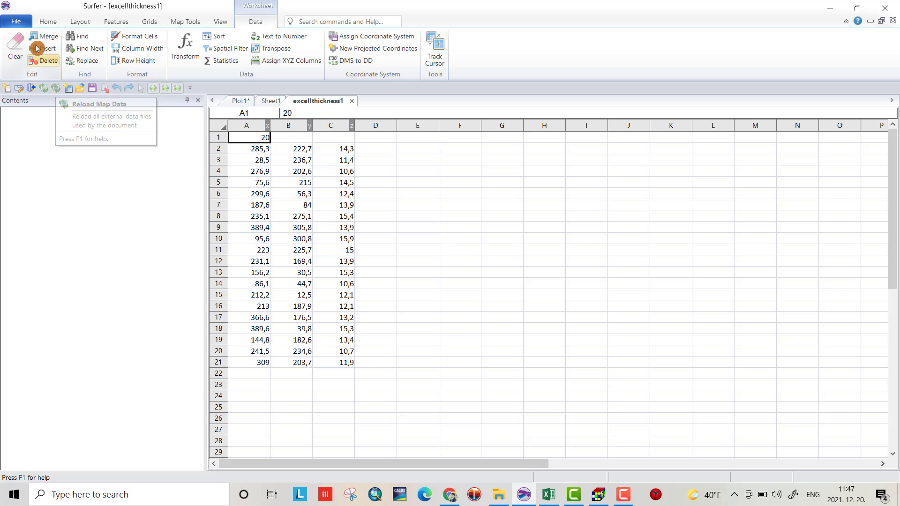
Save the sheet as thickness1.dat in comma-delimited DAT format and close the worksheet
{"action": "left_click", "coordinate": [16, 21]}
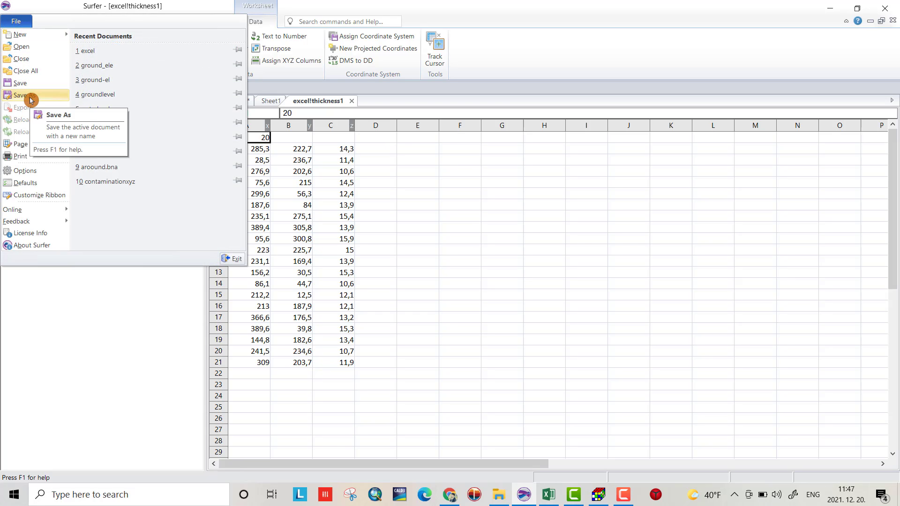
{"action": "left_click", "coordinate": [49, 94]}
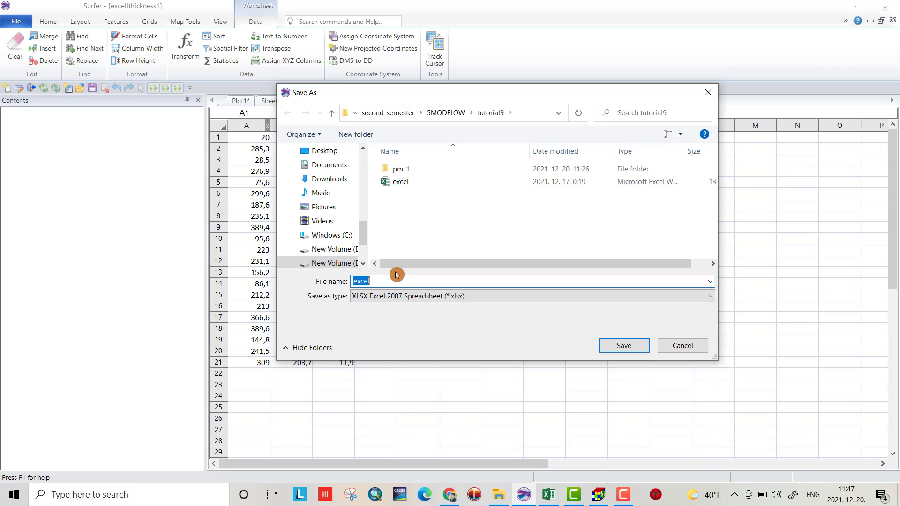
{"action": "type", "text": "thickness1"}
{"action": "left_click", "coordinate": [559, 296]}
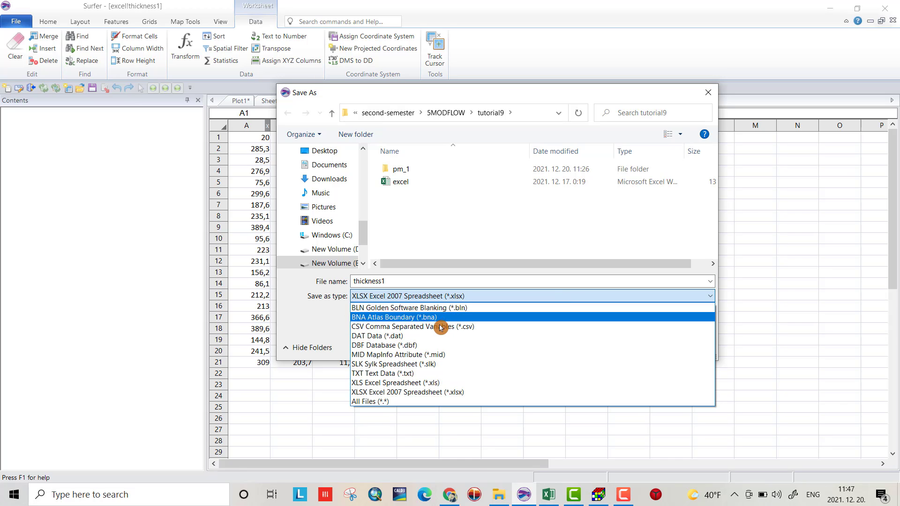
{"action": "left_click", "coordinate": [415, 335]}
{"action": "left_click", "coordinate": [622, 344]}
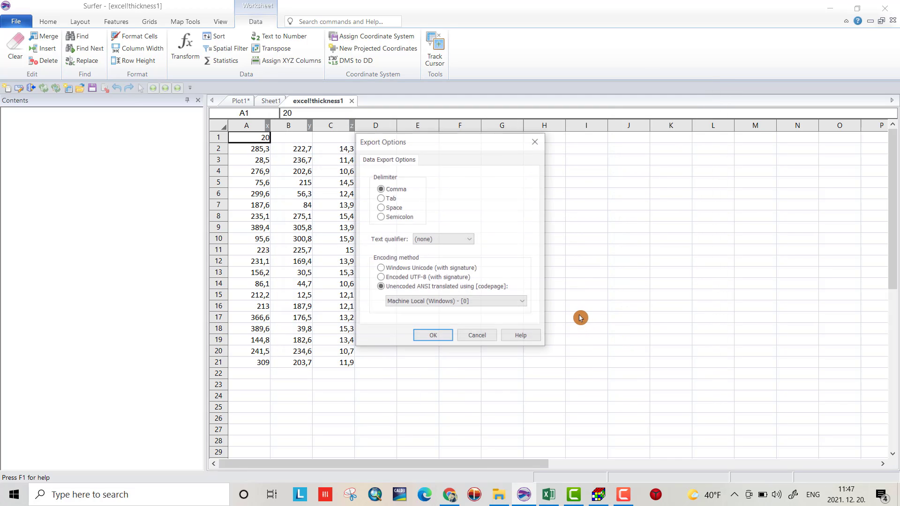
{"action": "left_click", "coordinate": [430, 335]}
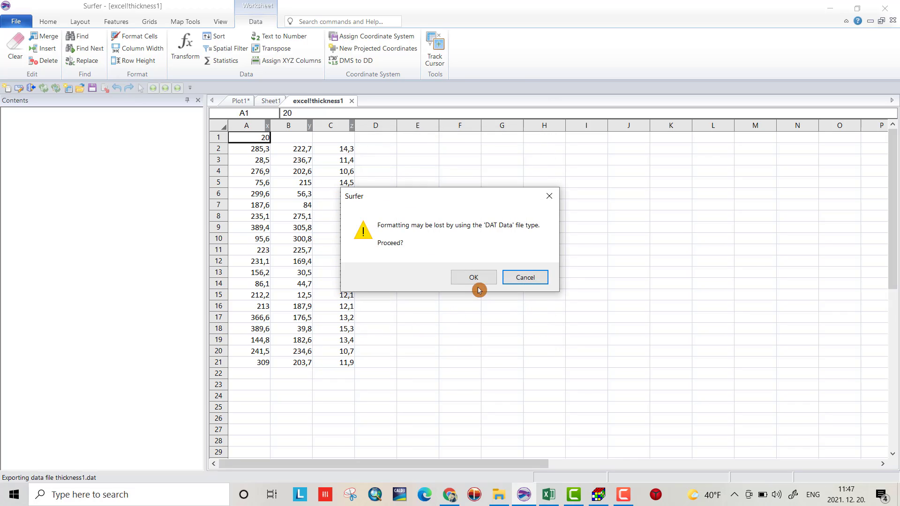
{"action": "left_click", "coordinate": [474, 278]}
{"action": "left_click", "coordinate": [335, 101]}
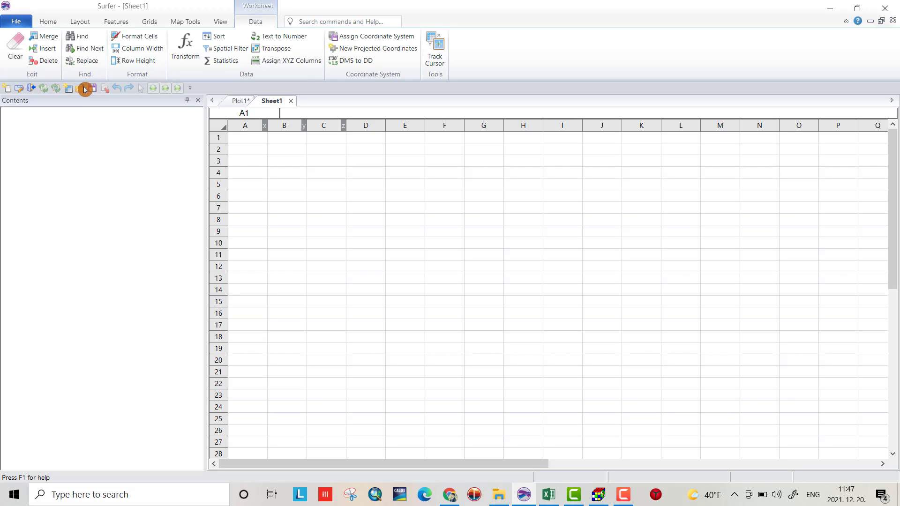
Import the thickness2 sheet from excel.xlsx into a Surfer worksheet
{"action": "left_click", "coordinate": [85, 89]}
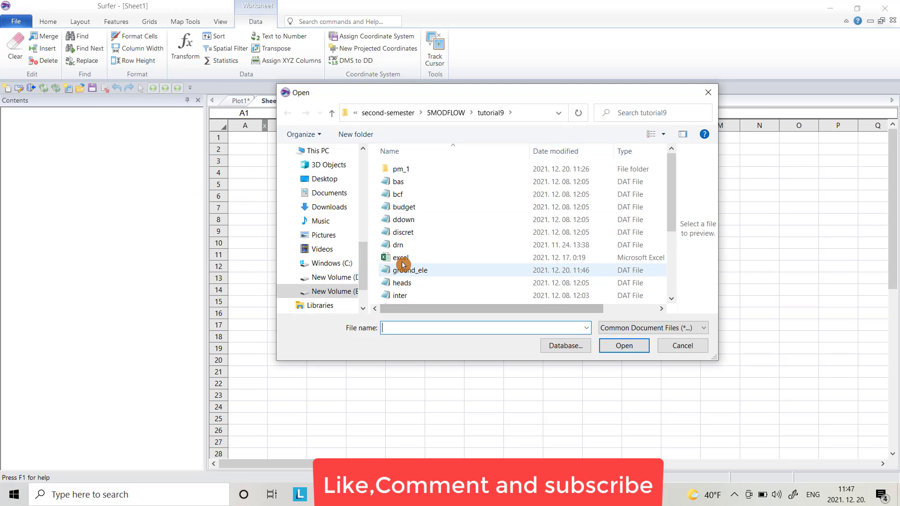
{"action": "left_click", "coordinate": [401, 258]}
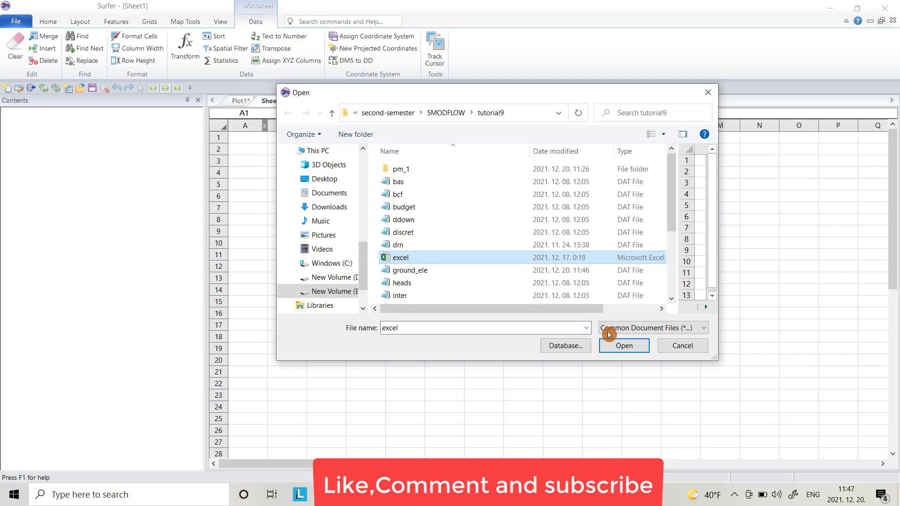
{"action": "left_click", "coordinate": [614, 349]}
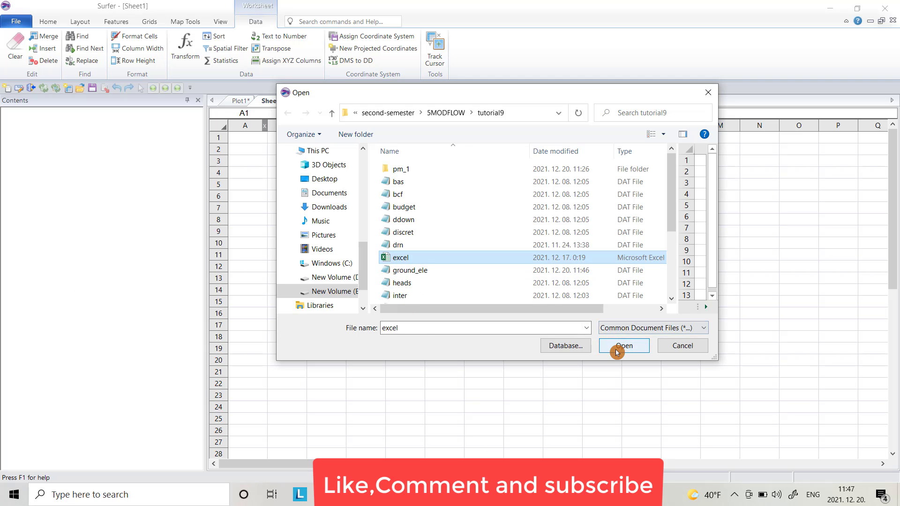
{"action": "left_click", "coordinate": [402, 255]}
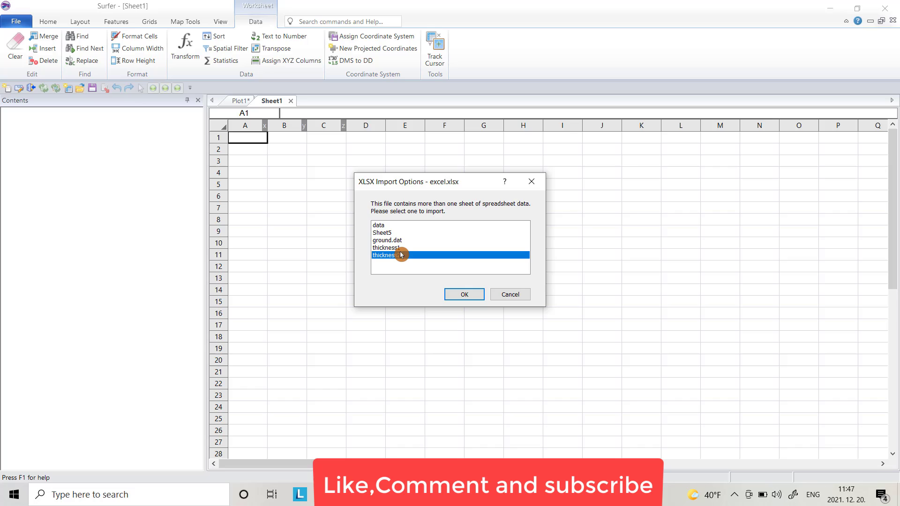
{"action": "left_click", "coordinate": [466, 295]}
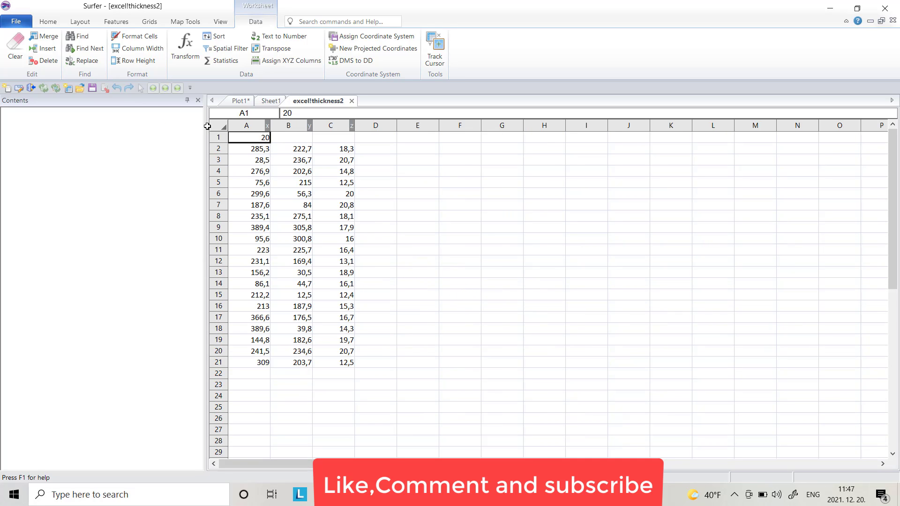
Save the sheet as thickness2.dat in DAT format, accepting the export settings and warning
{"action": "left_click", "coordinate": [27, 20]}
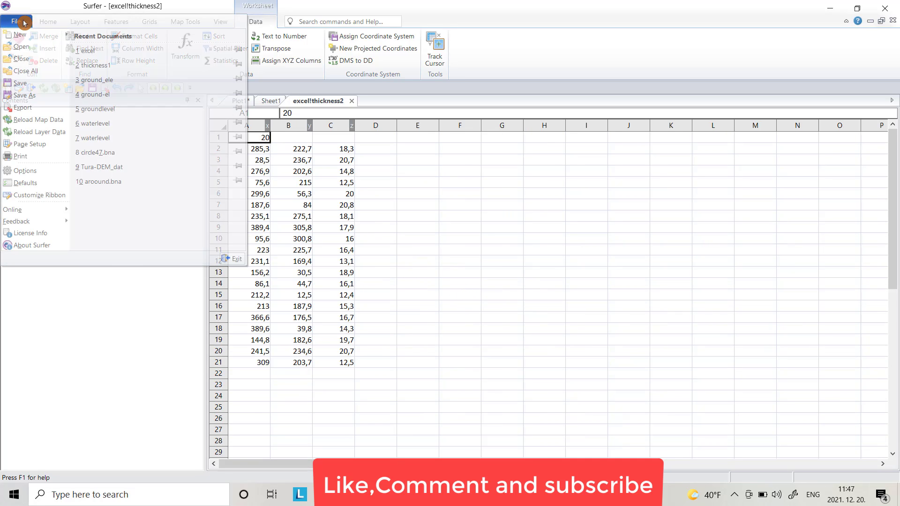
{"action": "left_click", "coordinate": [29, 95]}
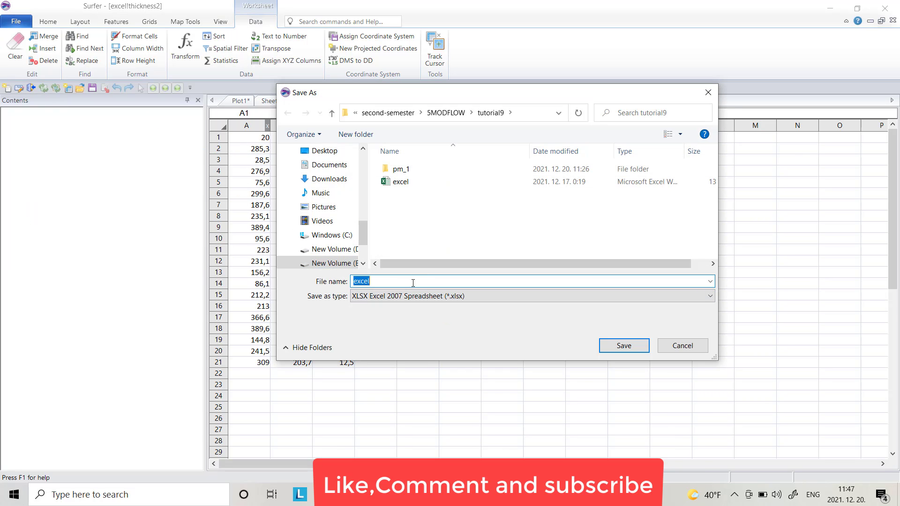
{"action": "type", "text": "thickness"}
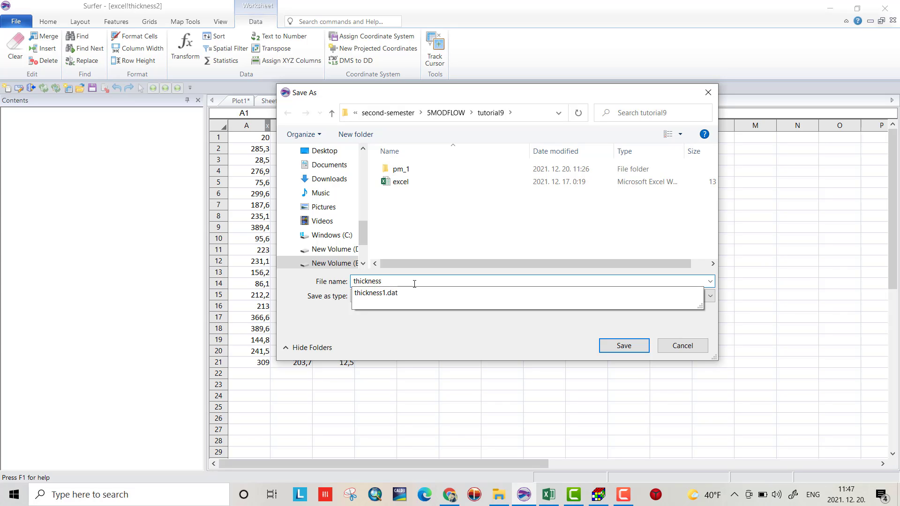
{"action": "type", "text": "2"}
{"action": "left_click", "coordinate": [500, 296]}
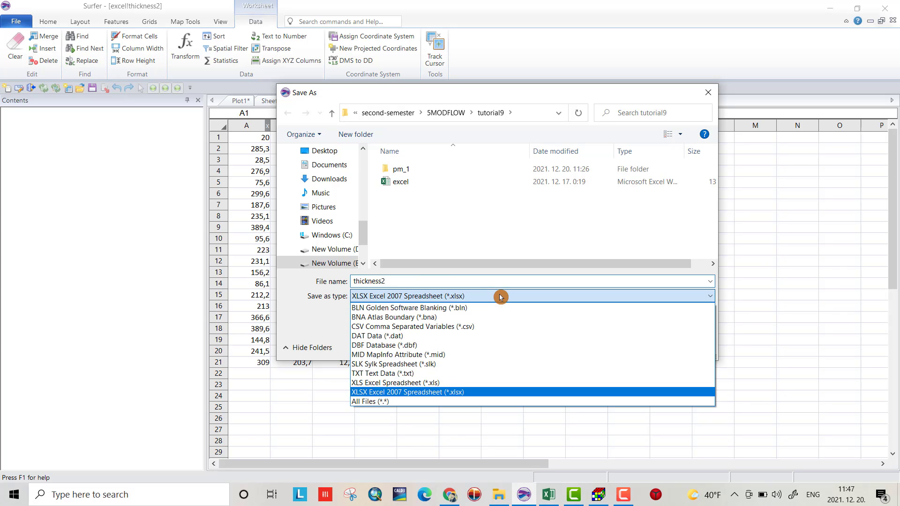
{"action": "left_click", "coordinate": [397, 338]}
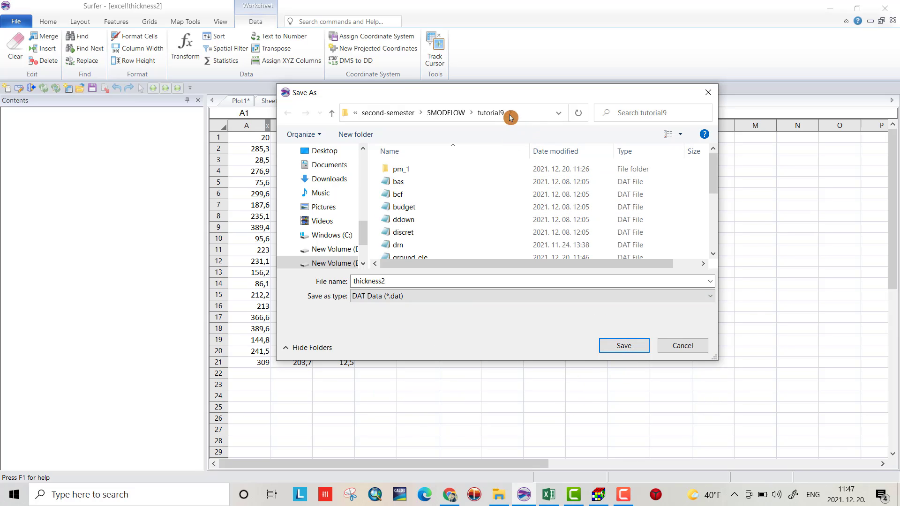
{"action": "left_click", "coordinate": [615, 346]}
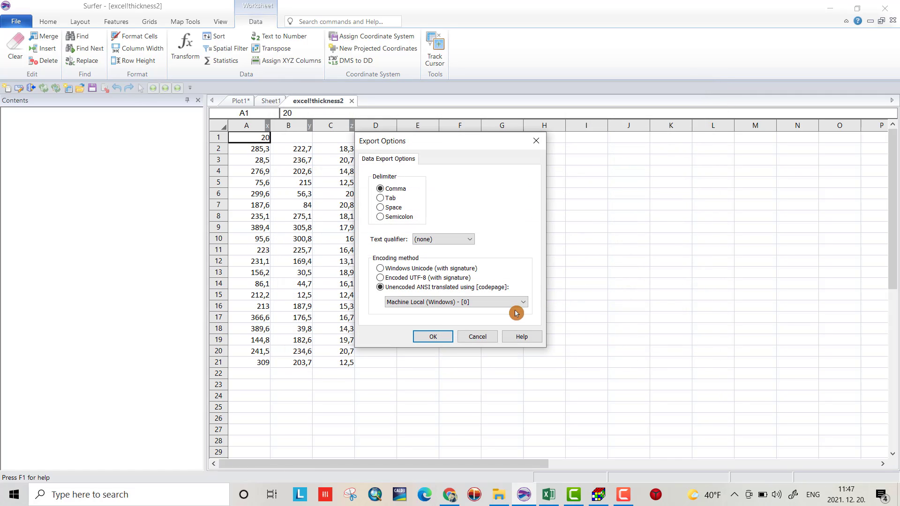
{"action": "left_click", "coordinate": [427, 336]}
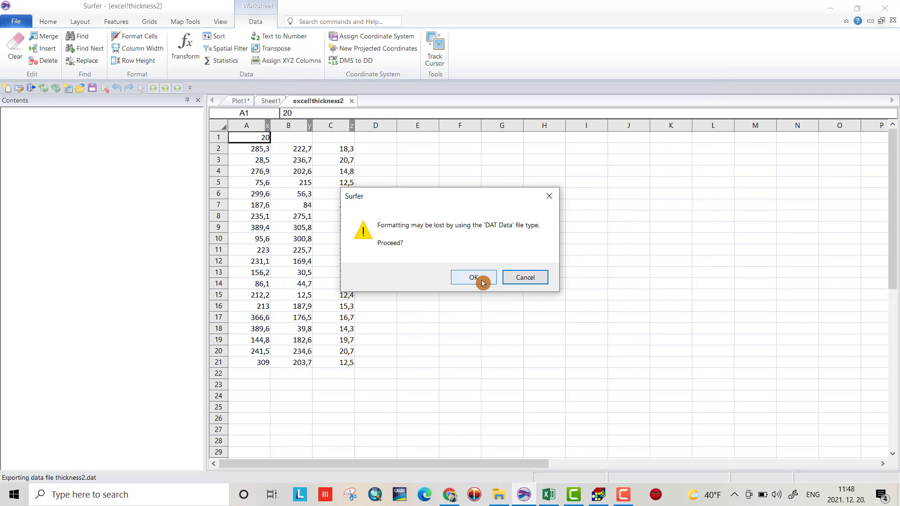
{"action": "left_click", "coordinate": [481, 279]}
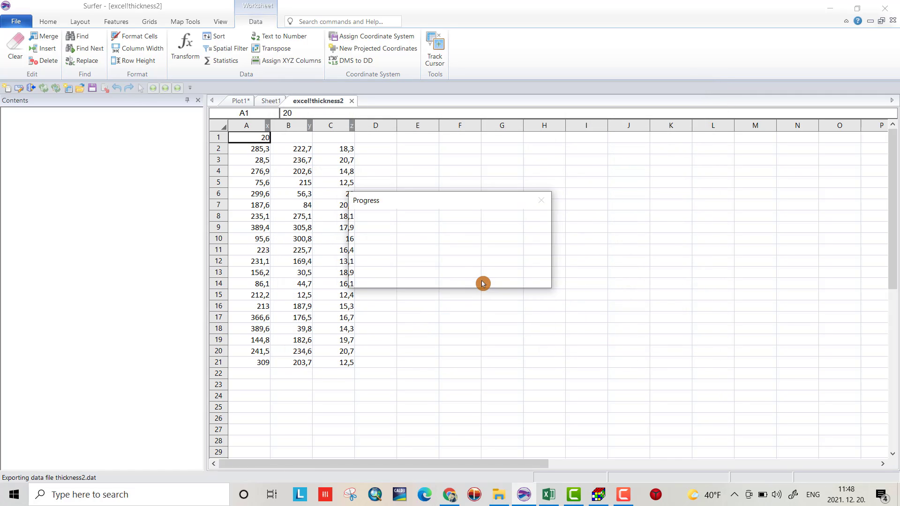
On Plot1, create a post map from excel.xlsx and dock its properties panel
{"action": "left_click", "coordinate": [240, 103]}
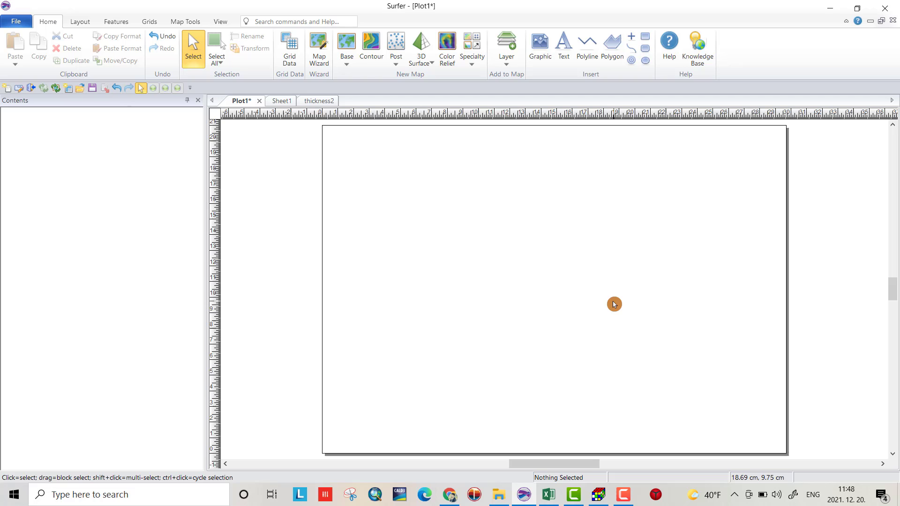
{"action": "left_click", "coordinate": [400, 60]}
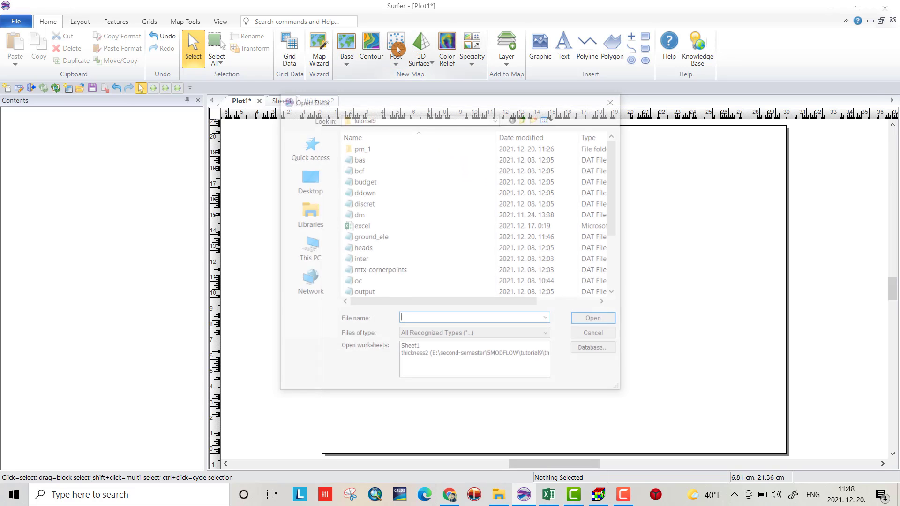
{"action": "double_click", "coordinate": [359, 226]}
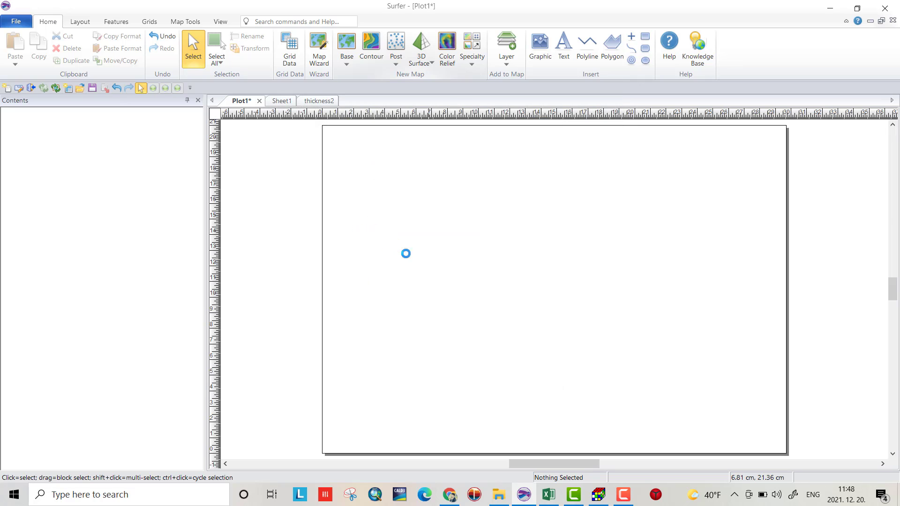
{"action": "left_click", "coordinate": [471, 295]}
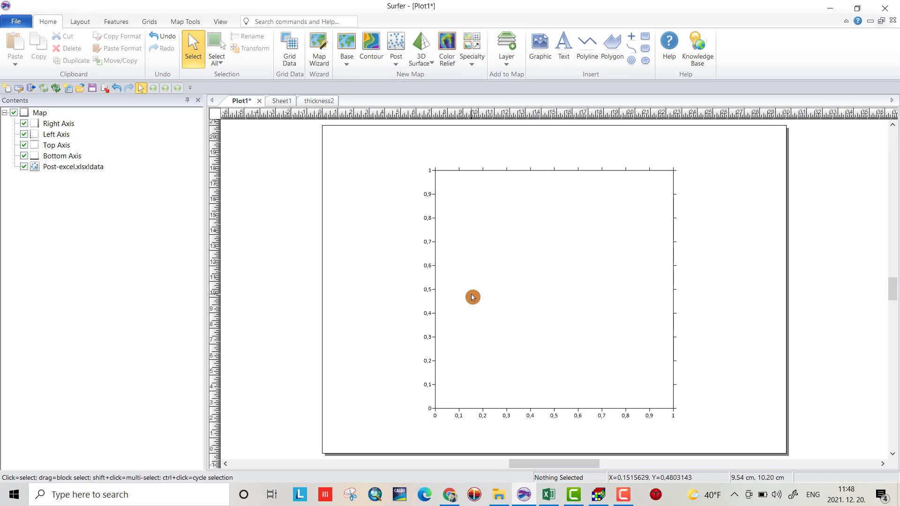
{"action": "left_click", "coordinate": [49, 168]}
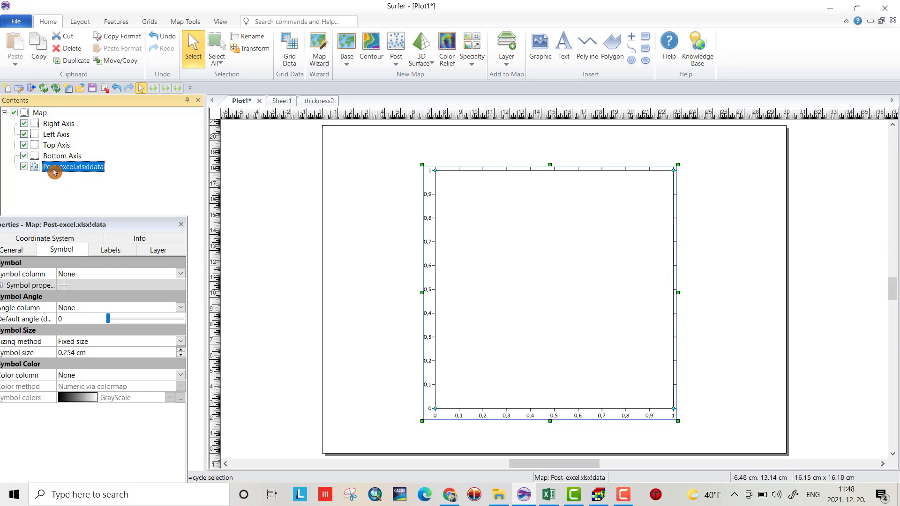
{"action": "left_click_drag", "start_coordinate": [63, 230], "coordinate": [73, 195]}
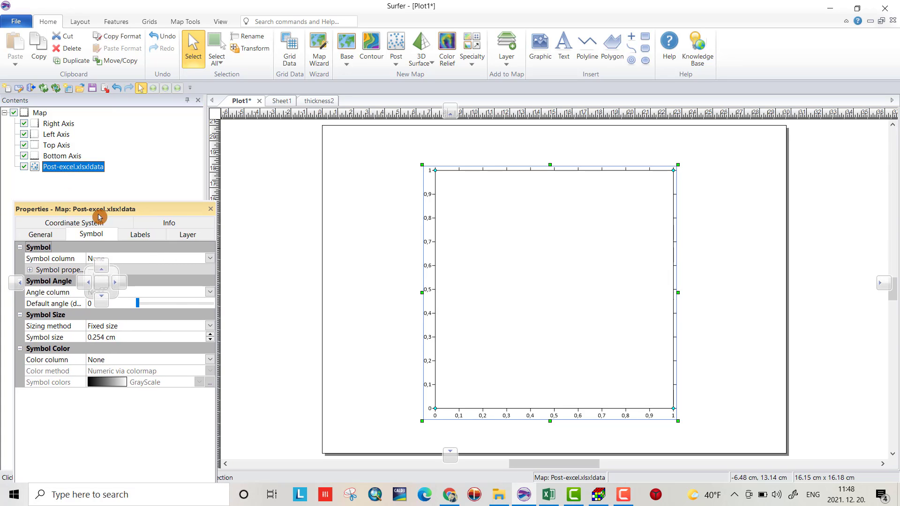
Set the post map coordinates to X from Column B and Y from Column C
{"action": "left_click", "coordinate": [42, 234]}
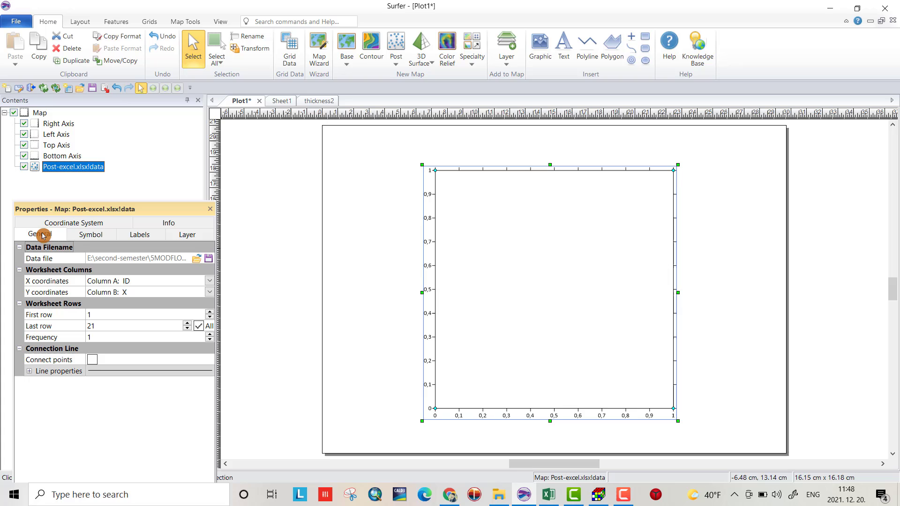
{"action": "left_click", "coordinate": [119, 281]}
{"action": "left_click", "coordinate": [120, 303]}
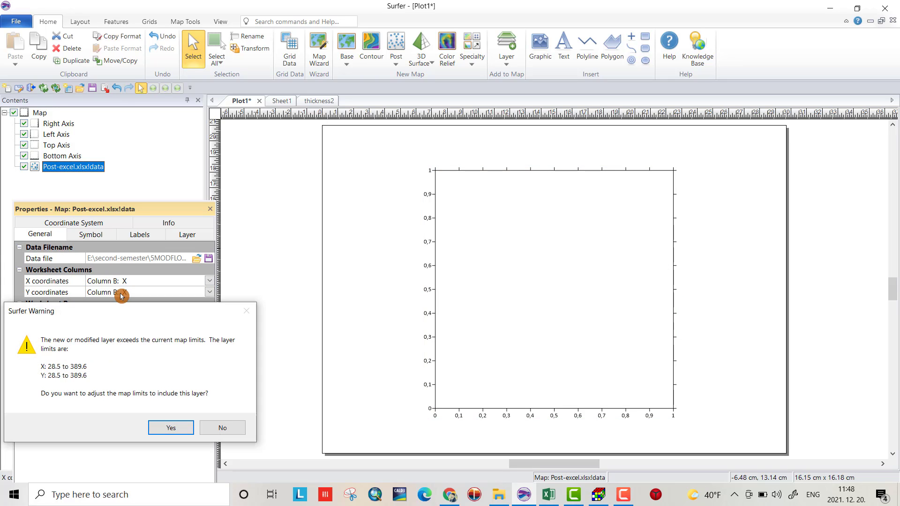
{"action": "left_click", "coordinate": [177, 427]}
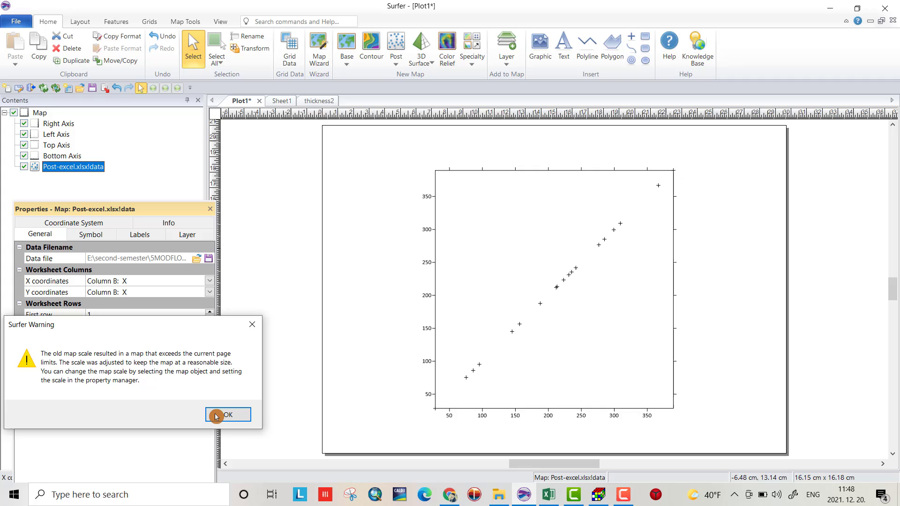
{"action": "left_click", "coordinate": [216, 415]}
{"action": "left_click", "coordinate": [130, 293]}
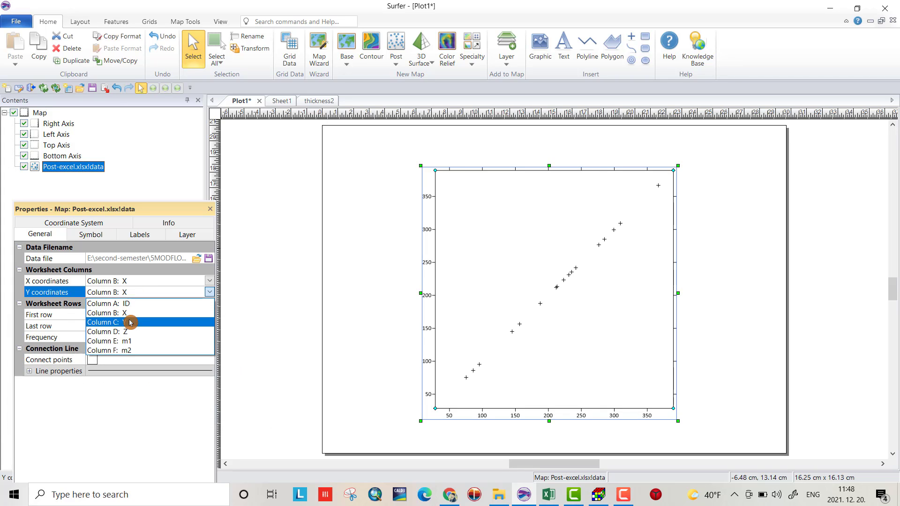
{"action": "left_click", "coordinate": [131, 322]}
{"action": "left_click", "coordinate": [176, 427]}
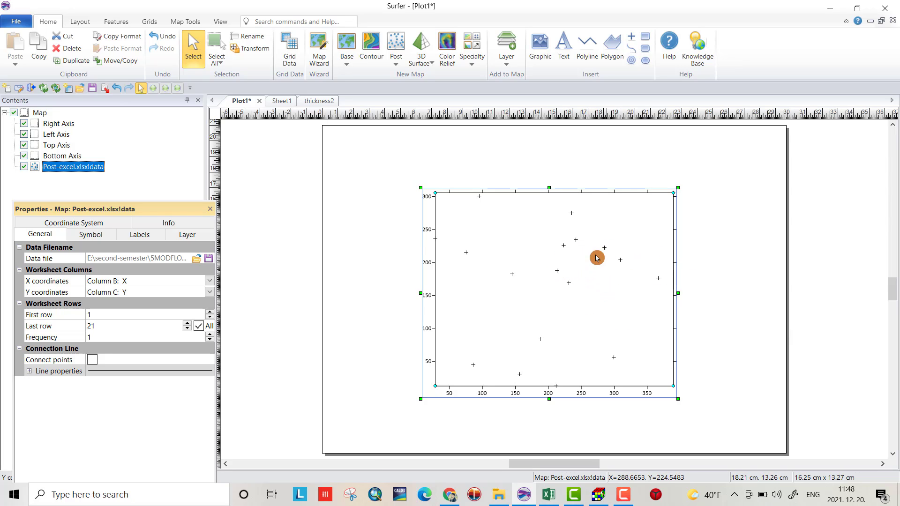
Add a label set using the Column A ID, positioned above each point
{"action": "left_click", "coordinate": [137, 234]}
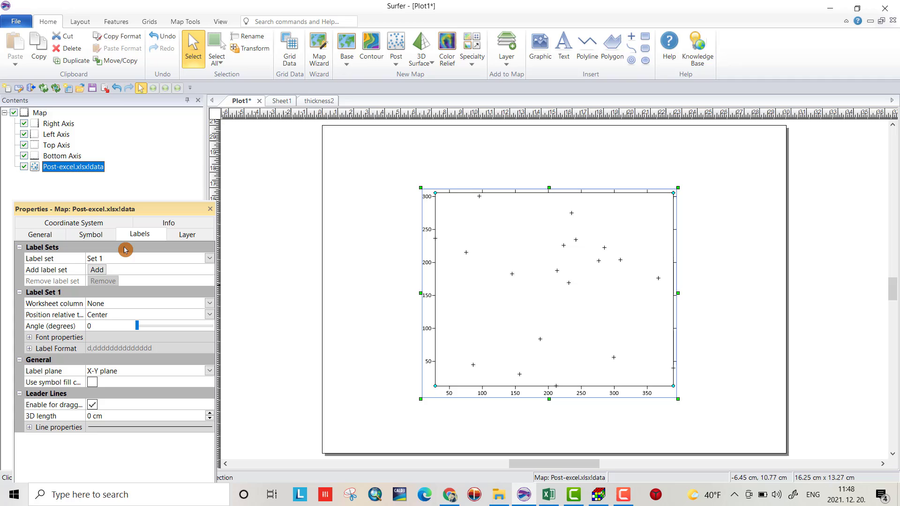
{"action": "left_click", "coordinate": [102, 270]}
{"action": "left_click", "coordinate": [108, 304]}
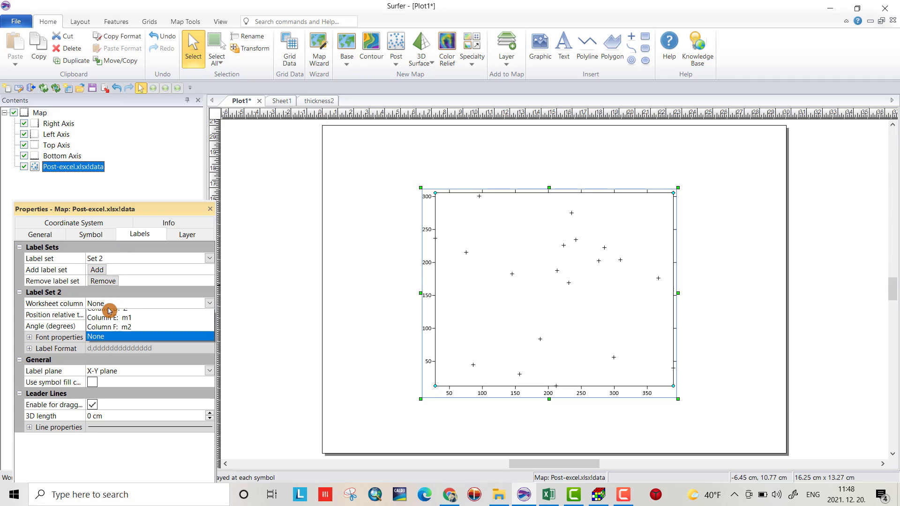
{"action": "left_click", "coordinate": [113, 314]}
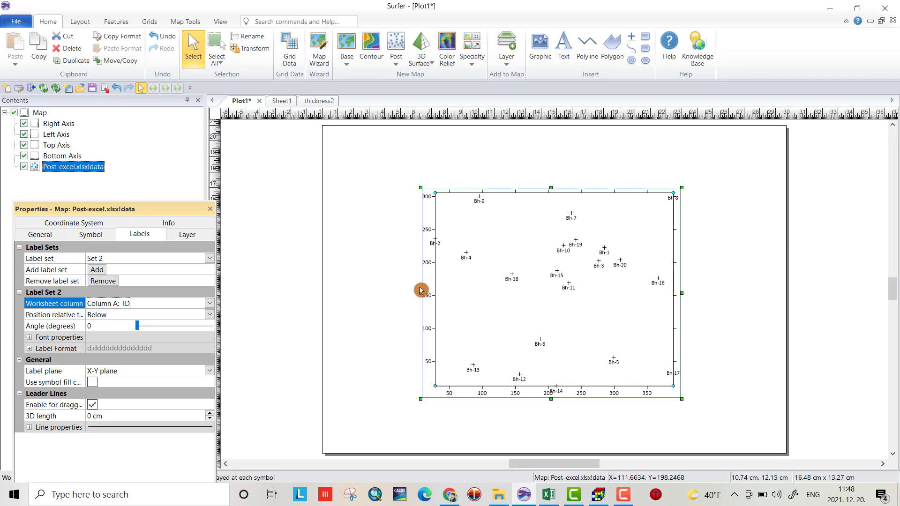
{"action": "left_click", "coordinate": [126, 314]}
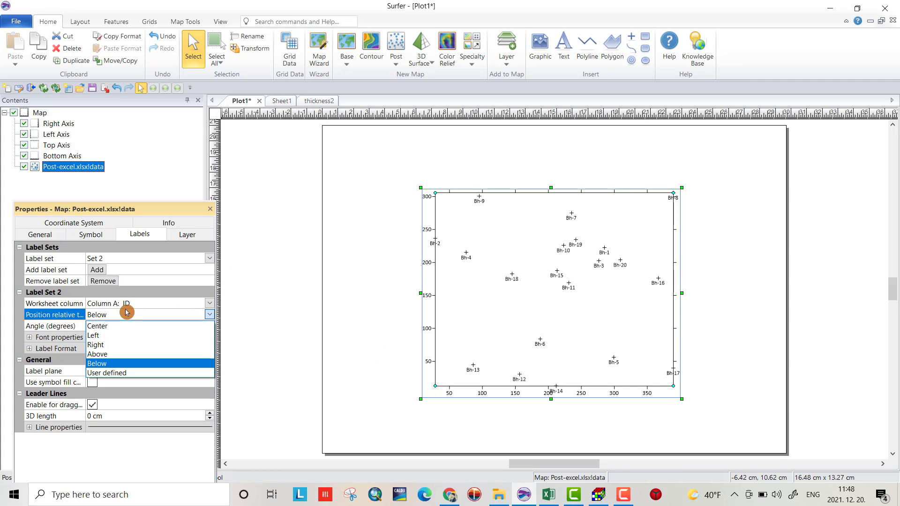
{"action": "left_click", "coordinate": [113, 354]}
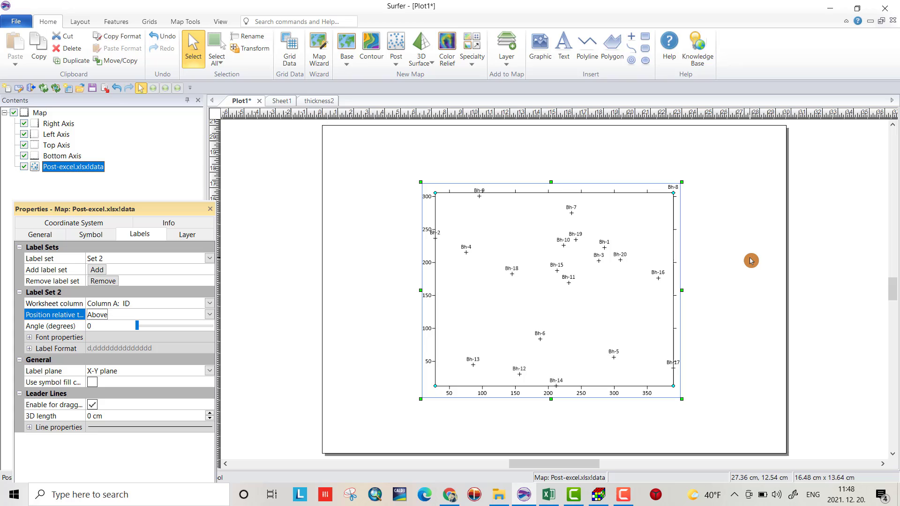
Hide the bottom, top, left and right map axes
{"action": "left_click", "coordinate": [24, 155]}
{"action": "left_click", "coordinate": [24, 146]}
{"action": "left_click", "coordinate": [25, 136]}
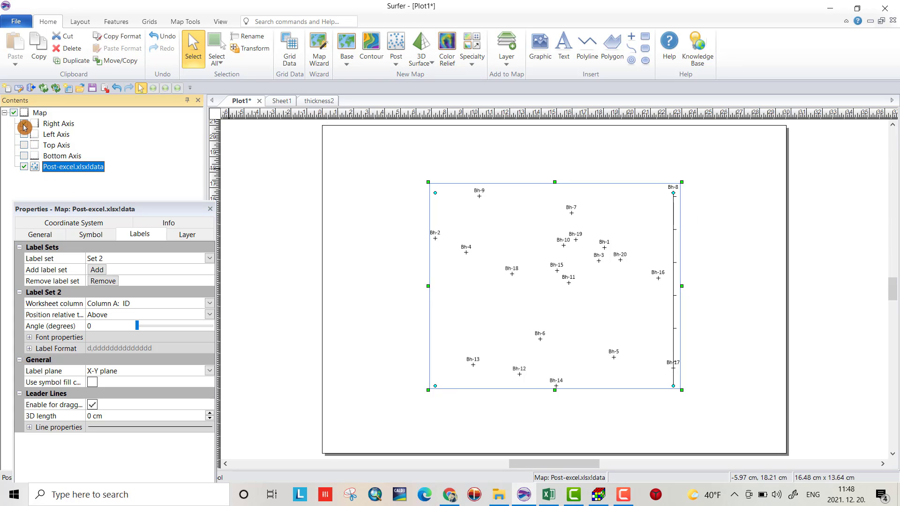
{"action": "left_click", "coordinate": [24, 124]}
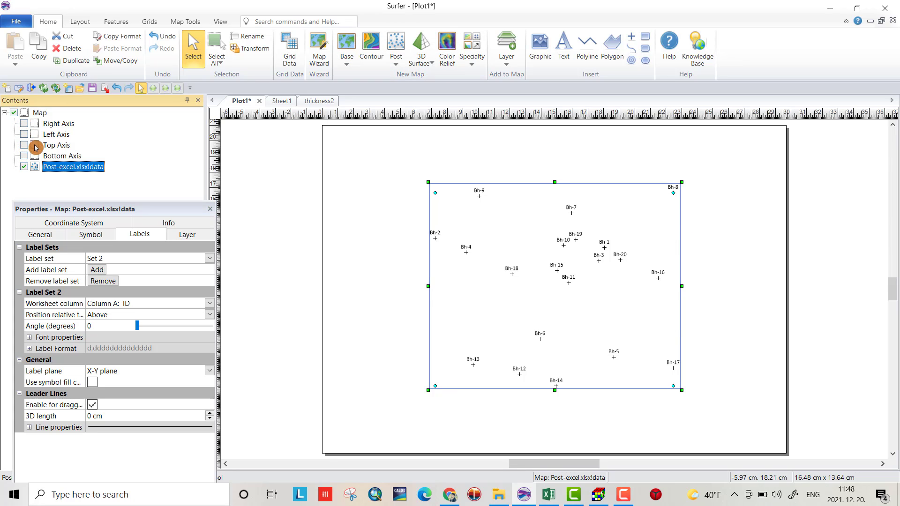
{"action": "left_click", "coordinate": [364, 244]}
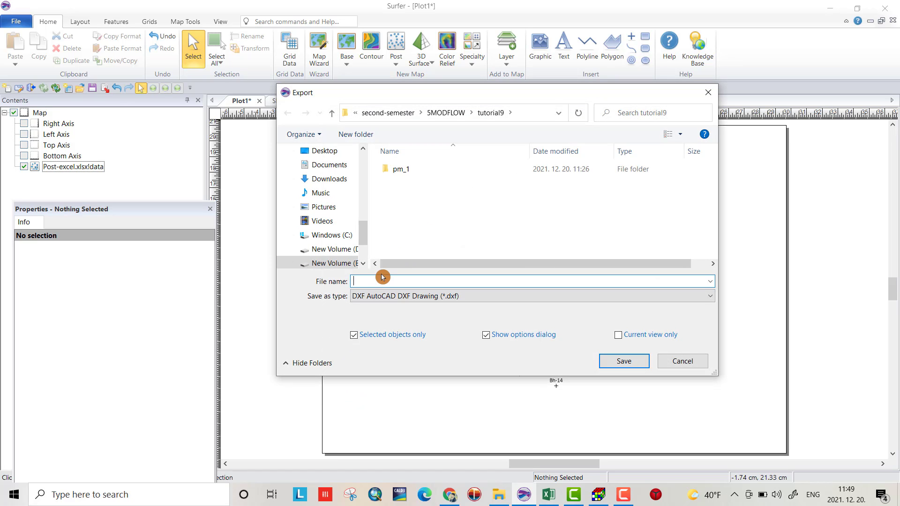
Save the post map export as the DXF file borehole
{"action": "type", "text": "borehole"}
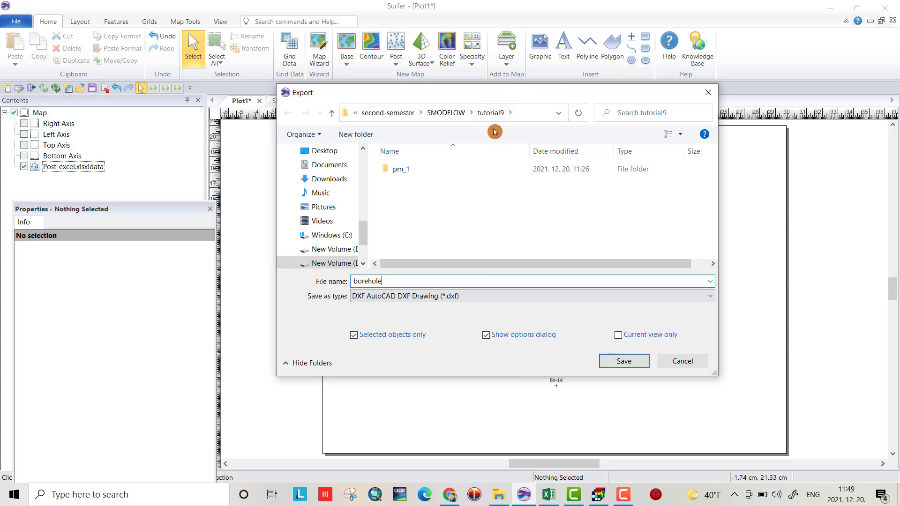
{"action": "left_click", "coordinate": [623, 362]}
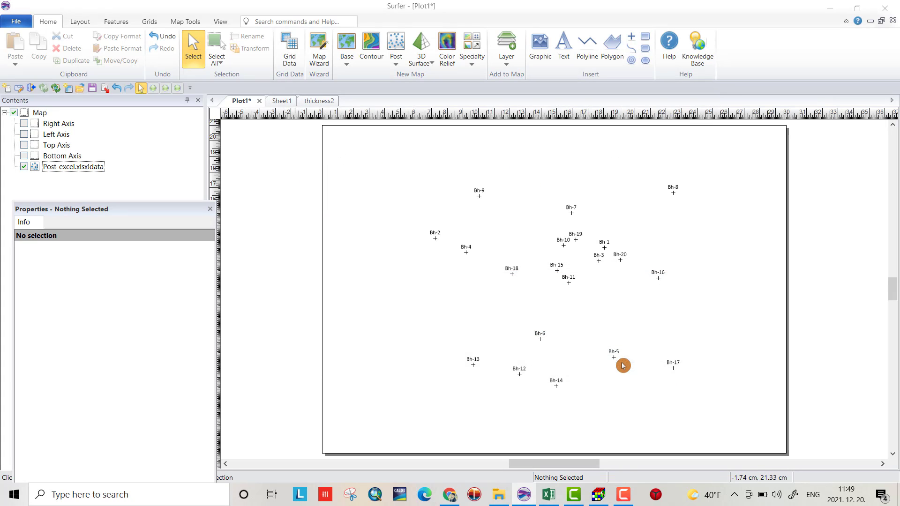
In Processing Modflow, close the layer-top elevation editor, keeping the edits
{"action": "left_click", "coordinate": [598, 494]}
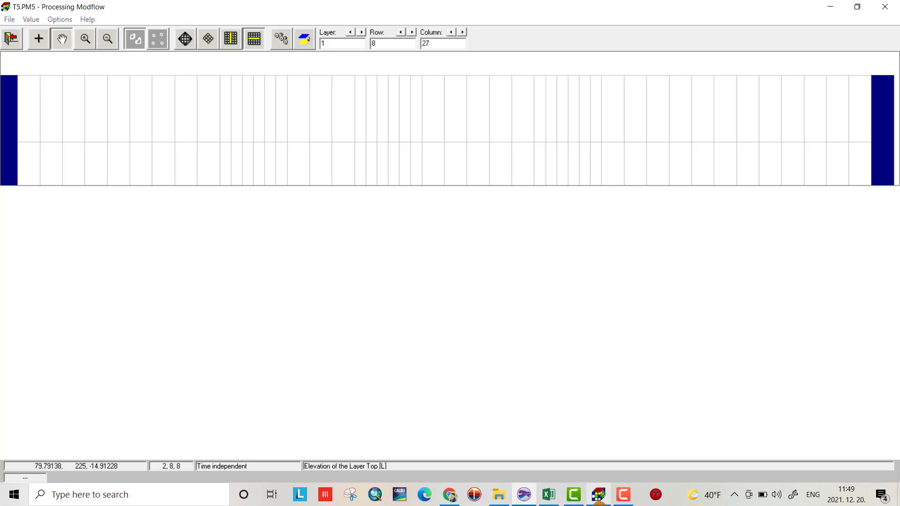
{"action": "left_click", "coordinate": [14, 40]}
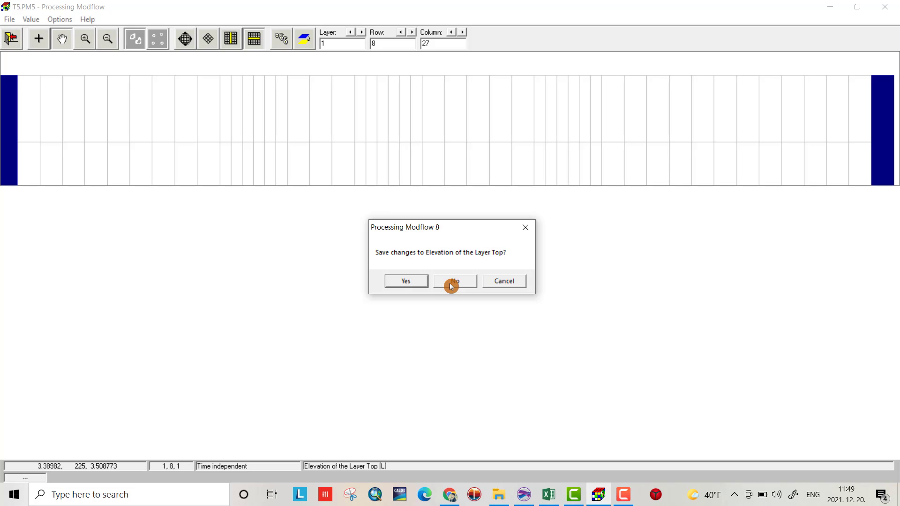
{"action": "left_click", "coordinate": [423, 285]}
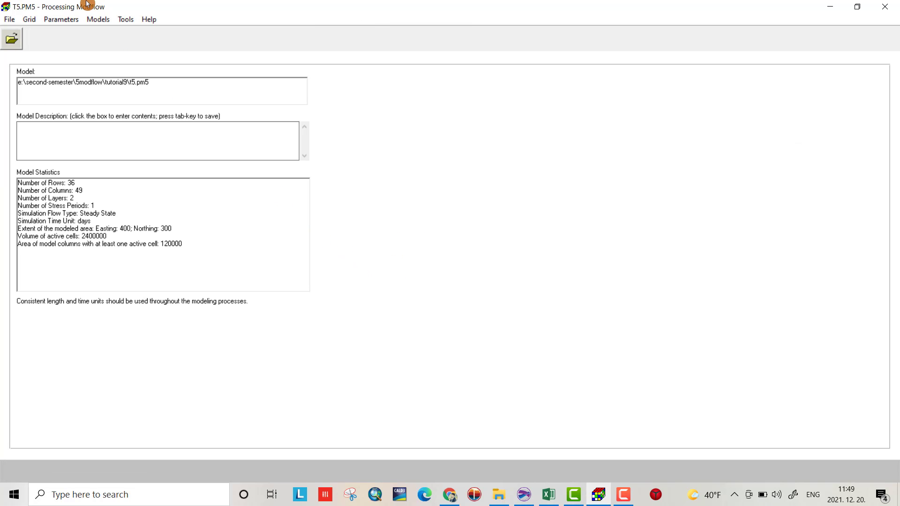
In the Field Interpolator, pick ground_ele from E:\second-semester\5MODFLOW\tutorial9 as the input file
{"action": "left_click", "coordinate": [124, 20]}
{"action": "left_click", "coordinate": [142, 46]}
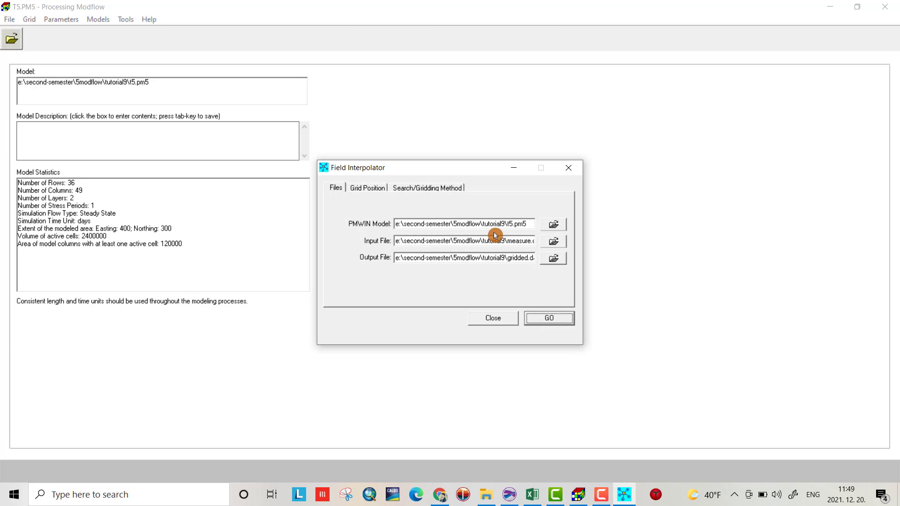
{"action": "left_click", "coordinate": [553, 243]}
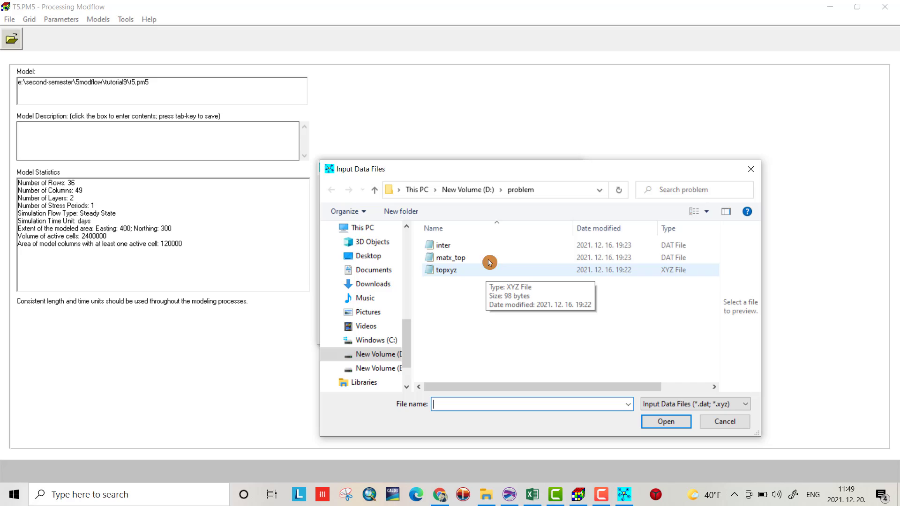
{"action": "left_click", "coordinate": [480, 194]}
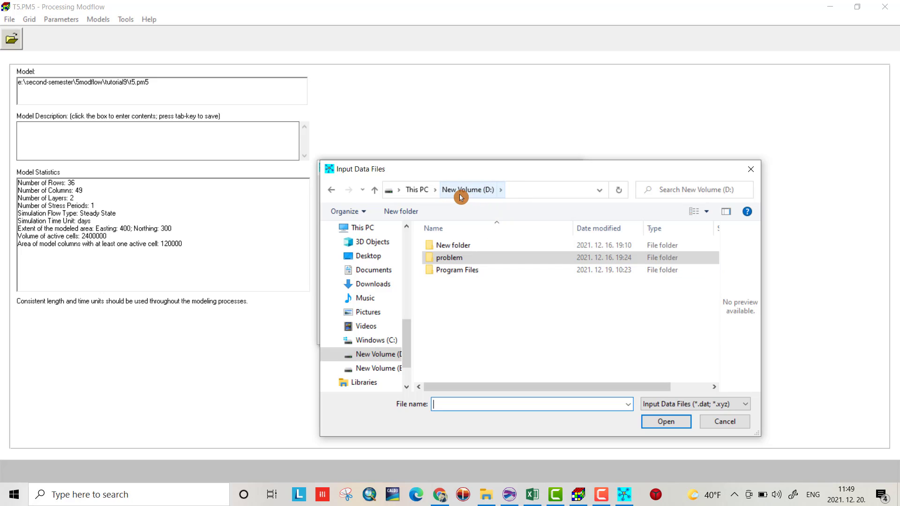
{"action": "left_click", "coordinate": [435, 190]}
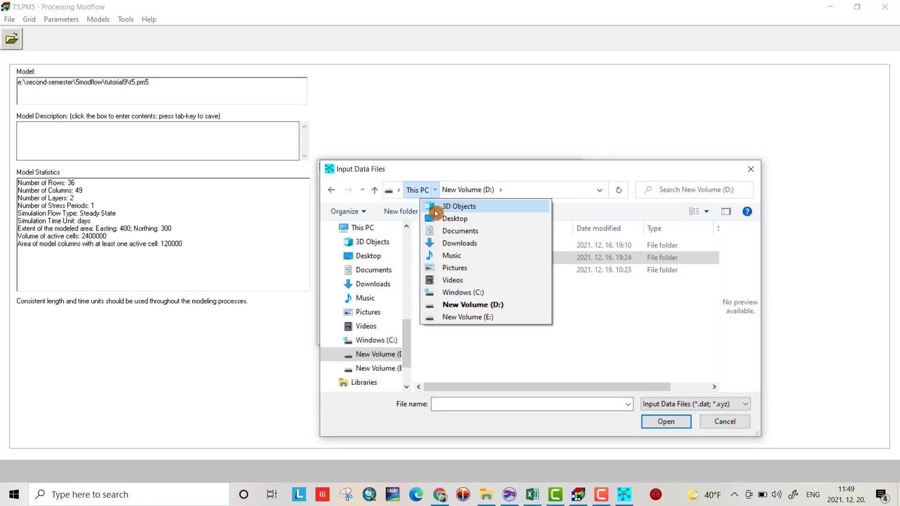
{"action": "left_click", "coordinate": [484, 317]}
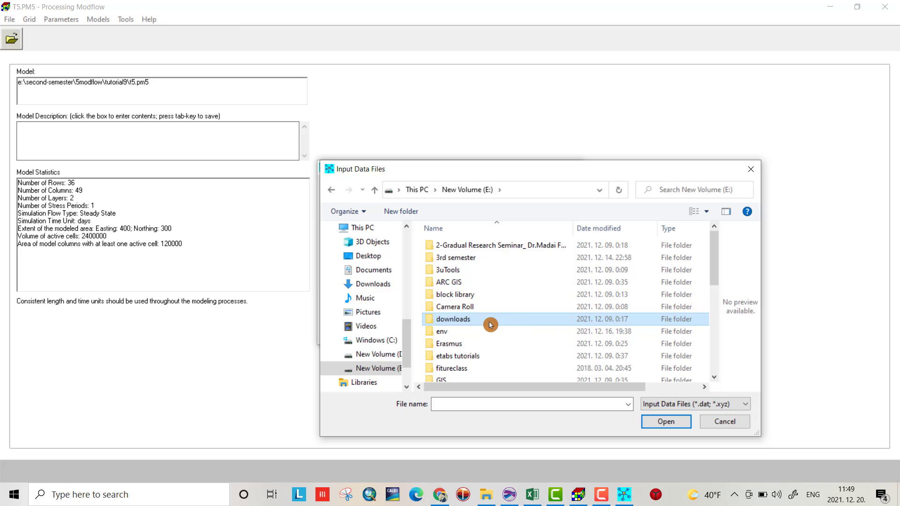
{"action": "left_click_drag", "start_coordinate": [719, 266], "coordinate": [721, 358]}
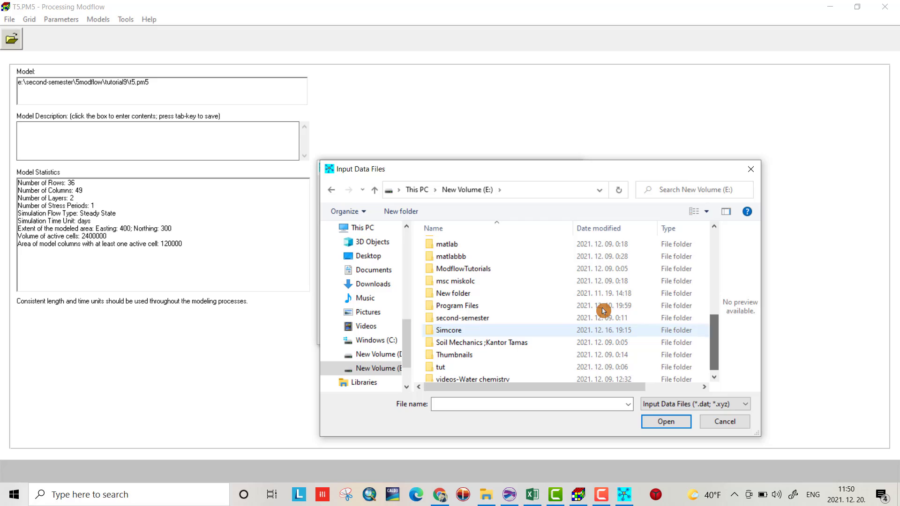
{"action": "double_click", "coordinate": [479, 319]}
{"action": "double_click", "coordinate": [455, 271]}
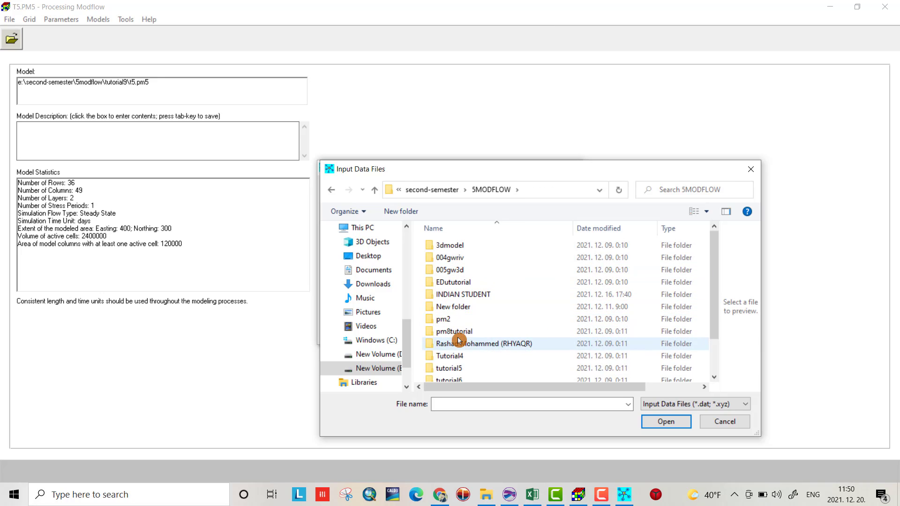
{"action": "left_click_drag", "start_coordinate": [715, 275], "coordinate": [712, 326]}
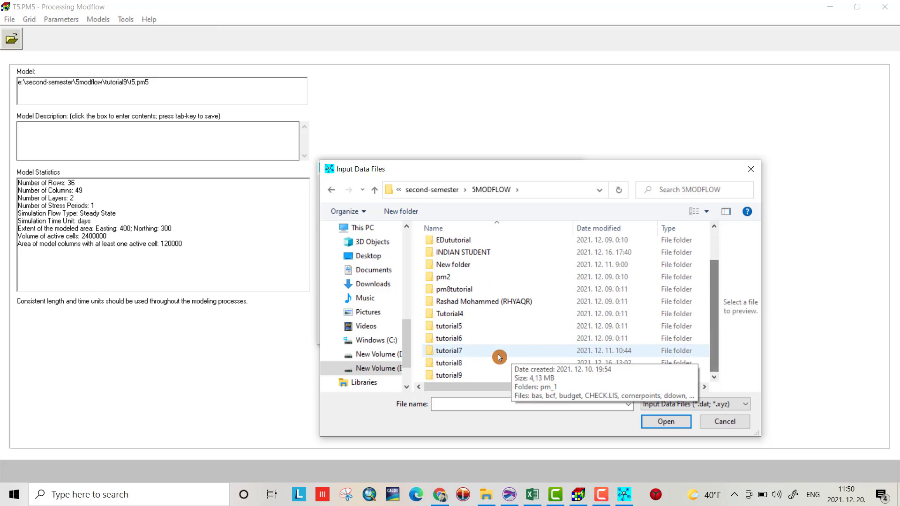
{"action": "double_click", "coordinate": [470, 374]}
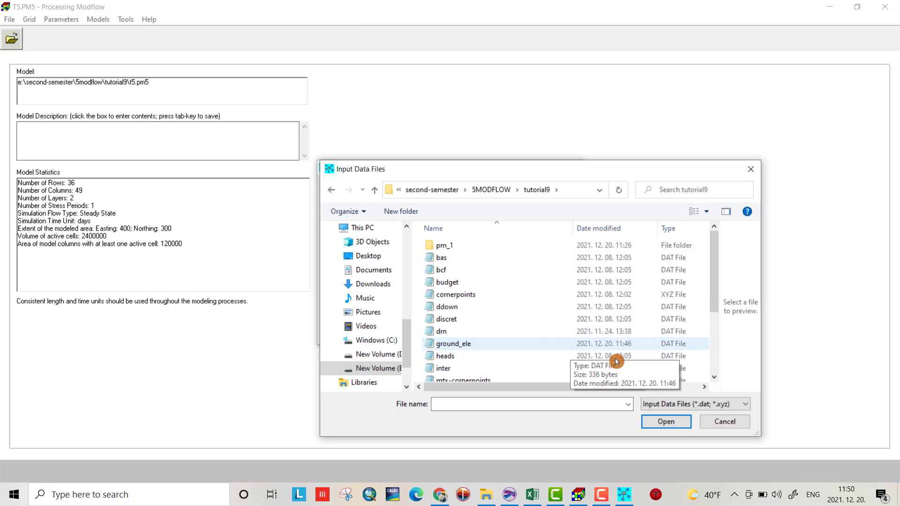
{"action": "left_click_drag", "start_coordinate": [713, 279], "coordinate": [704, 293]}
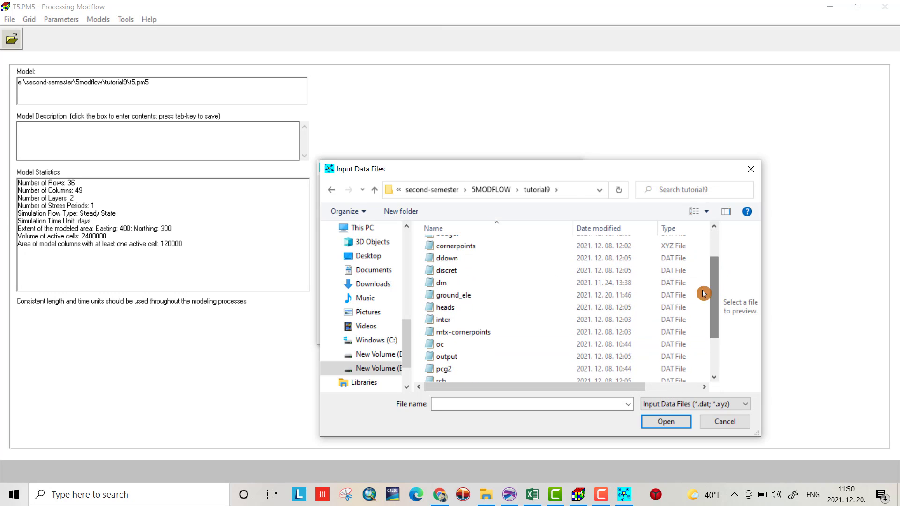
{"action": "left_click", "coordinate": [483, 299]}
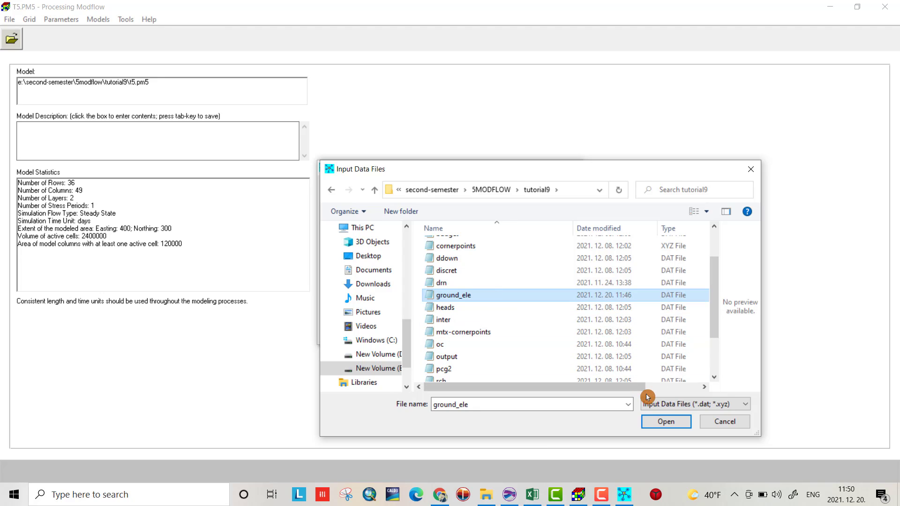
{"action": "left_click", "coordinate": [656, 422]}
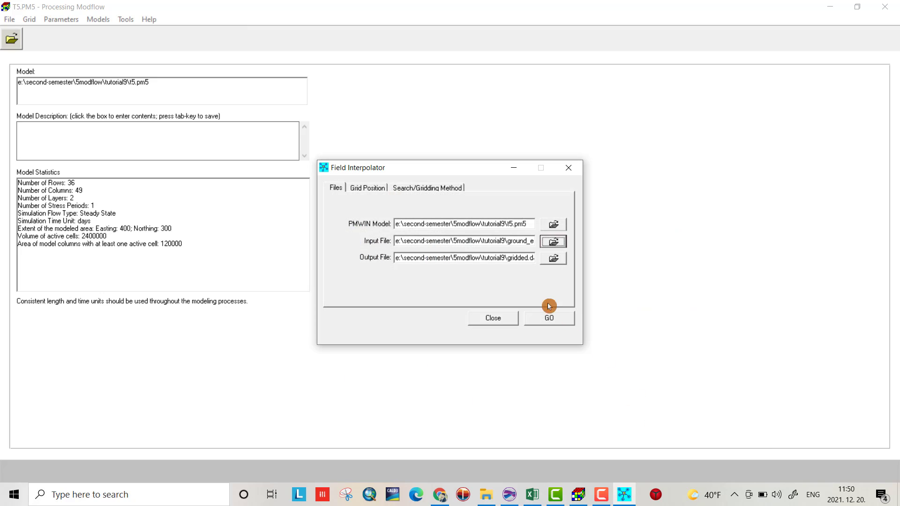
Set the interpolator output file to mtx-GroundEl.dat in the tutorial9 folder
{"action": "left_click", "coordinate": [554, 259]}
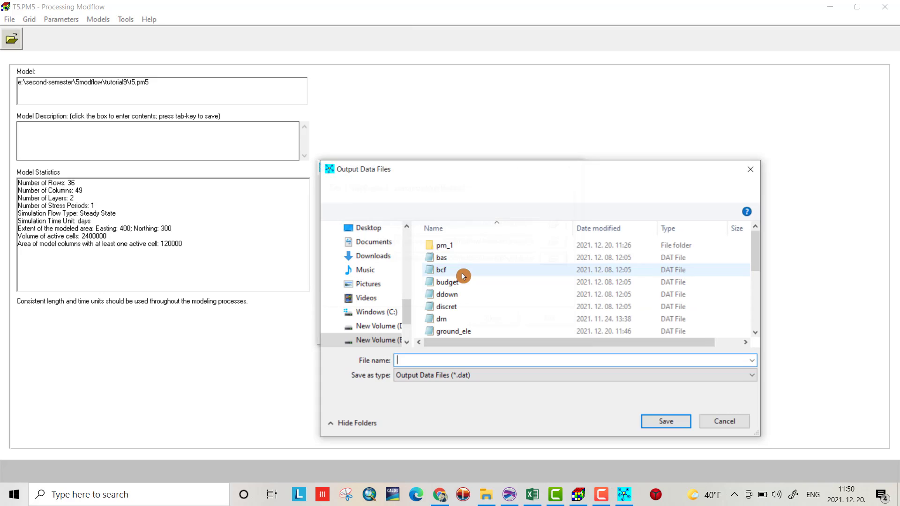
{"action": "left_click", "coordinate": [457, 331]}
{"action": "left_click", "coordinate": [395, 365]}
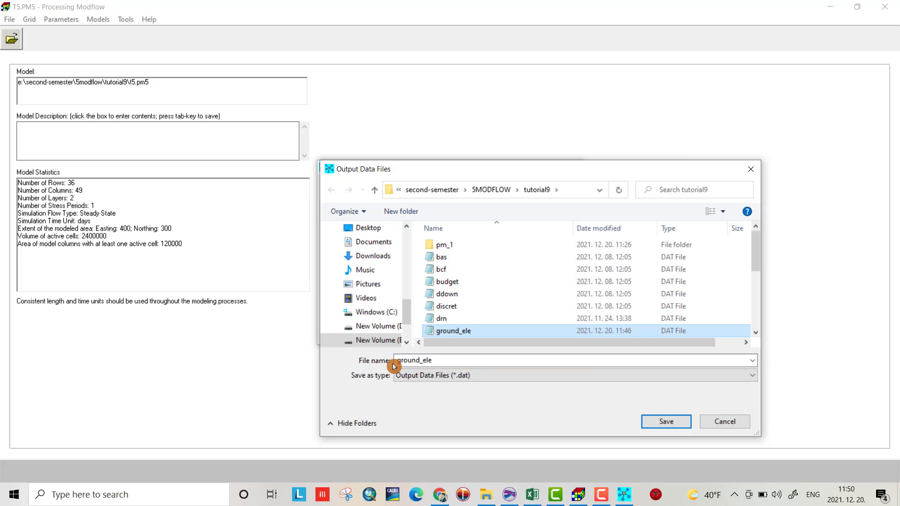
{"action": "key", "text": "m"}
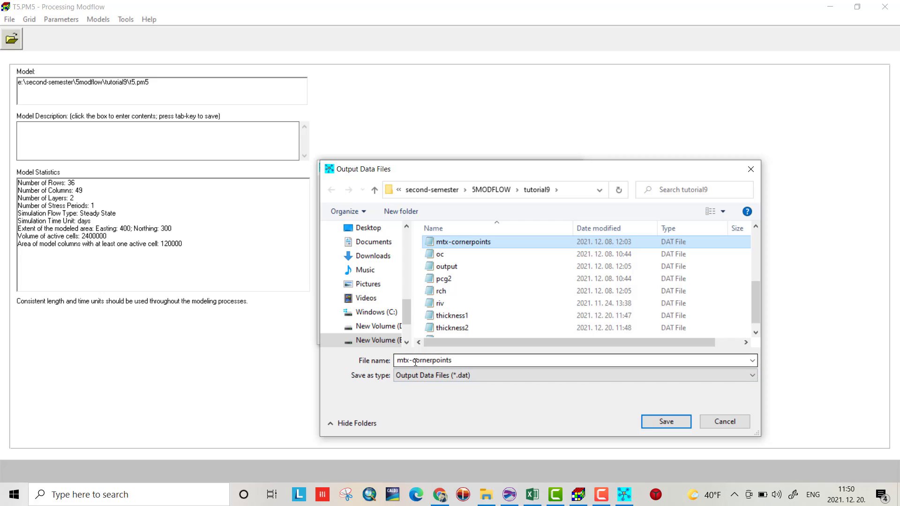
{"action": "double_click", "coordinate": [432, 361]}
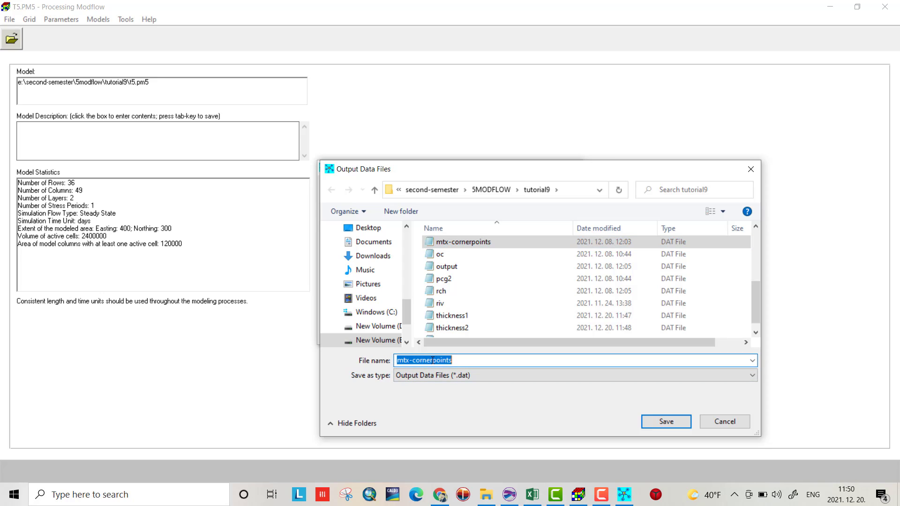
{"action": "left_click", "coordinate": [460, 360]}
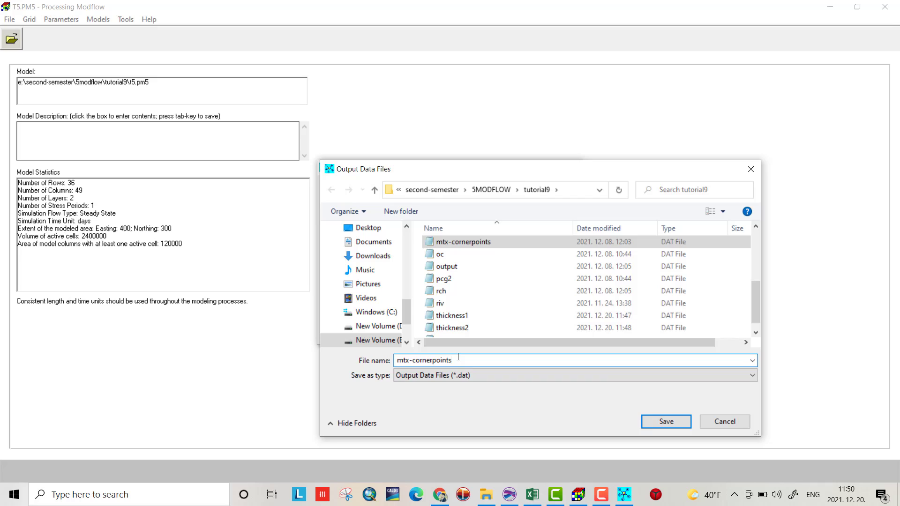
{"action": "key", "text": "BackSpace"}
{"action": "key", "text": "BackSpace"}
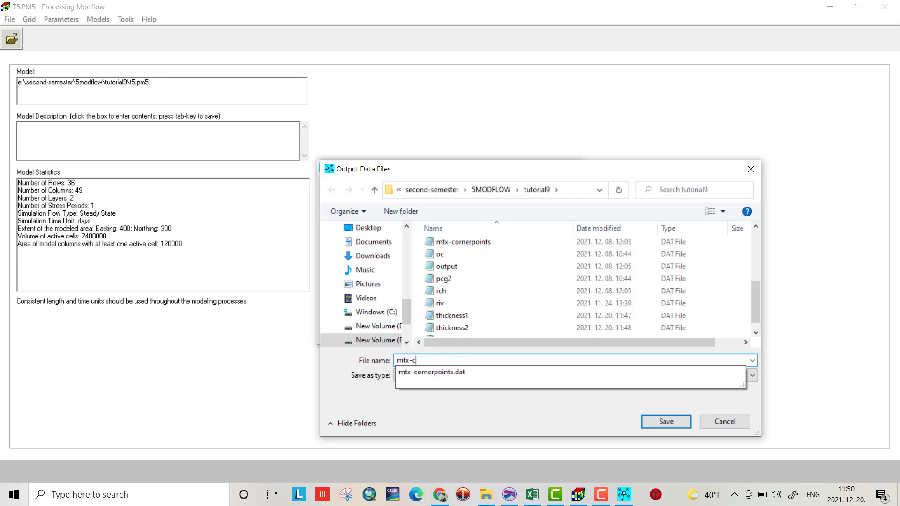
{"action": "type", "text": "GroundEl"}
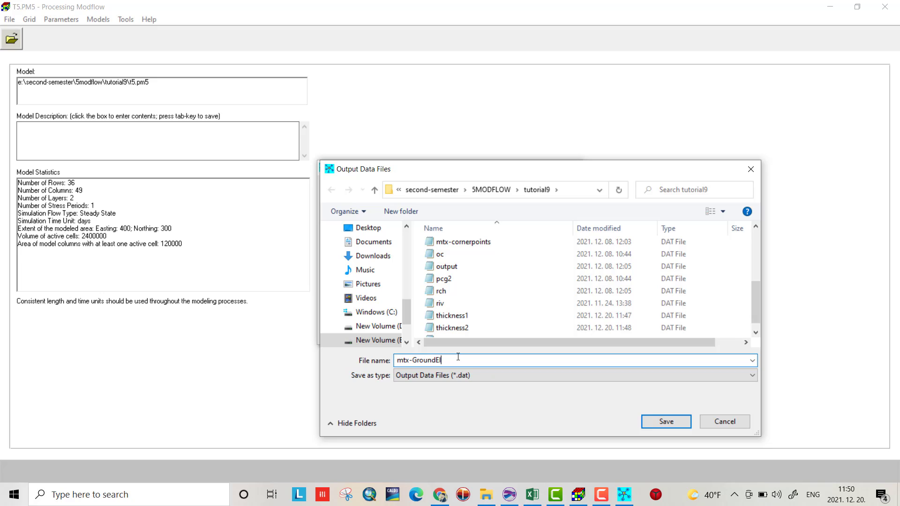
{"action": "left_click", "coordinate": [657, 423]}
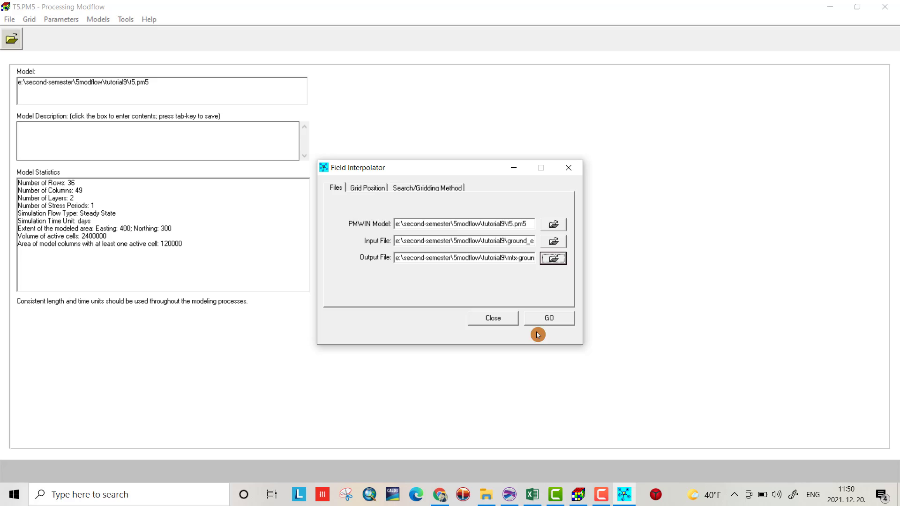
Switch the search method to Quadrant with 4 data per sector
{"action": "left_click", "coordinate": [417, 188]}
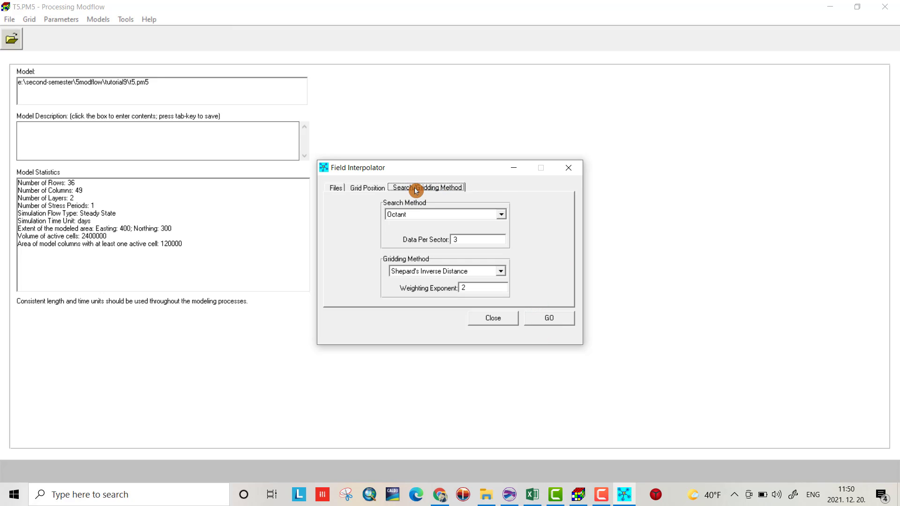
{"action": "left_click", "coordinate": [501, 216]}
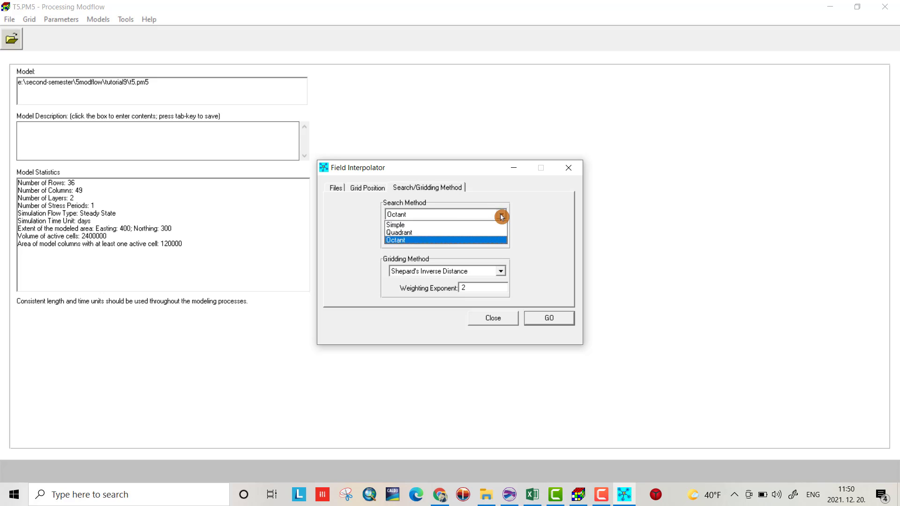
{"action": "left_click", "coordinate": [449, 233]}
{"action": "left_click_drag", "start_coordinate": [461, 238], "coordinate": [449, 239]}
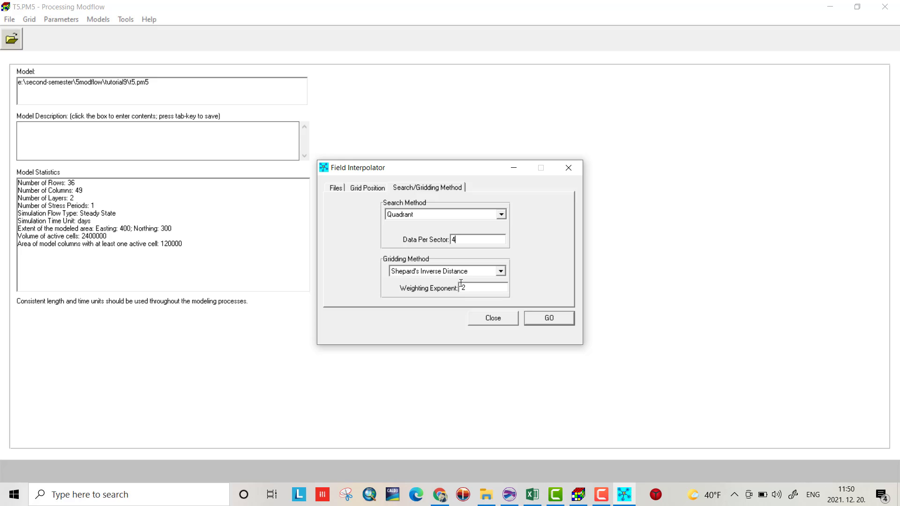
Choose Kriging with the default variogram, run the interpolation, and close the console
{"action": "left_click", "coordinate": [498, 274]}
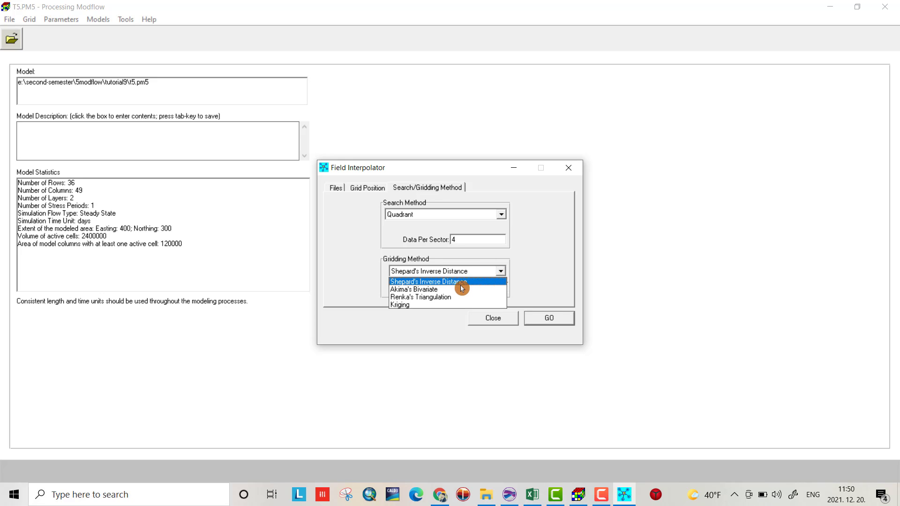
{"action": "left_click", "coordinate": [416, 305]}
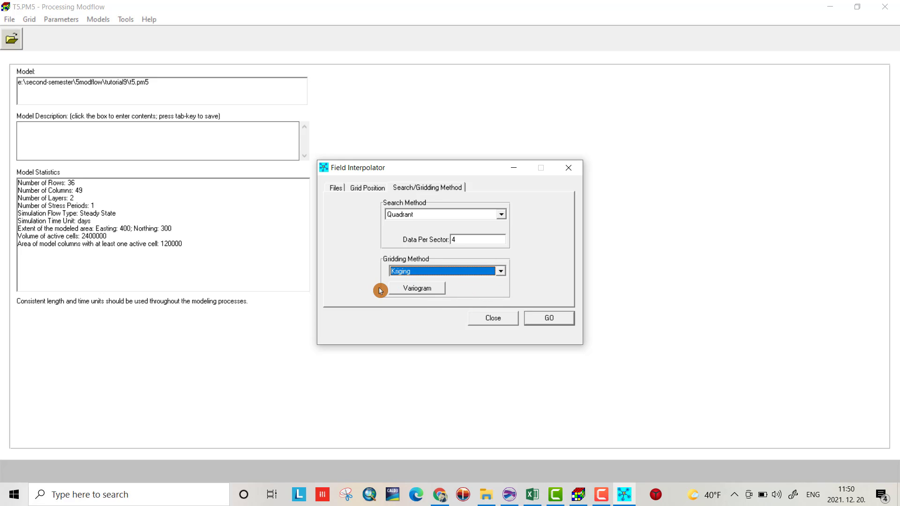
{"action": "left_click", "coordinate": [410, 288]}
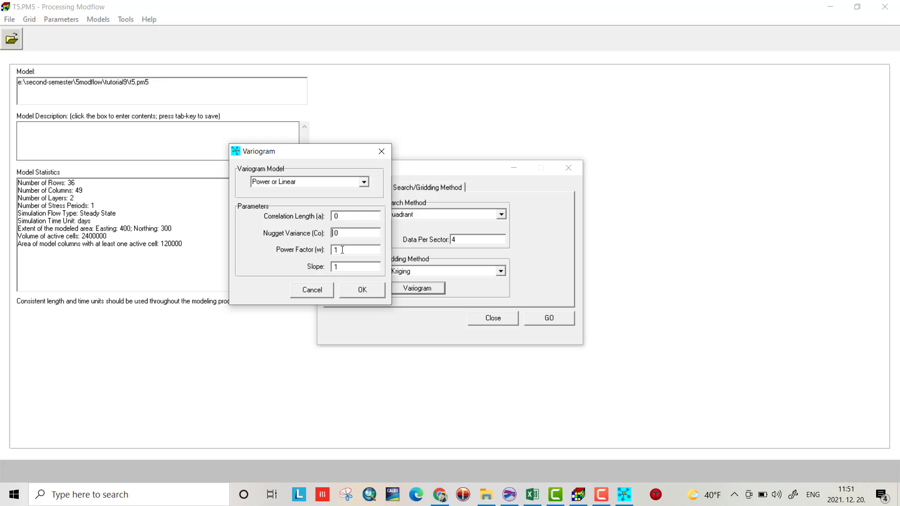
{"action": "left_click", "coordinate": [368, 294]}
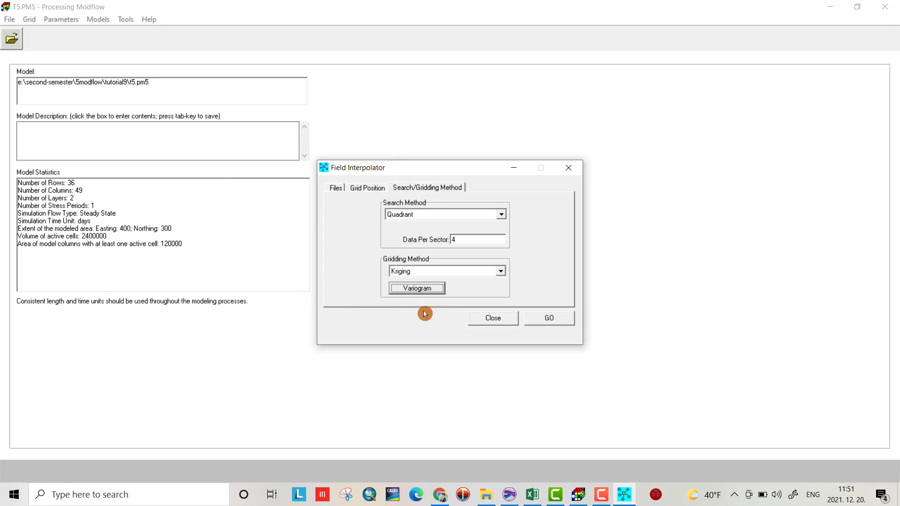
{"action": "left_click", "coordinate": [550, 317]}
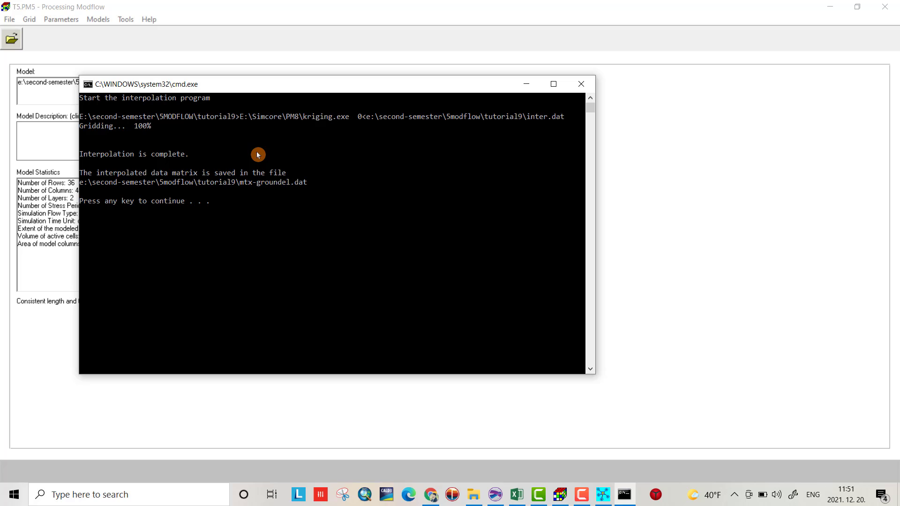
{"action": "left_click", "coordinate": [579, 83]}
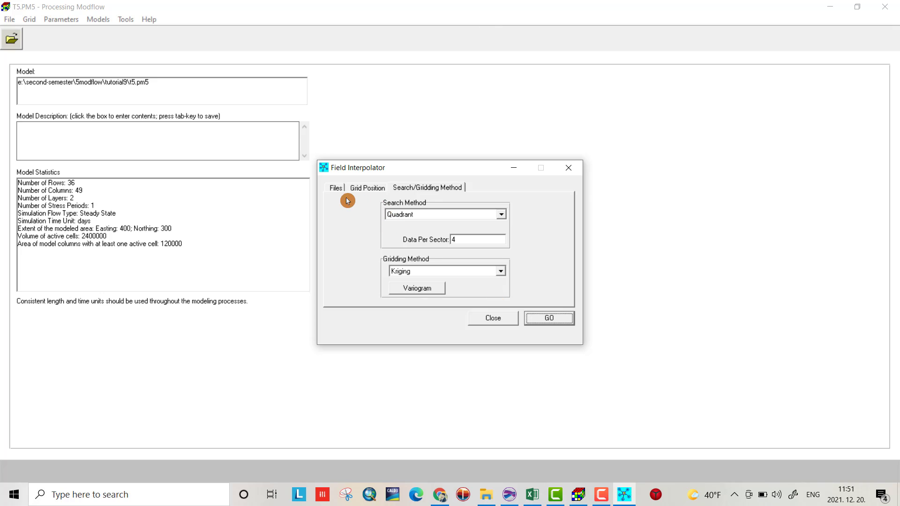
Load thickness1 as the interpolator's input data file
{"action": "left_click", "coordinate": [336, 188]}
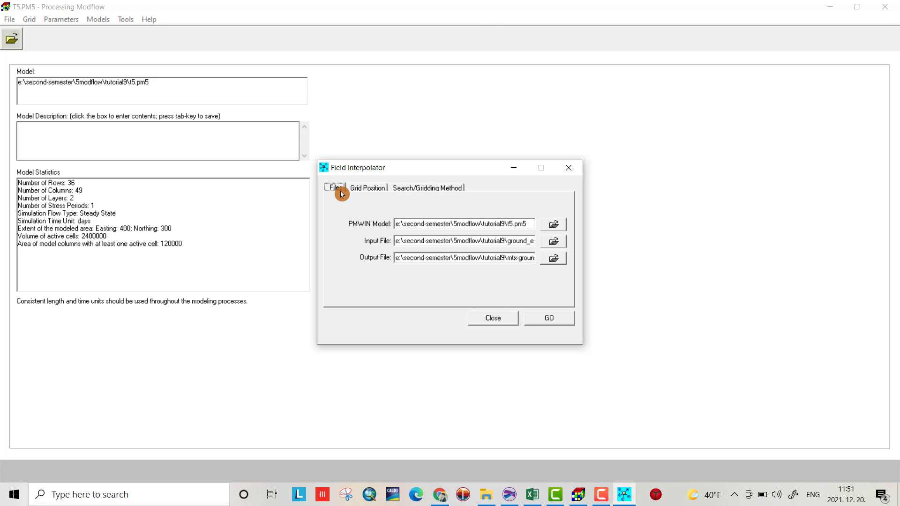
{"action": "left_click", "coordinate": [555, 243]}
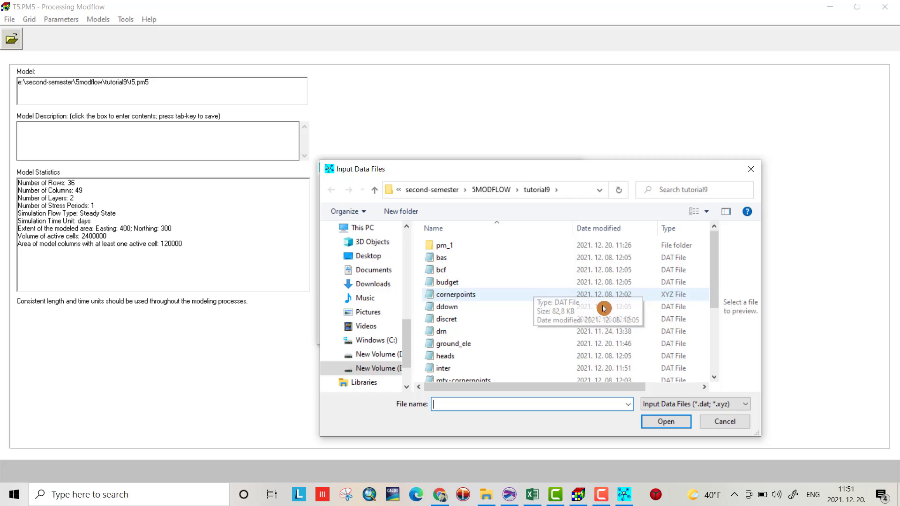
{"action": "left_click_drag", "start_coordinate": [715, 269], "coordinate": [715, 289]}
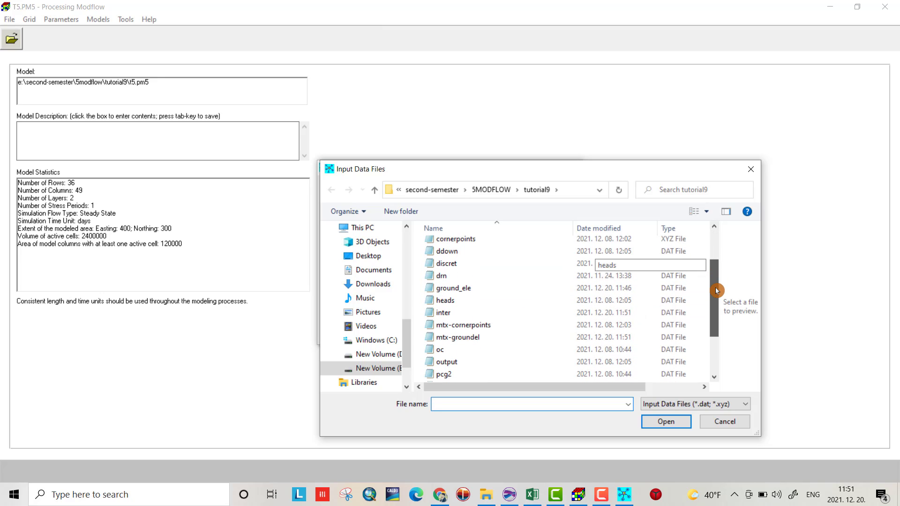
{"action": "left_click_drag", "start_coordinate": [717, 292], "coordinate": [727, 335]}
{"action": "left_click", "coordinate": [513, 351]}
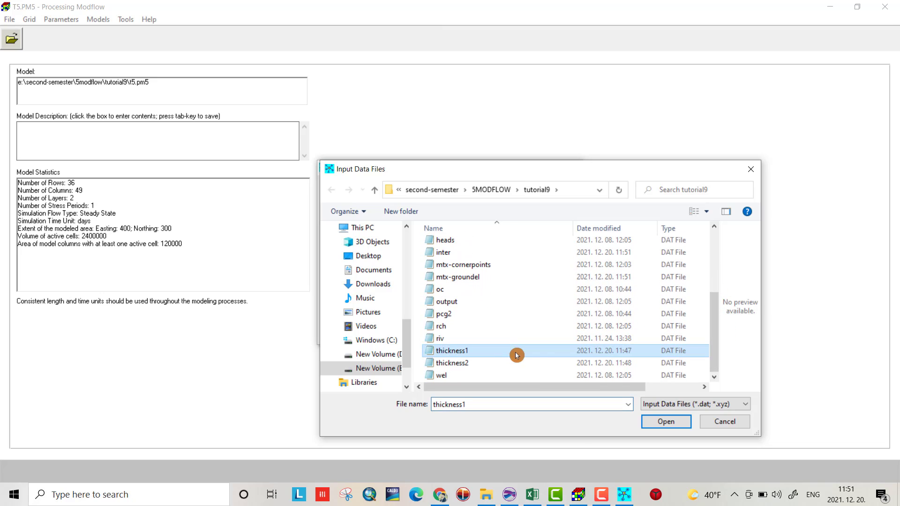
{"action": "left_click", "coordinate": [661, 422]}
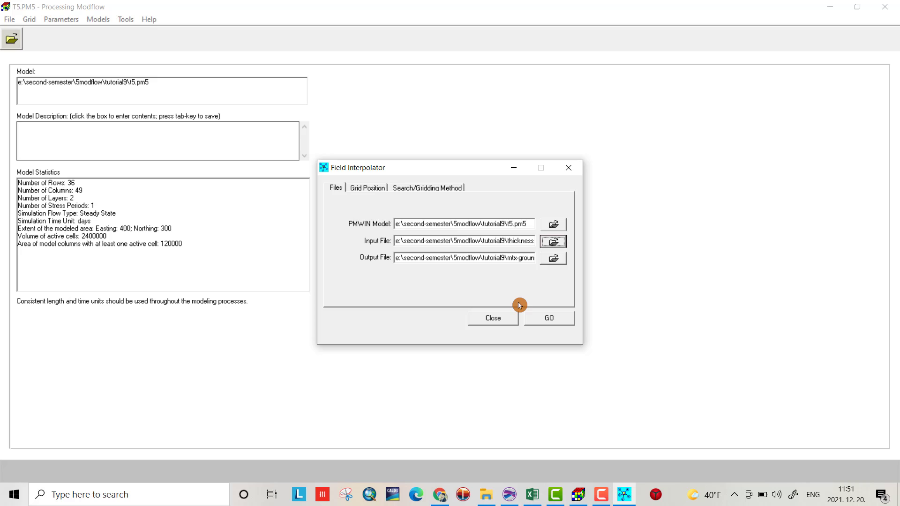
Set the output file to mtx-thickness1.dat
{"action": "left_click", "coordinate": [553, 263]}
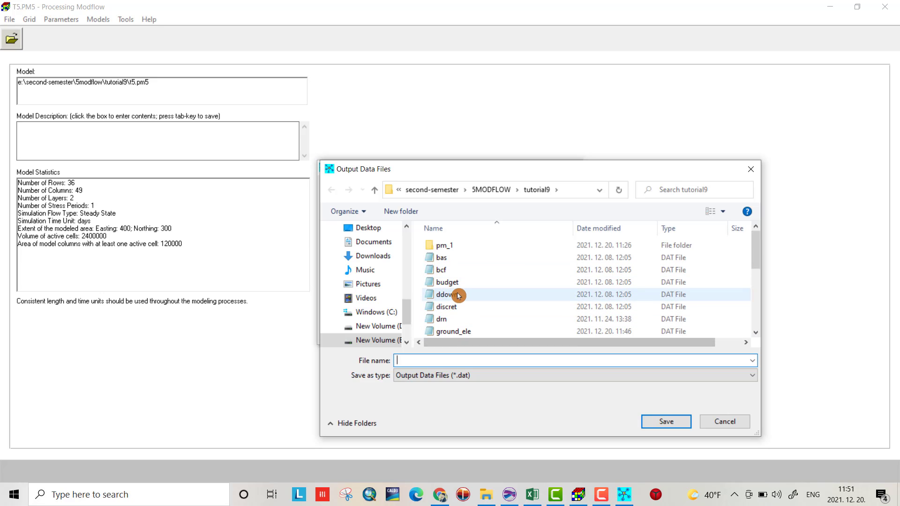
{"action": "scroll", "coordinate": [469, 298], "scroll_direction": "down", "scroll_amount": 2}
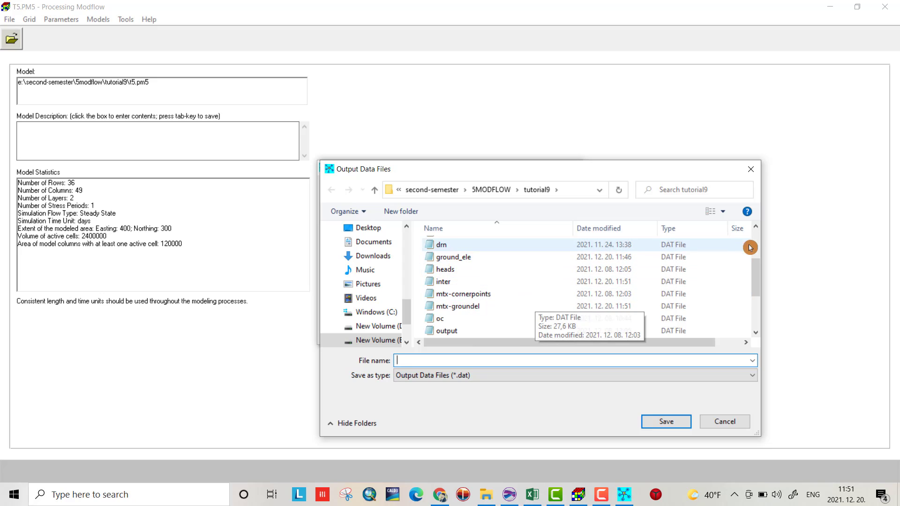
{"action": "key", "text": "Escape"}
{"action": "key", "text": "Escape"}
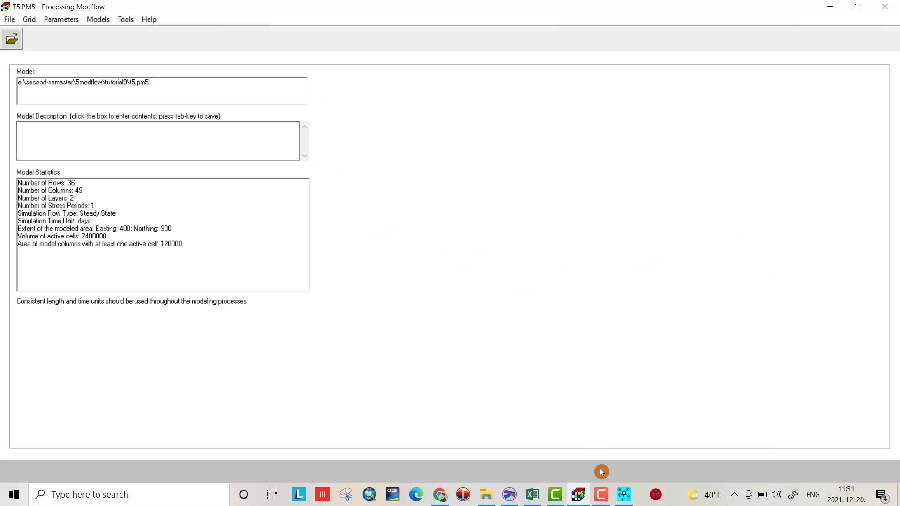
{"action": "left_click", "coordinate": [625, 495]}
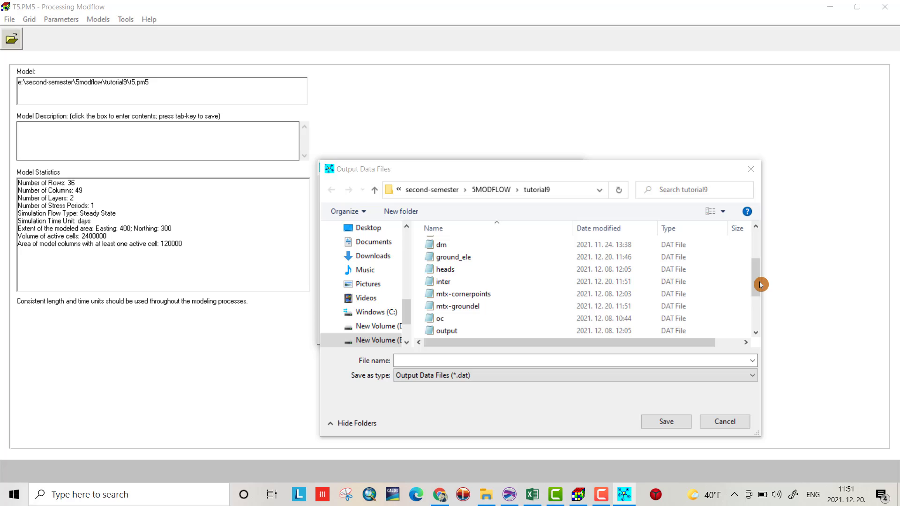
{"action": "left_click_drag", "start_coordinate": [760, 282], "coordinate": [762, 315]}
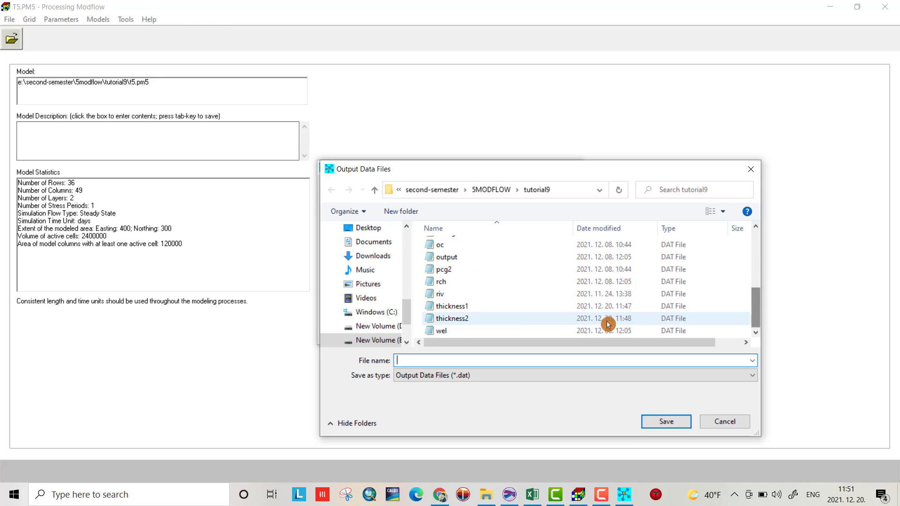
{"action": "left_click", "coordinate": [466, 307]}
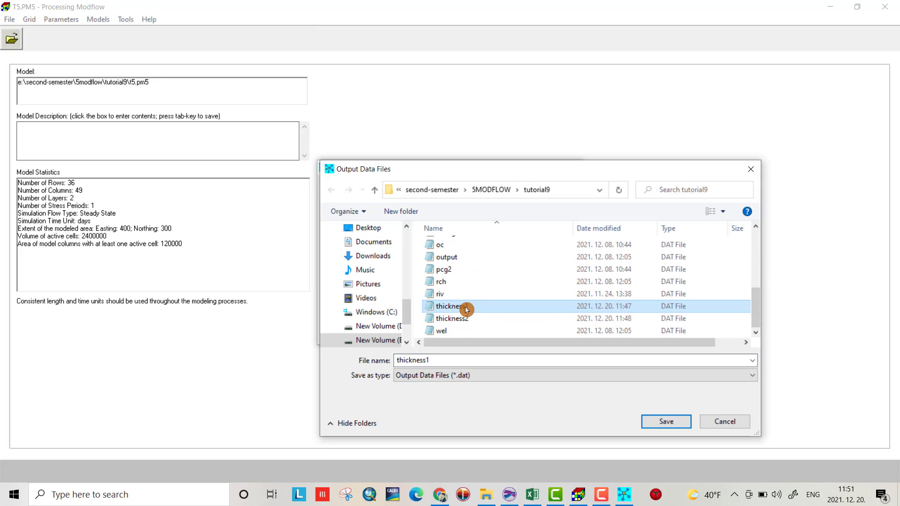
{"action": "left_click", "coordinate": [390, 368]}
{"action": "left_click", "coordinate": [396, 361]}
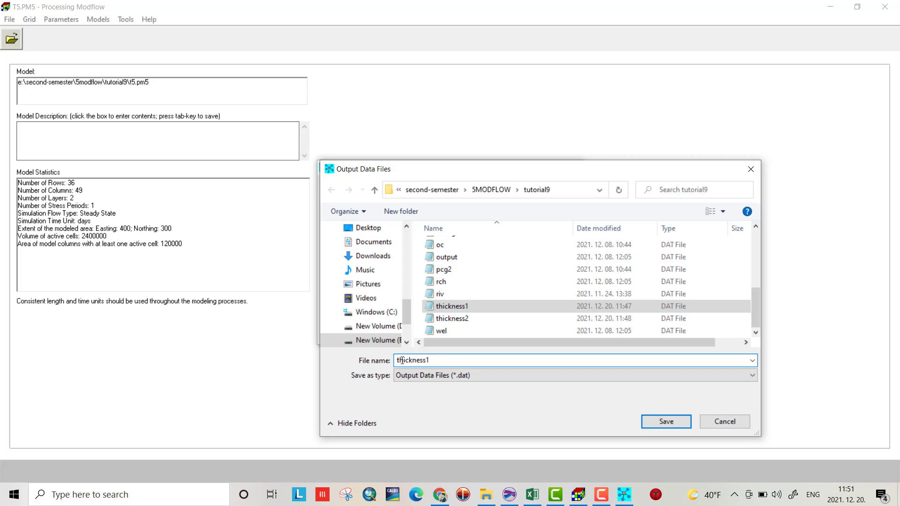
{"action": "type", "text": "mtx-"}
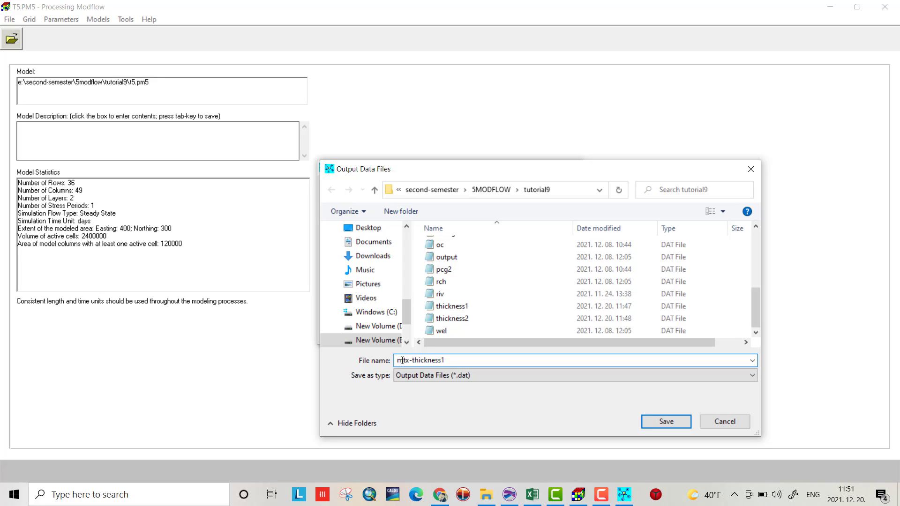
{"action": "left_click", "coordinate": [653, 428]}
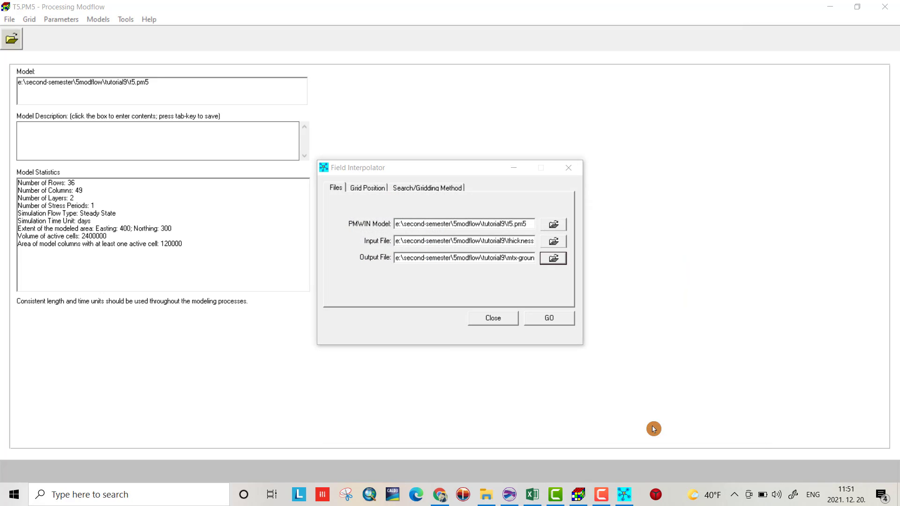
Run the Quadrant/Kriging interpolation on thickness1 and dismiss the console
{"action": "left_click", "coordinate": [444, 189]}
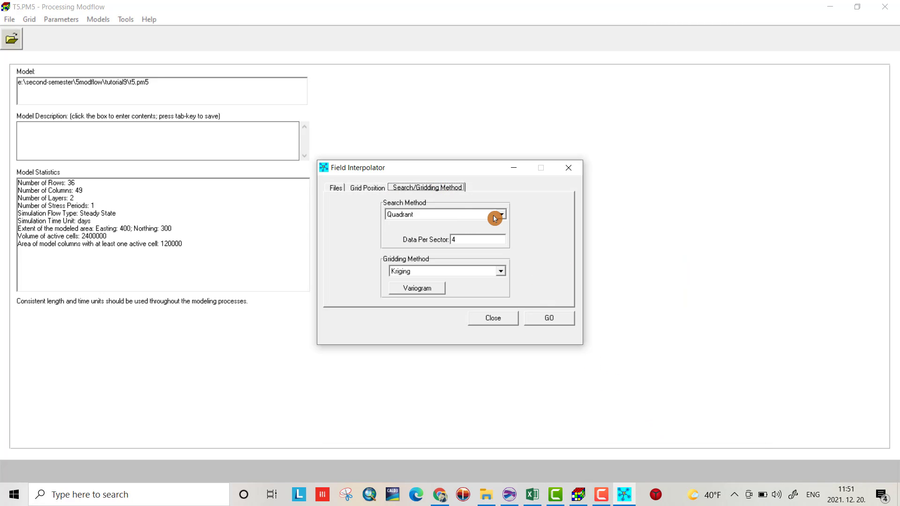
{"action": "left_click", "coordinate": [545, 322]}
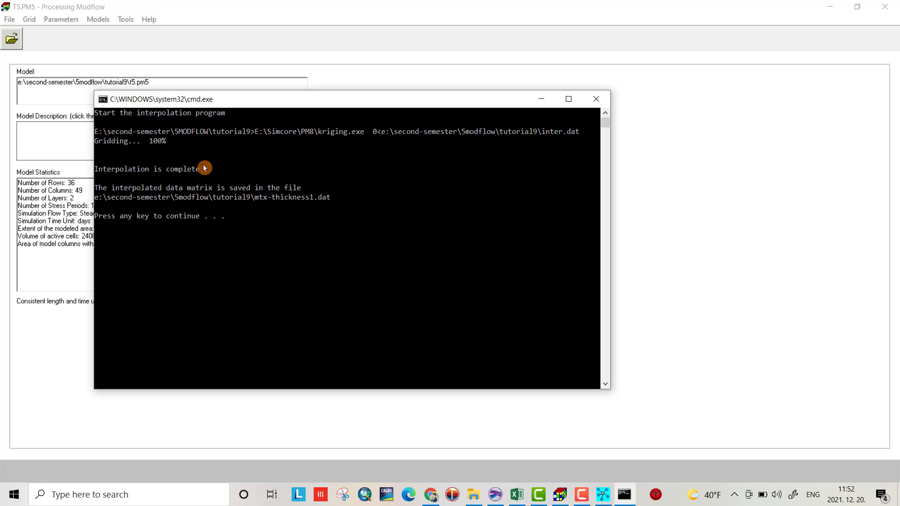
{"action": "key", "text": "Return"}
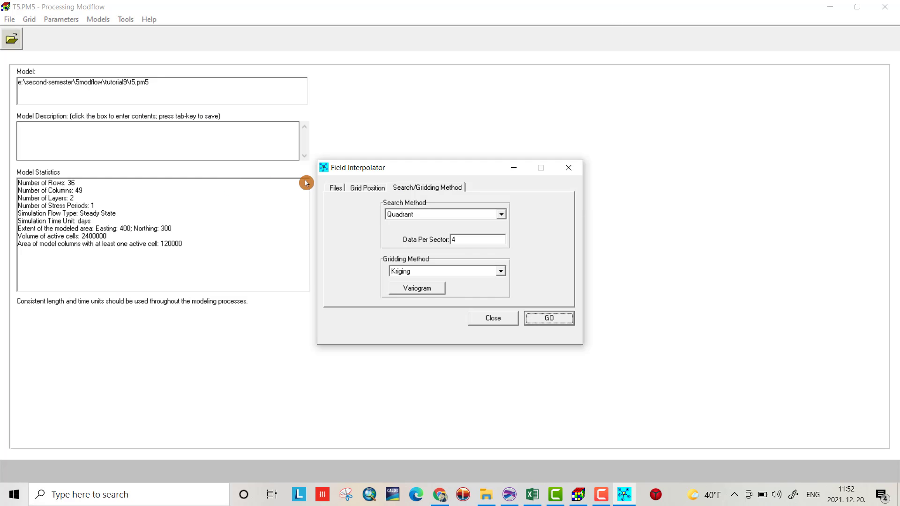
Load thickness2 as the interpolator's input data file
{"action": "left_click", "coordinate": [337, 188]}
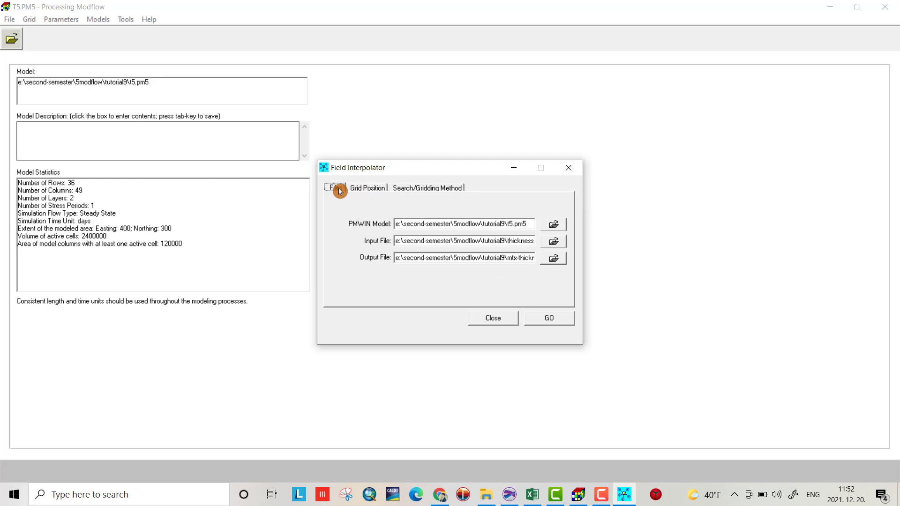
{"action": "left_click", "coordinate": [551, 246]}
{"action": "key", "text": "Escape"}
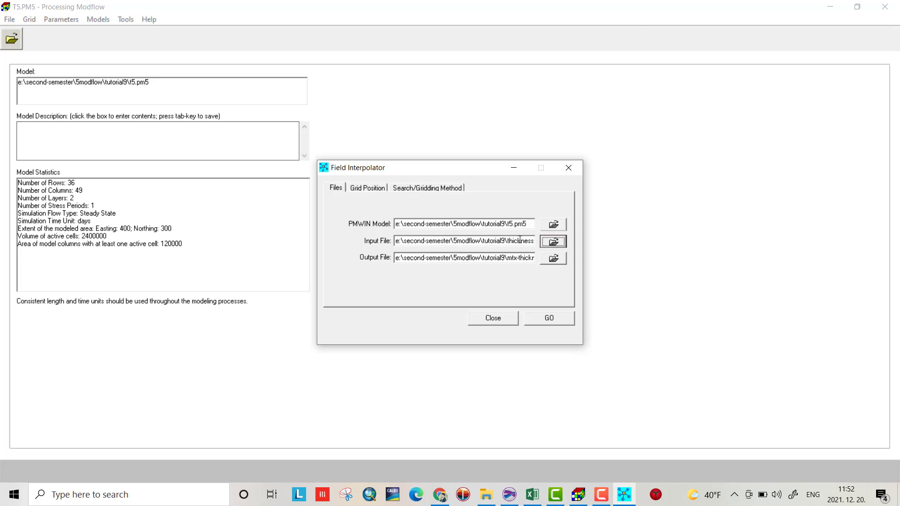
{"action": "left_click", "coordinate": [554, 245]}
{"action": "left_click", "coordinate": [715, 261]}
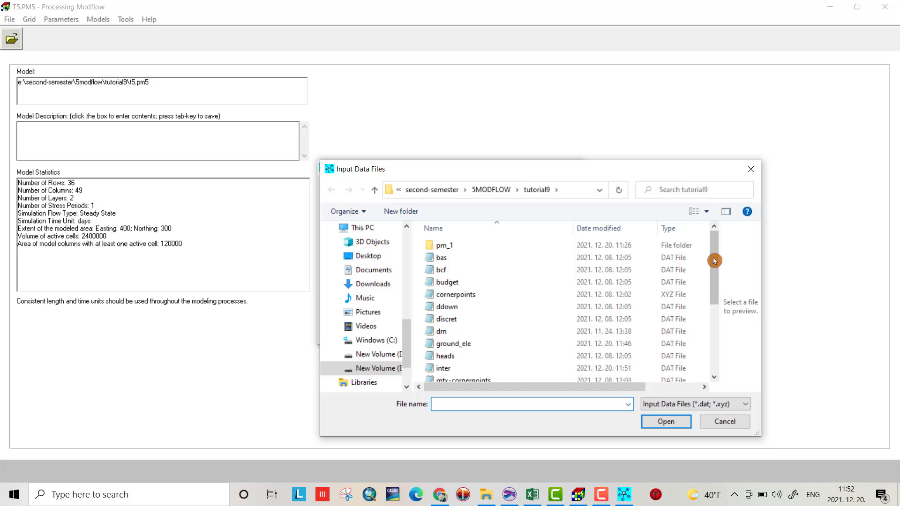
{"action": "left_click_drag", "start_coordinate": [714, 261], "coordinate": [707, 361]}
{"action": "left_click", "coordinate": [464, 362]}
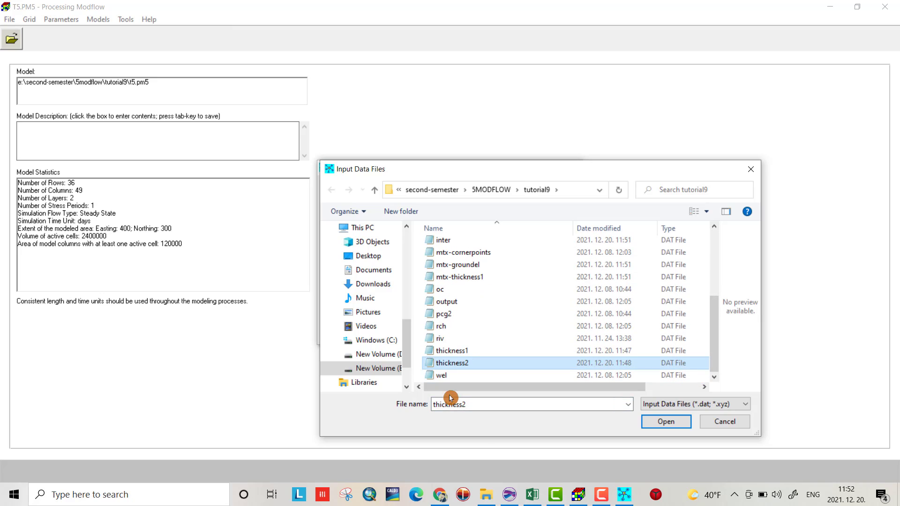
{"action": "left_click", "coordinate": [665, 422]}
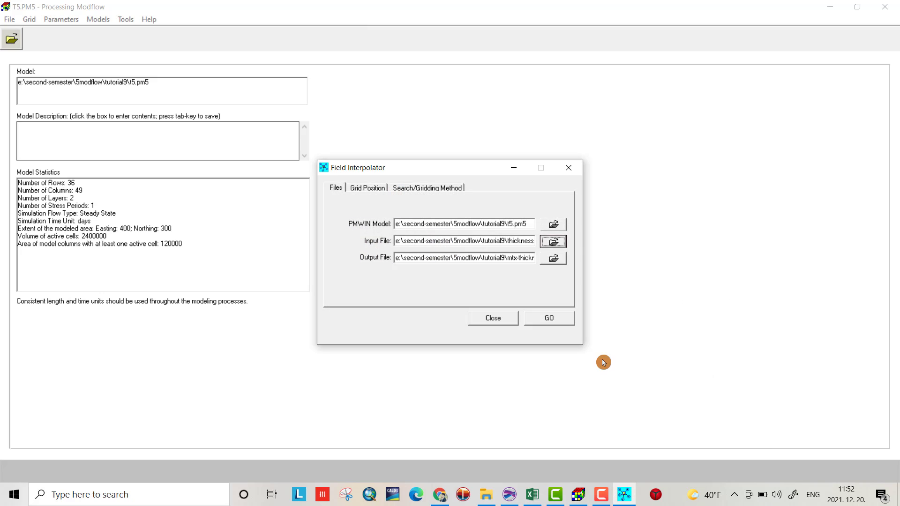
Set the output file to mtx-thickness2.dat
{"action": "left_click", "coordinate": [555, 261]}
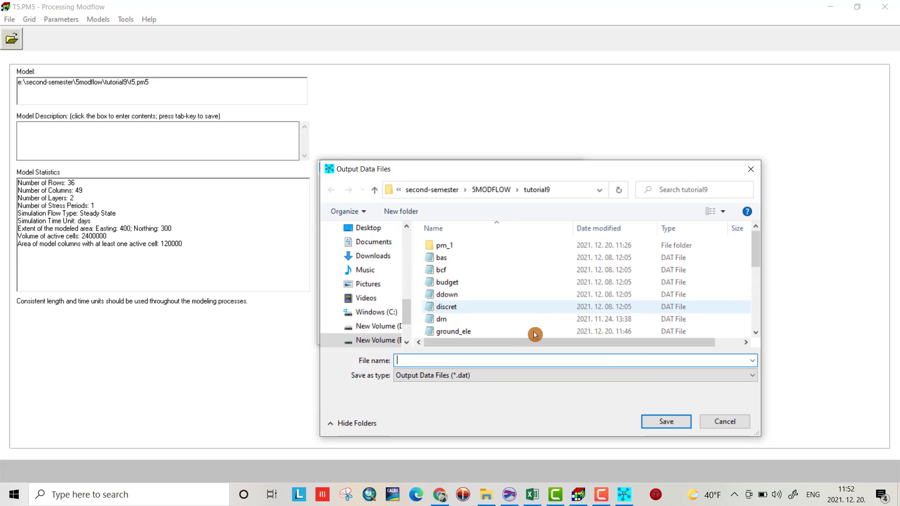
{"action": "scroll", "coordinate": [483, 310], "scroll_direction": "down", "scroll_amount": 5}
{"action": "left_click", "coordinate": [476, 320]}
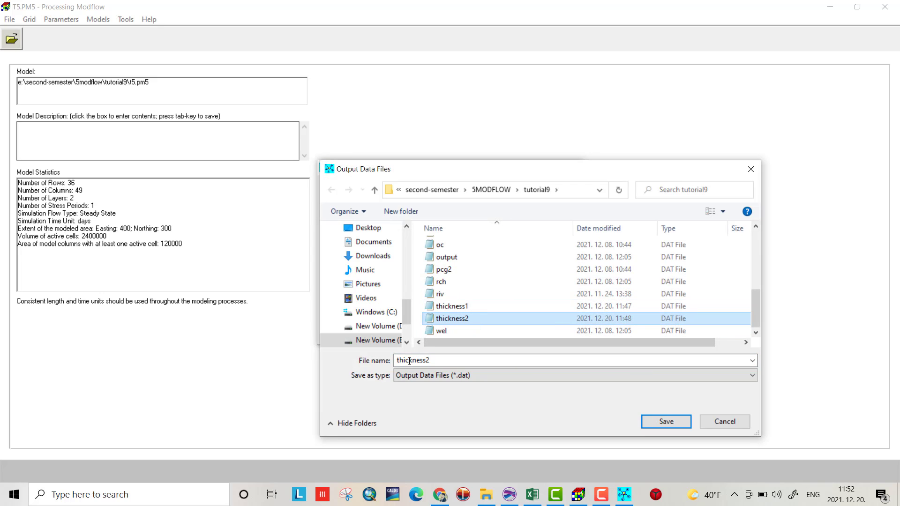
{"action": "double_click", "coordinate": [397, 360]}
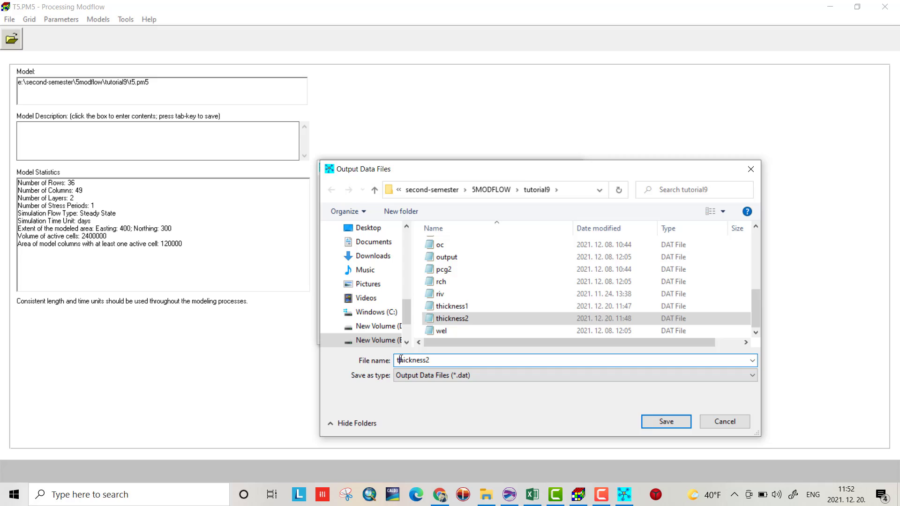
{"action": "type", "text": "m"}
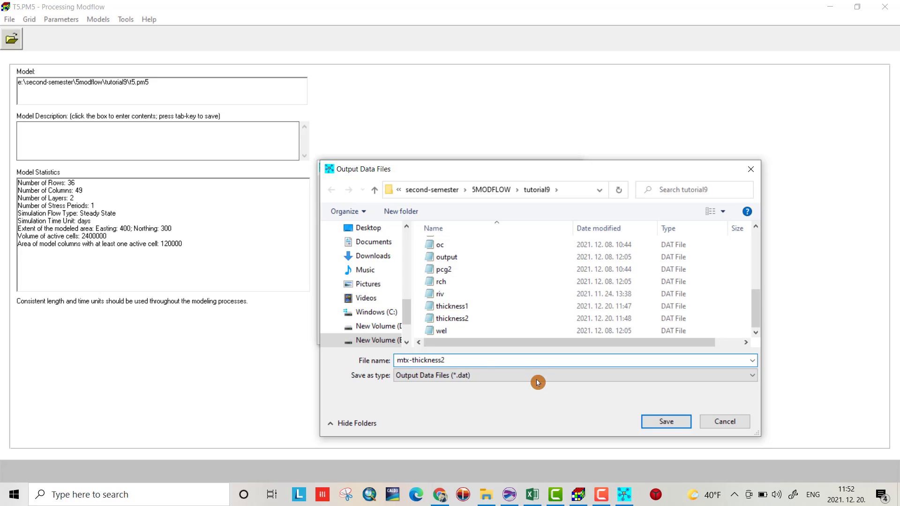
{"action": "type", "text": "tx-"}
{"action": "left_click", "coordinate": [666, 421]}
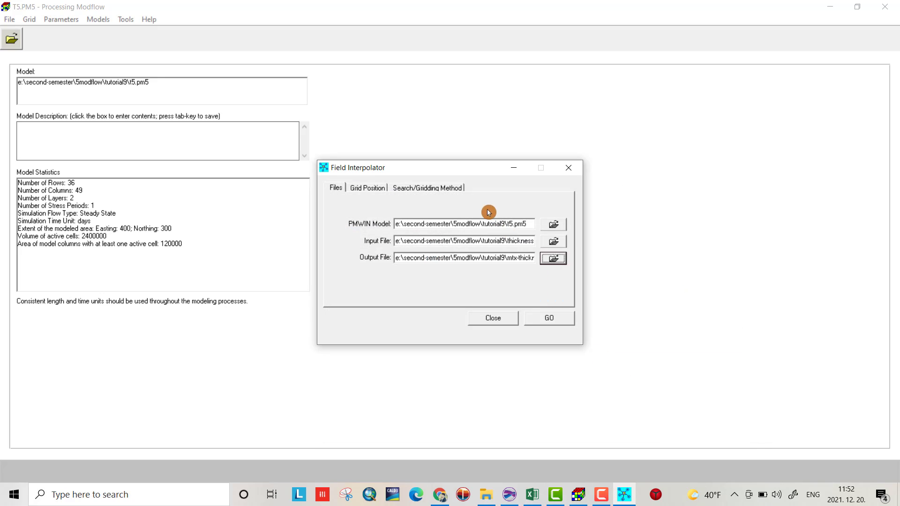
Run kriging on thickness2, dismiss the console, and close the Field Interpolator
{"action": "left_click", "coordinate": [442, 188]}
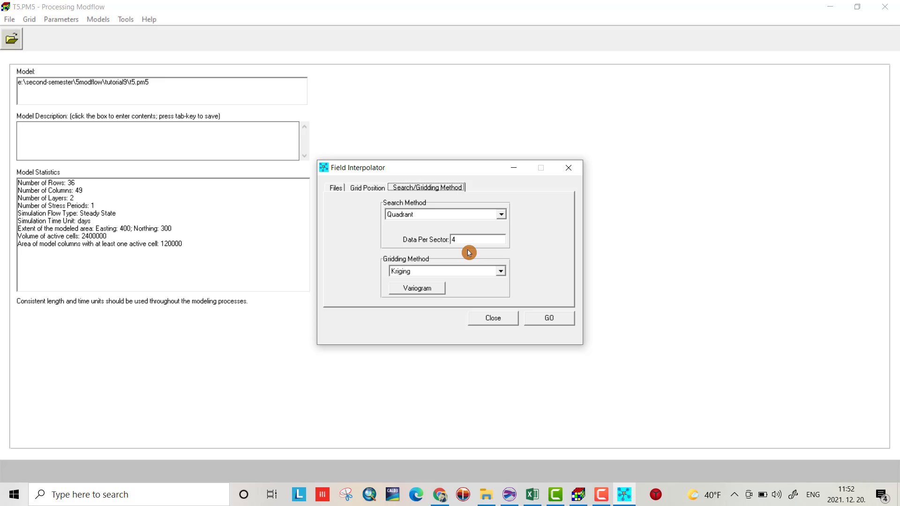
{"action": "left_click", "coordinate": [535, 321]}
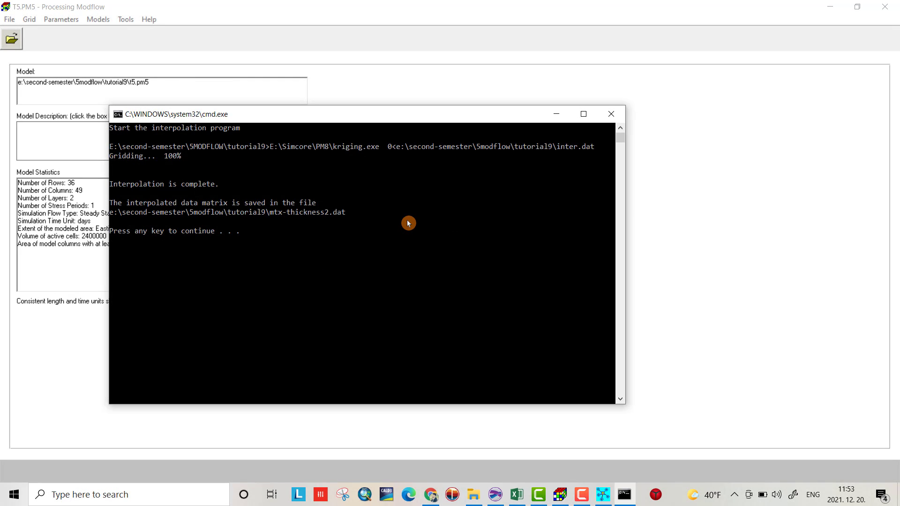
{"action": "key", "text": "Return"}
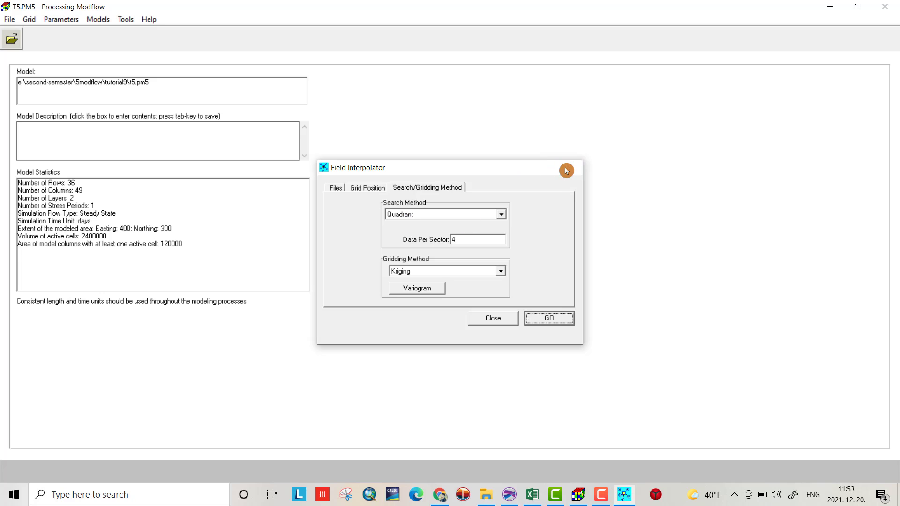
{"action": "left_click", "coordinate": [566, 171]}
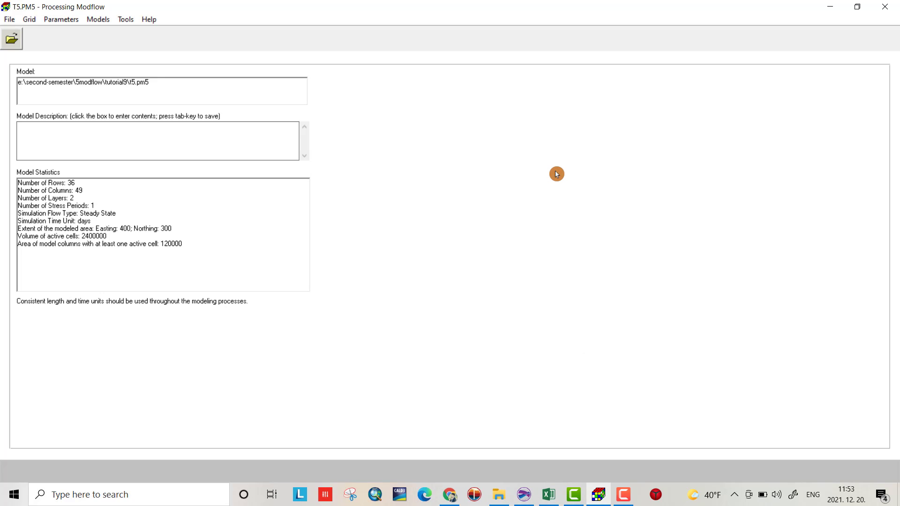
Open the Grid's Top of Layers elevation editor
{"action": "left_click", "coordinate": [30, 19]}
{"action": "left_click", "coordinate": [54, 77]}
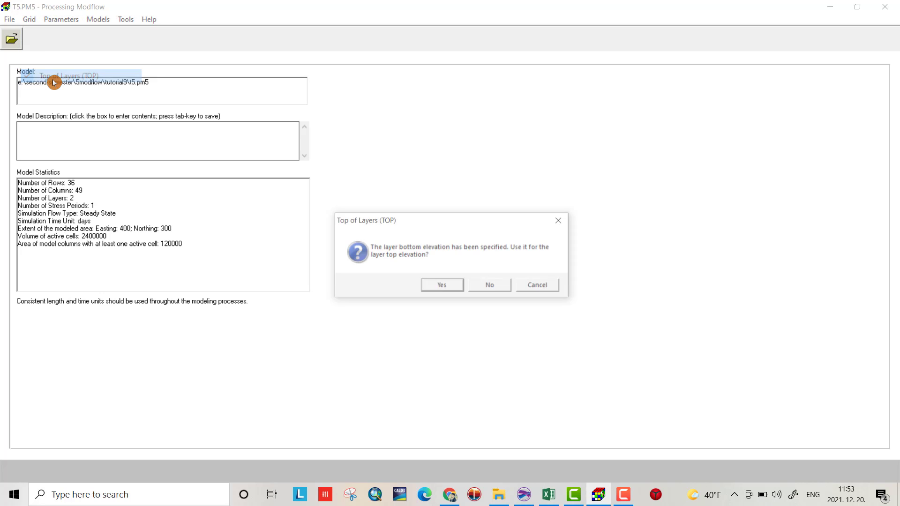
{"action": "left_click", "coordinate": [489, 285]}
Load mtx-groundel into the layer top elevation matrix and accept it
{"action": "left_click", "coordinate": [33, 21]}
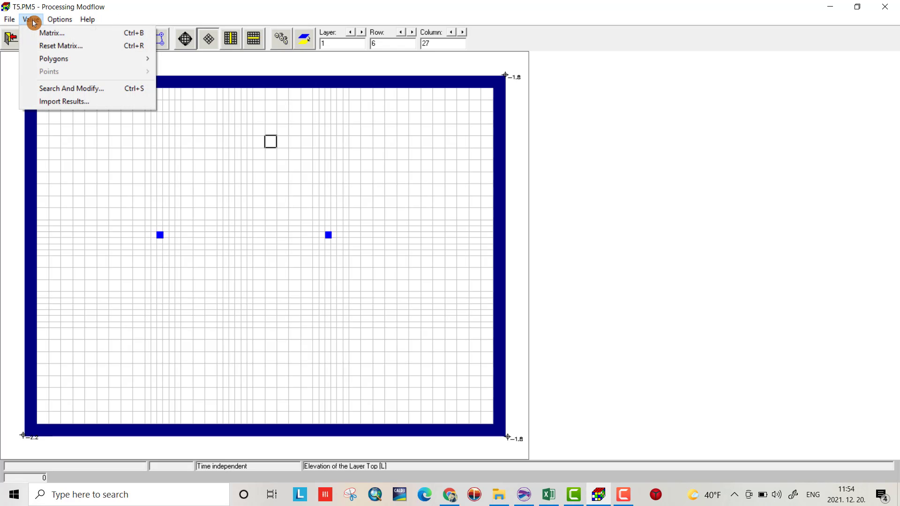
{"action": "left_click", "coordinate": [46, 34]}
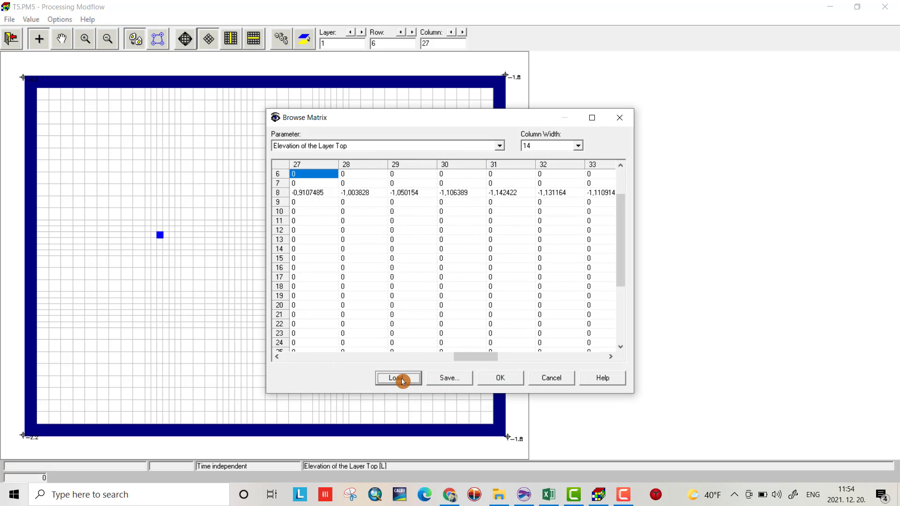
{"action": "left_click", "coordinate": [402, 379]}
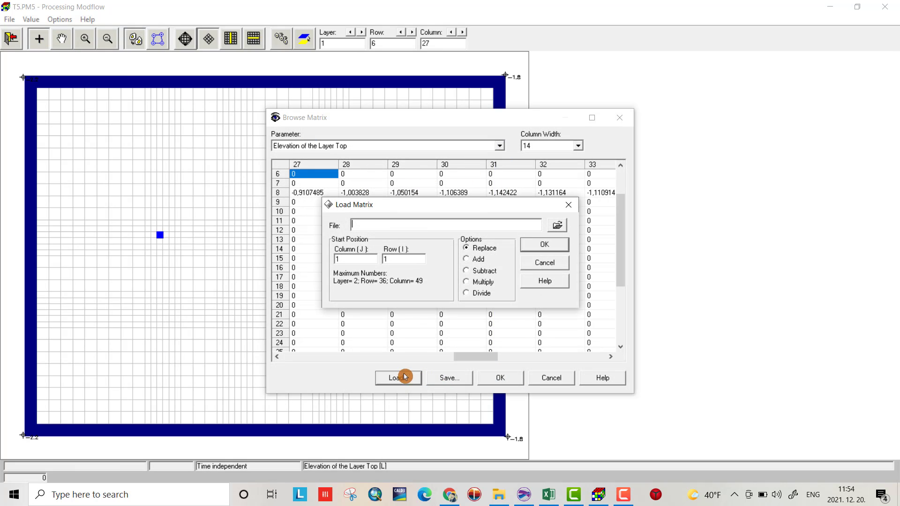
{"action": "left_click", "coordinate": [563, 228]}
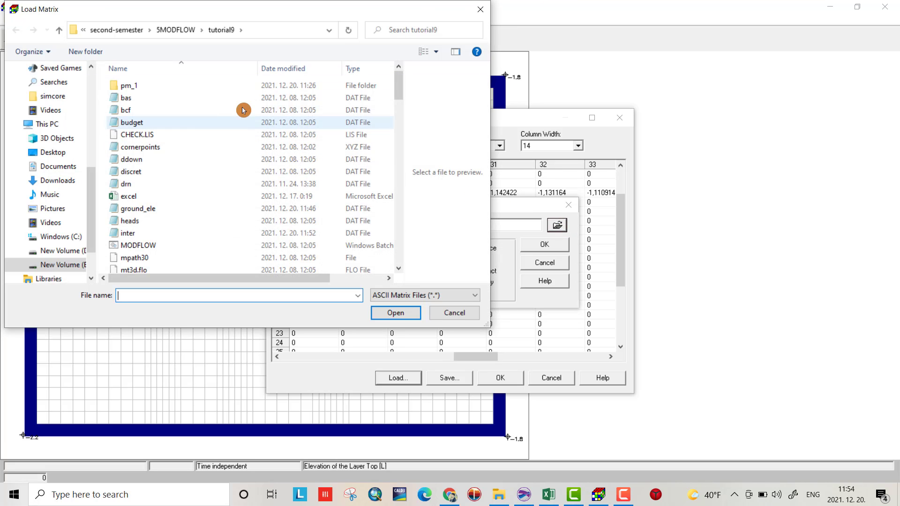
{"action": "left_click_drag", "start_coordinate": [398, 84], "coordinate": [398, 120]}
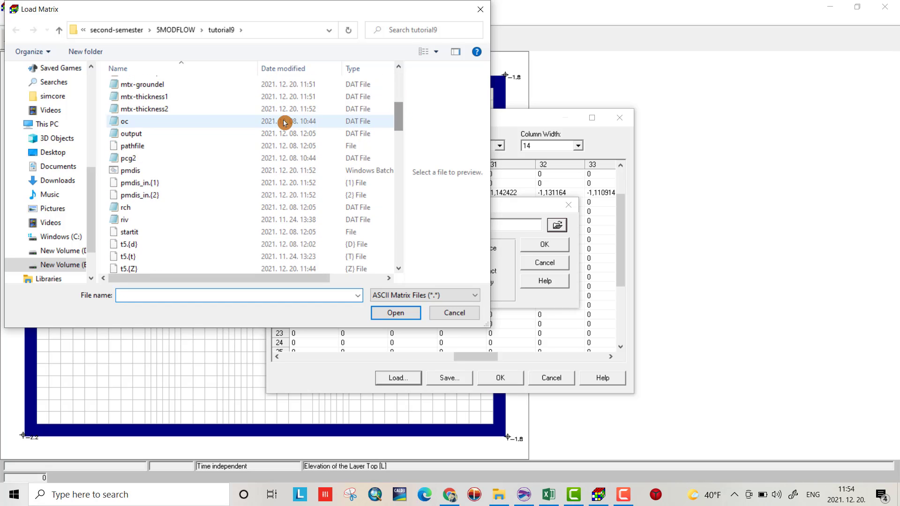
{"action": "left_click", "coordinate": [158, 88]}
{"action": "left_click", "coordinate": [390, 313]}
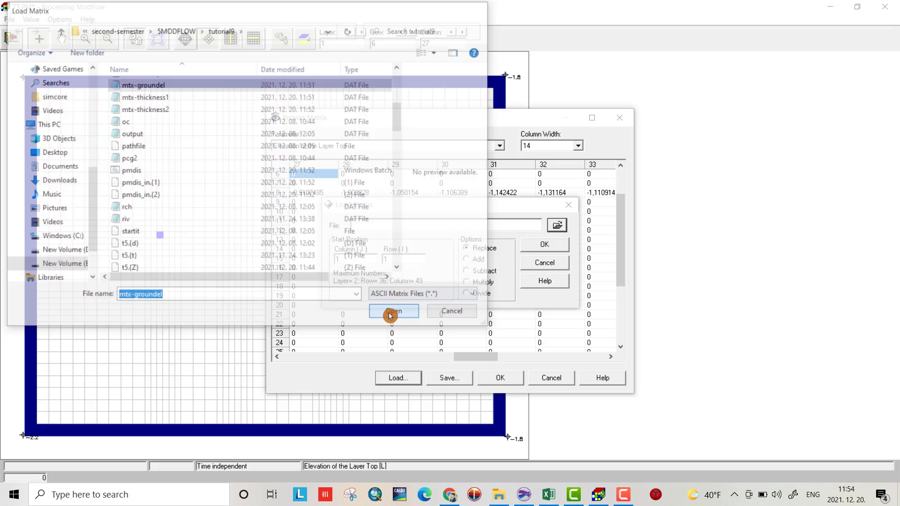
{"action": "left_click", "coordinate": [545, 246]}
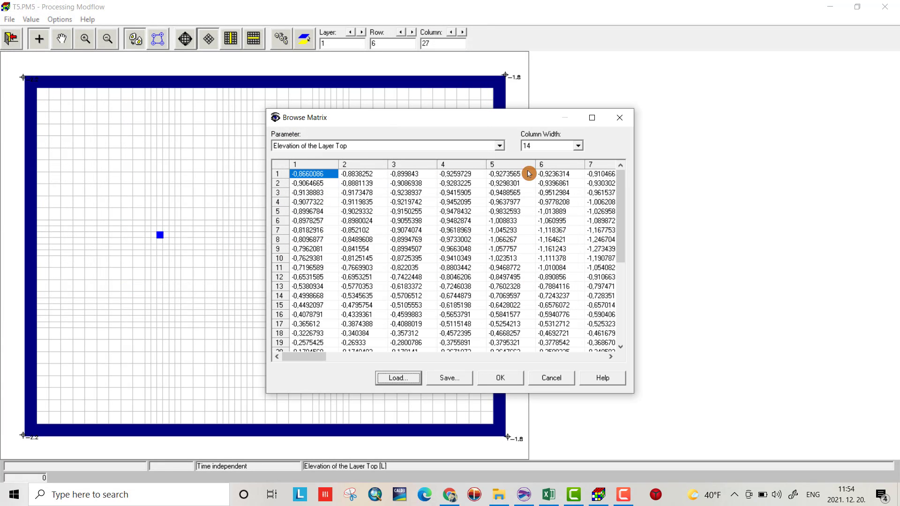
{"action": "left_click", "coordinate": [500, 378]}
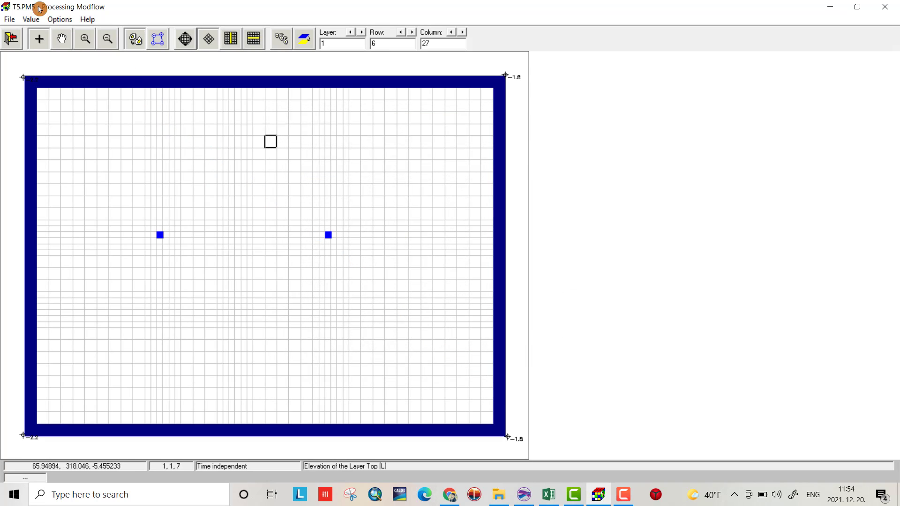
Check the row cross-section, then leave the editor and save the top elevations
{"action": "left_click", "coordinate": [232, 42]}
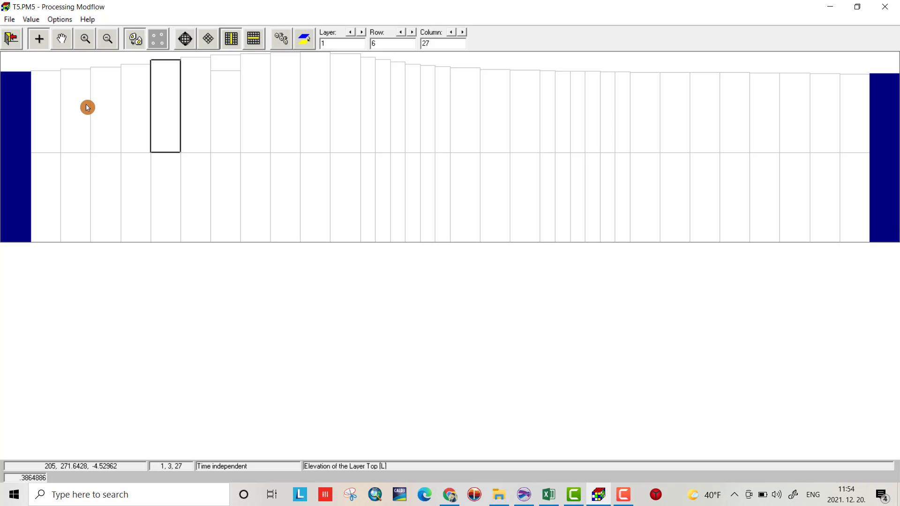
{"action": "left_click", "coordinate": [10, 43]}
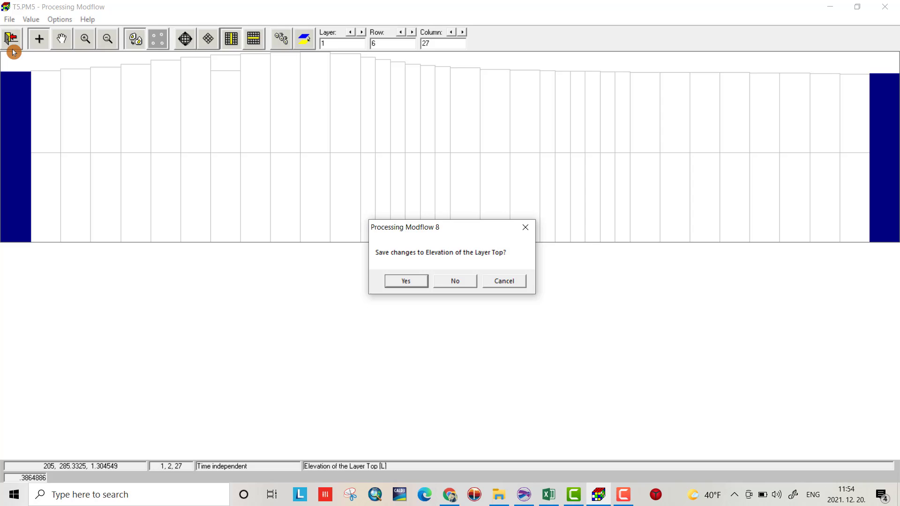
{"action": "left_click", "coordinate": [412, 284]}
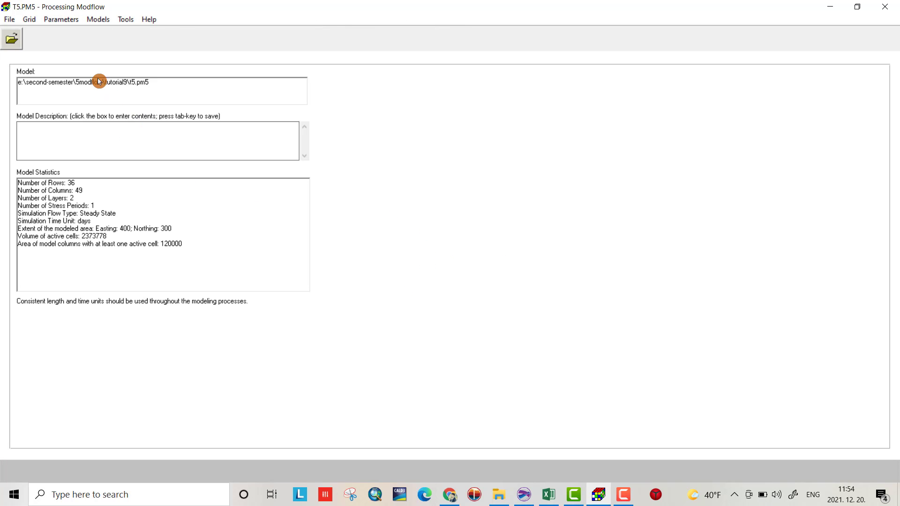
Open the Bottom of Layers editor in plan view
{"action": "left_click", "coordinate": [29, 19]}
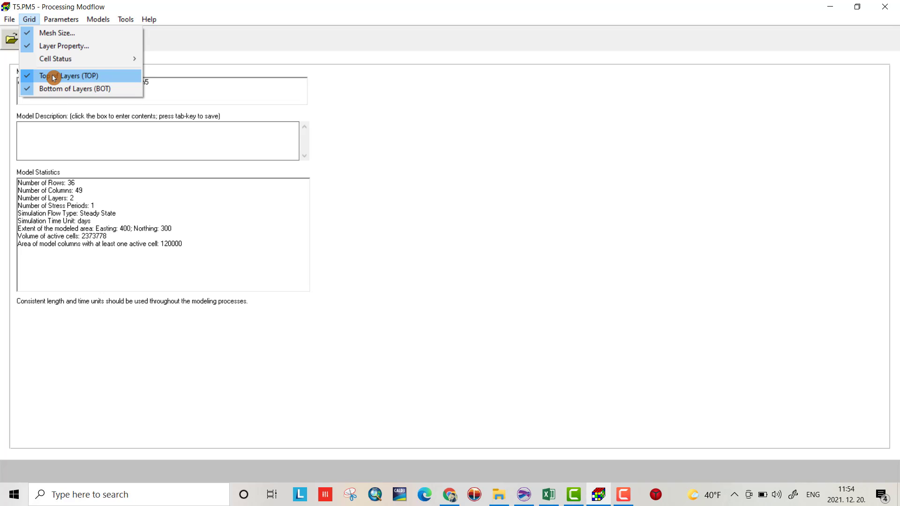
{"action": "left_click", "coordinate": [55, 90]}
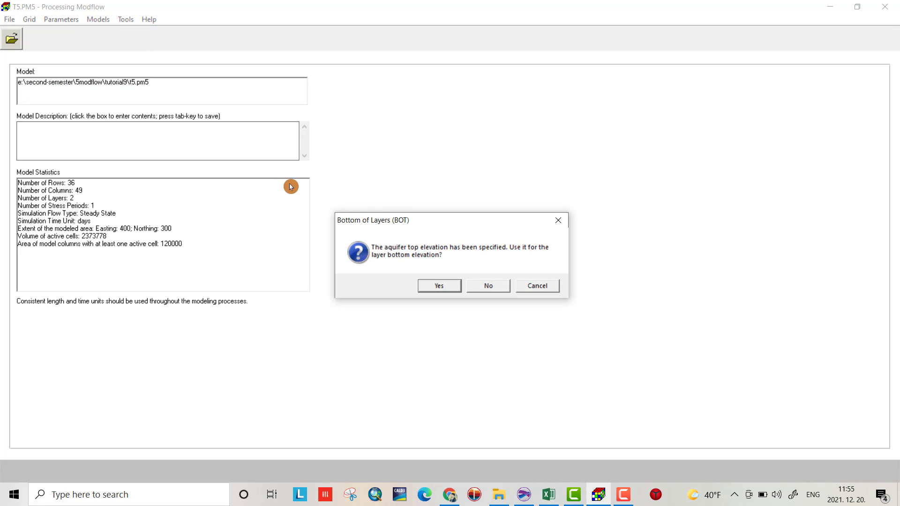
{"action": "left_click", "coordinate": [440, 287]}
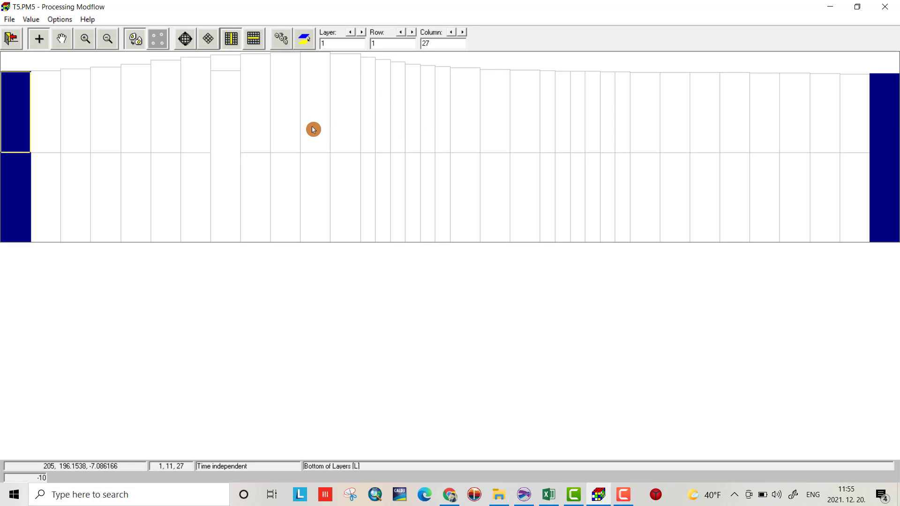
{"action": "left_click", "coordinate": [193, 41]}
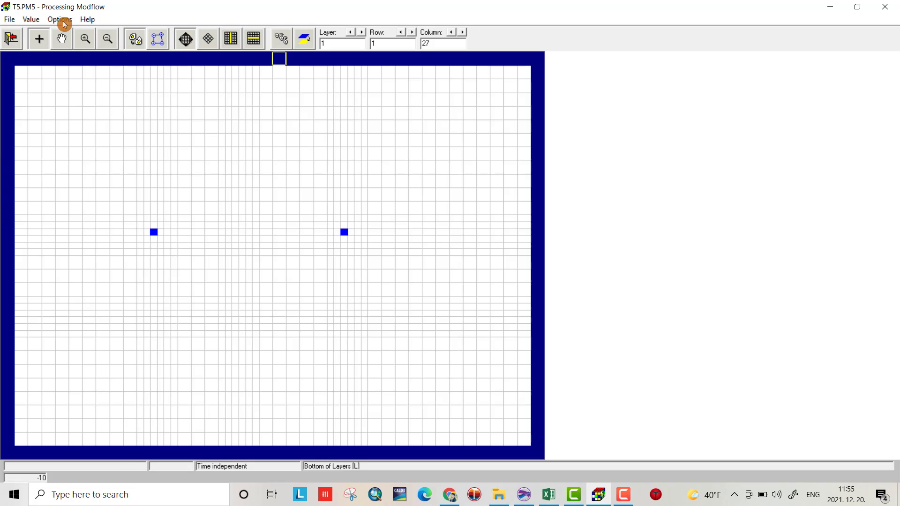
Replace the layer 1 bottom matrix with mtx-groundel values
{"action": "left_click", "coordinate": [37, 20]}
{"action": "left_click", "coordinate": [43, 34]}
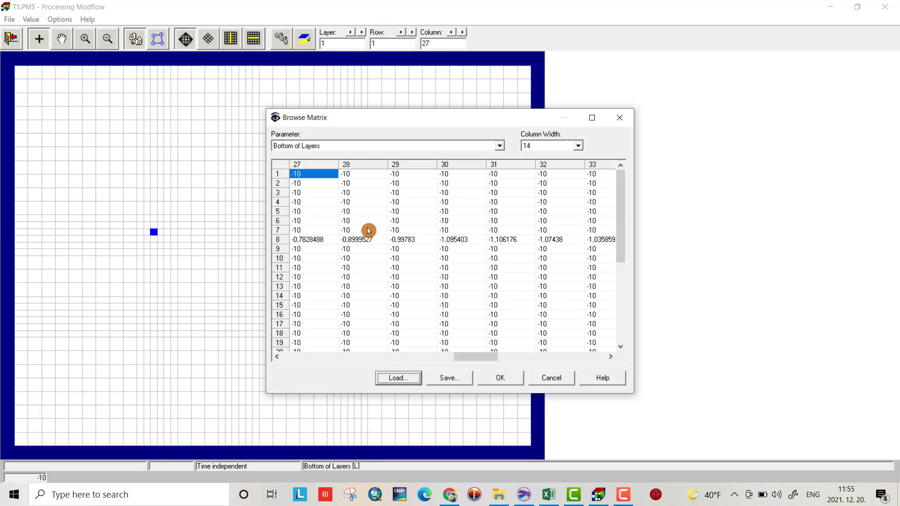
{"action": "left_click", "coordinate": [397, 378]}
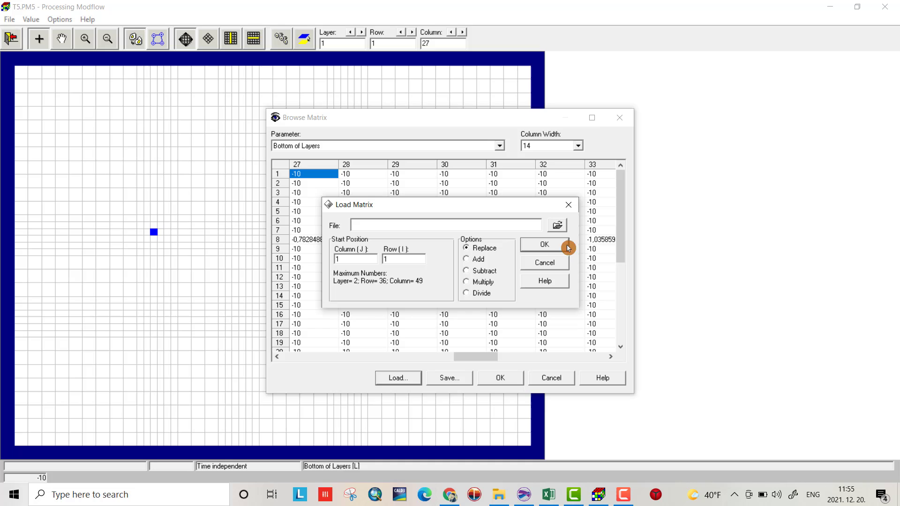
{"action": "left_click", "coordinate": [556, 225]}
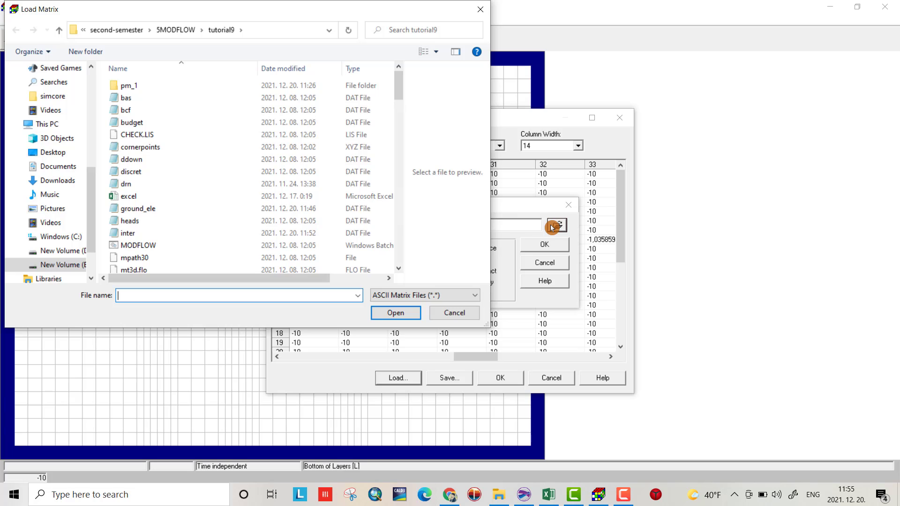
{"action": "left_click_drag", "start_coordinate": [399, 76], "coordinate": [398, 100]}
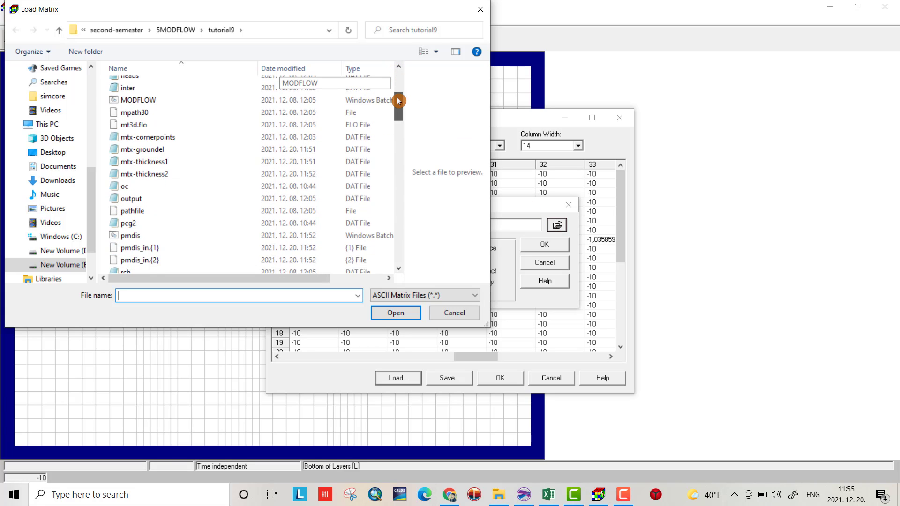
{"action": "left_click", "coordinate": [154, 150]}
{"action": "left_click", "coordinate": [395, 312]}
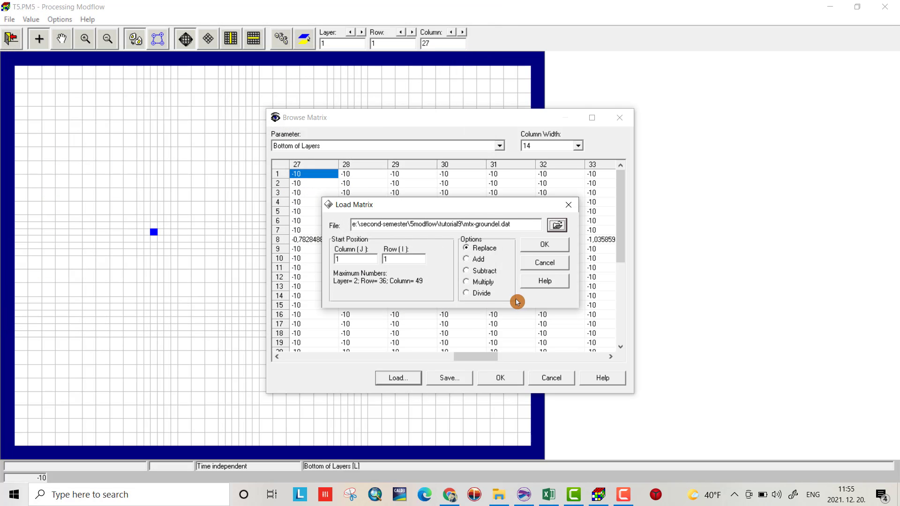
{"action": "left_click", "coordinate": [545, 246]}
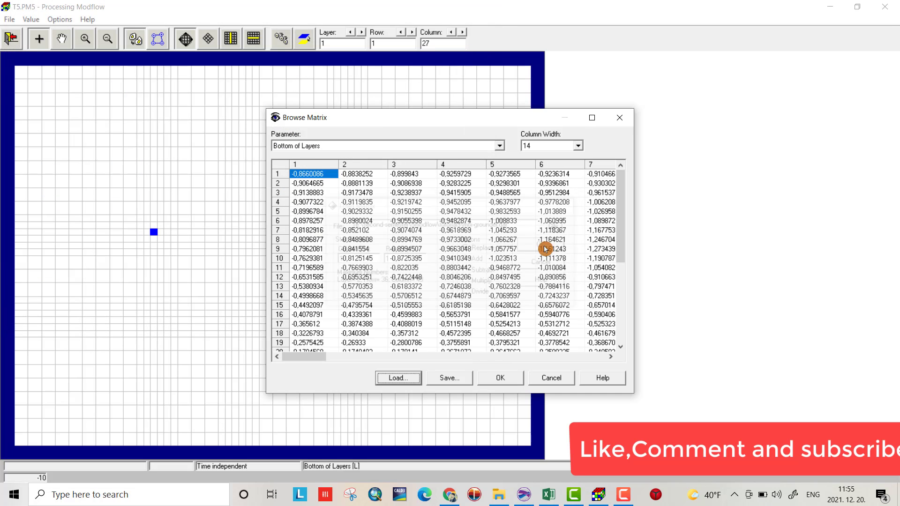
Subtract mtx-thickness1 from the bottom elevation matrix
{"action": "left_click", "coordinate": [406, 379]}
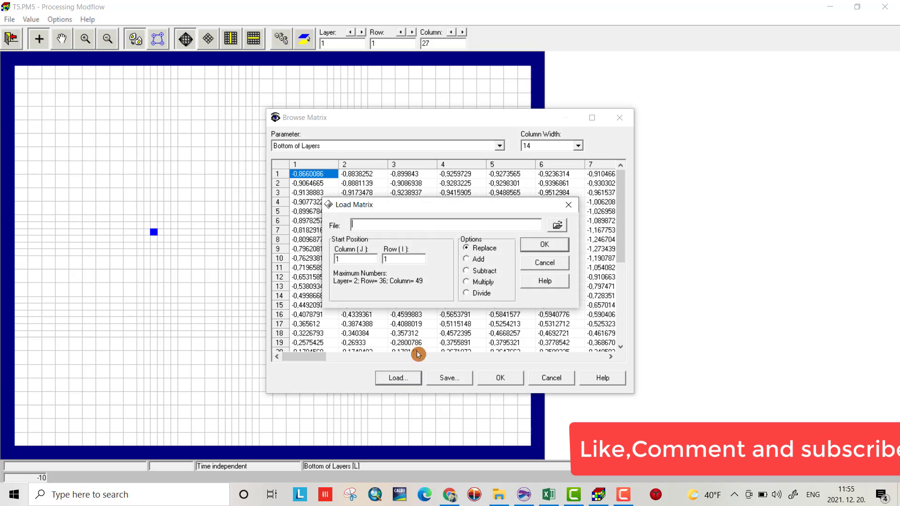
{"action": "left_click", "coordinate": [556, 226]}
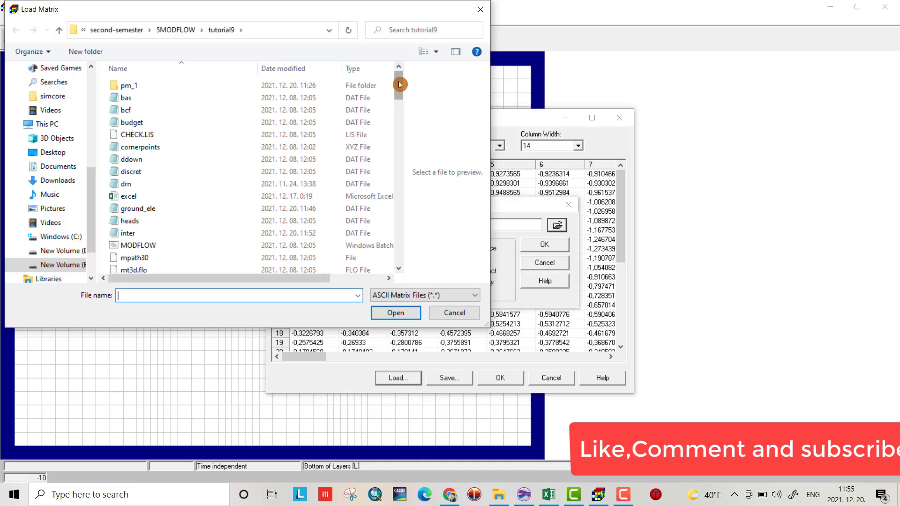
{"action": "left_click_drag", "start_coordinate": [399, 85], "coordinate": [400, 101]}
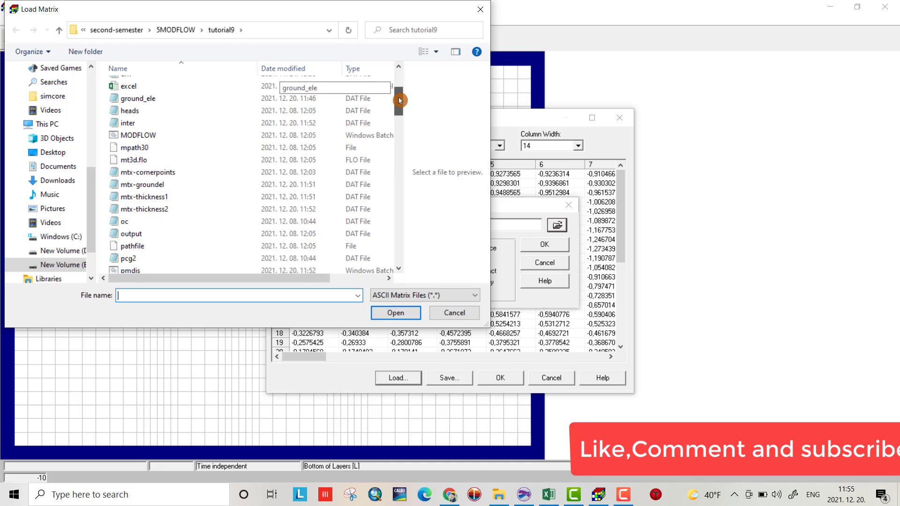
{"action": "left_click", "coordinate": [157, 197]}
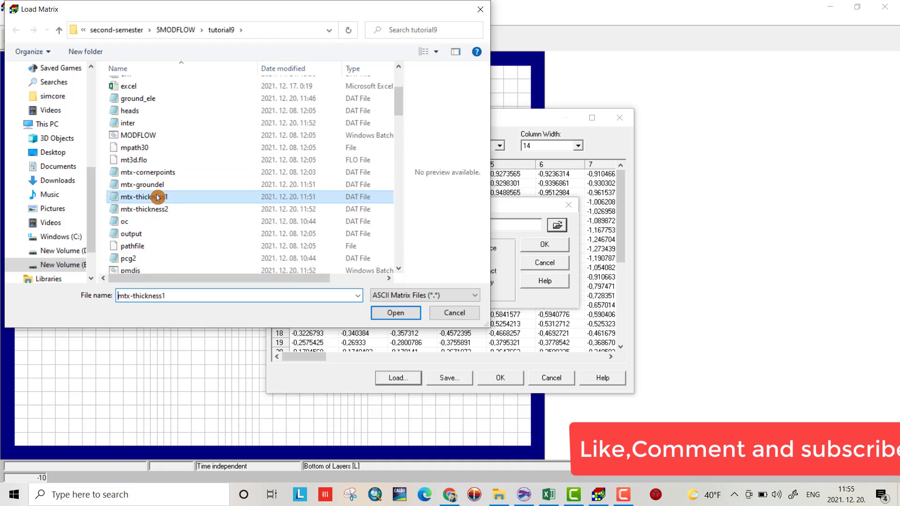
{"action": "left_click", "coordinate": [392, 313]}
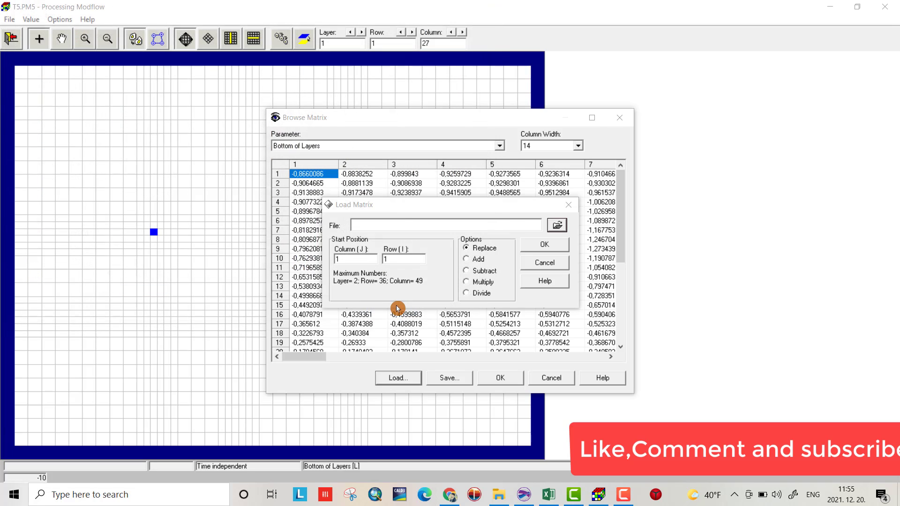
{"action": "left_click", "coordinate": [469, 272]}
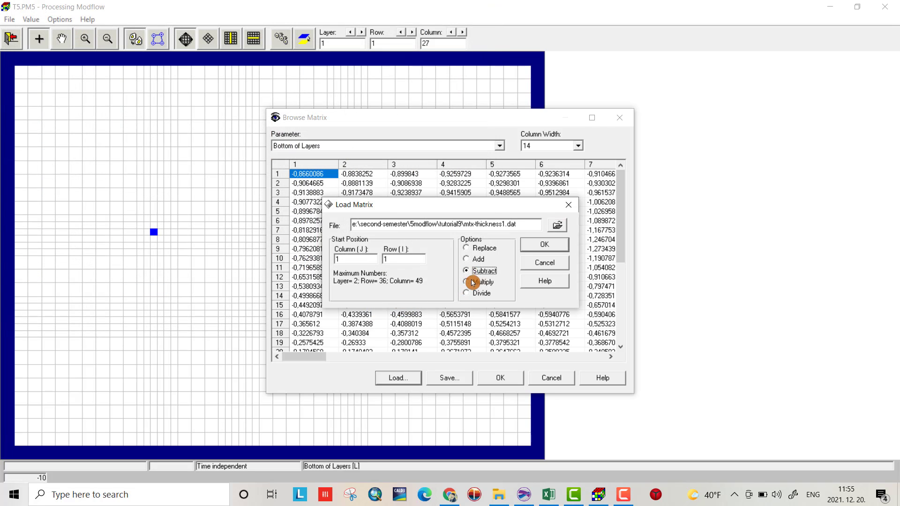
{"action": "left_click", "coordinate": [543, 249]}
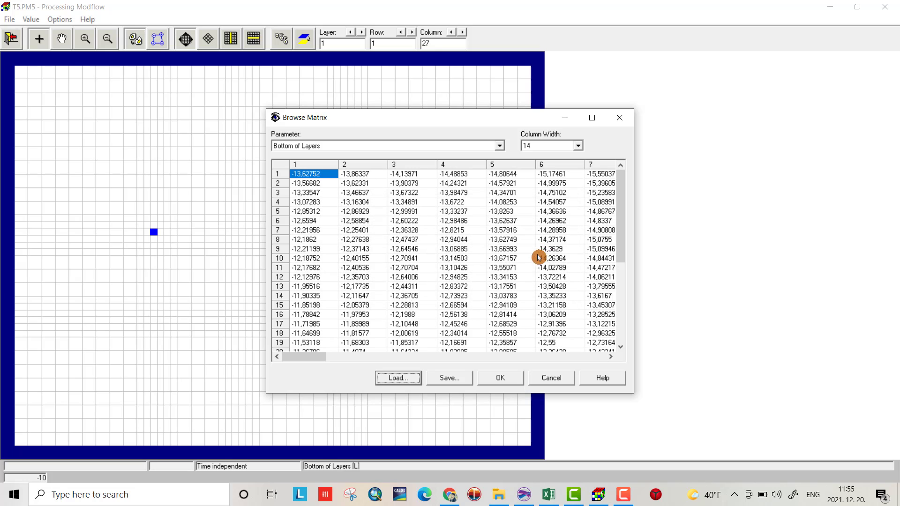
Accept the layer 1 bottoms, review the matrix, then switch the editor to layer 2
{"action": "left_click", "coordinate": [500, 384]}
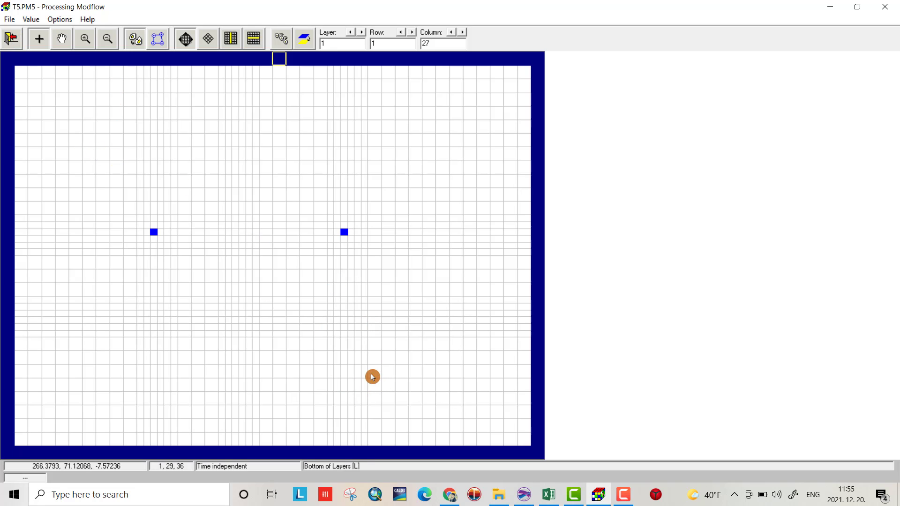
{"action": "left_click", "coordinate": [31, 19]}
{"action": "left_click", "coordinate": [38, 31]}
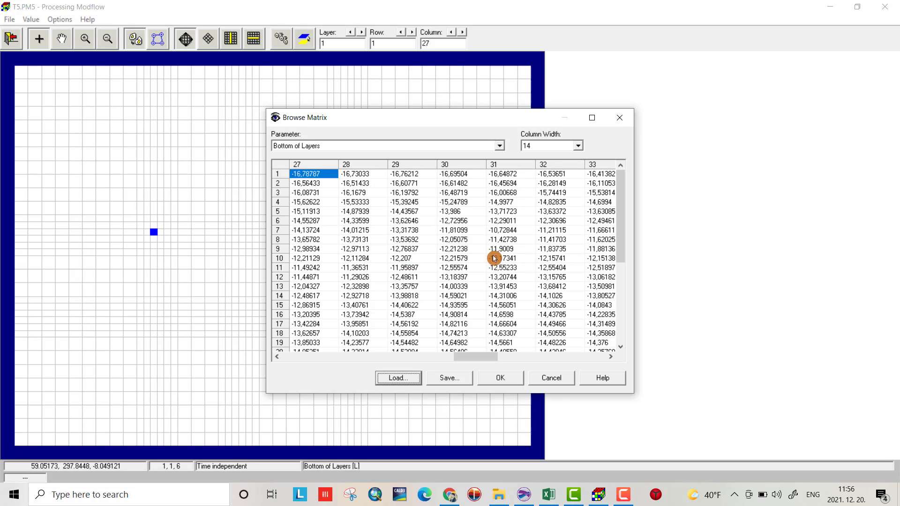
{"action": "left_click", "coordinate": [617, 123]}
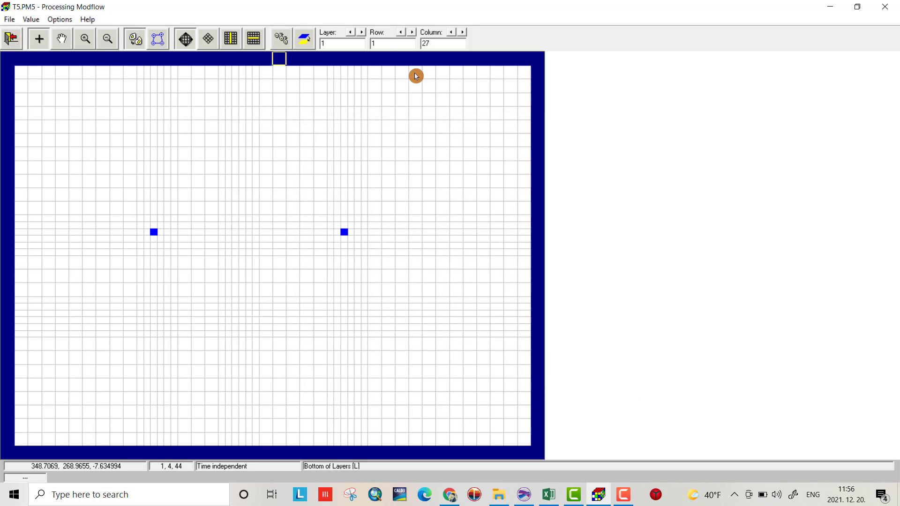
{"action": "left_click", "coordinate": [361, 32]}
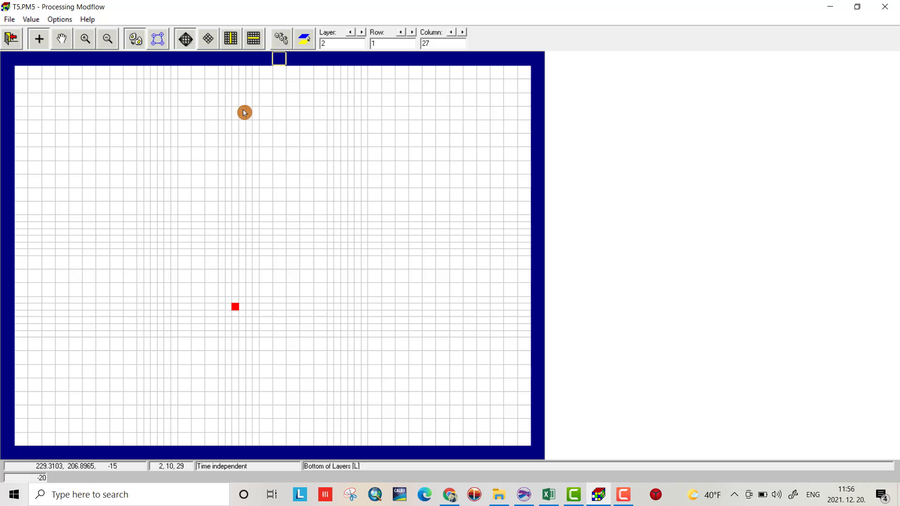
Replace the layer 2 bottom matrix with mtx-groundel values
{"action": "left_click", "coordinate": [34, 21]}
{"action": "left_click", "coordinate": [41, 31]}
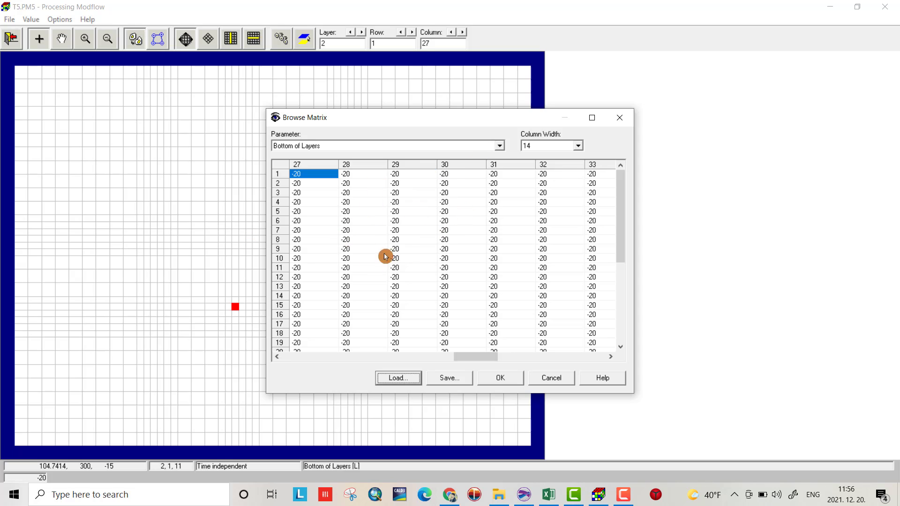
{"action": "left_click", "coordinate": [403, 379]}
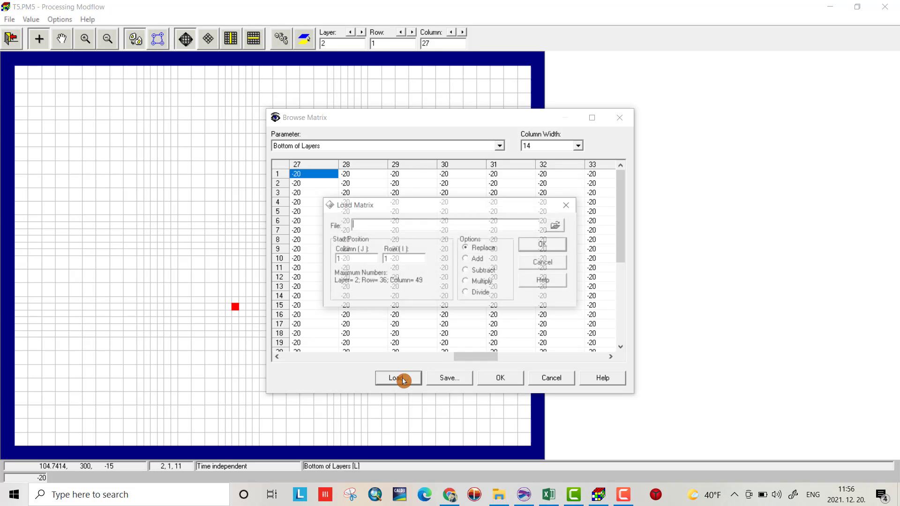
{"action": "left_click", "coordinate": [556, 226]}
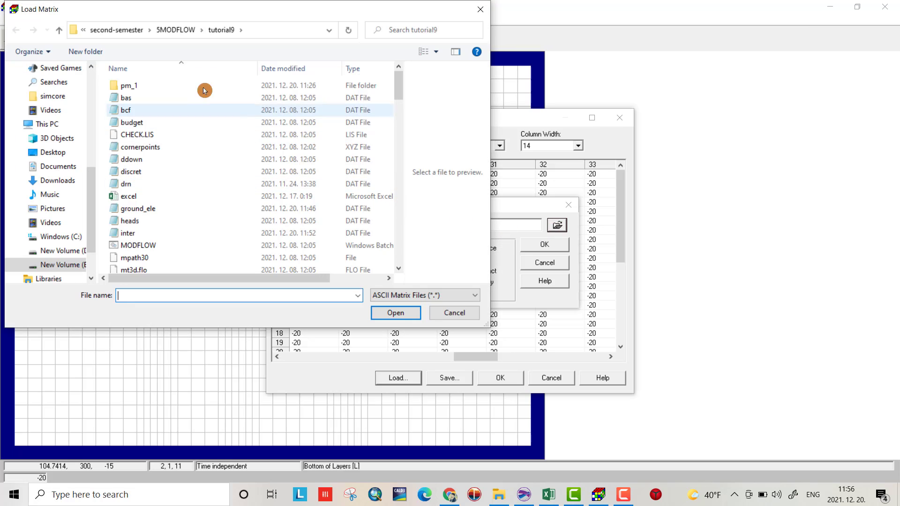
{"action": "left_click_drag", "start_coordinate": [398, 83], "coordinate": [398, 101]}
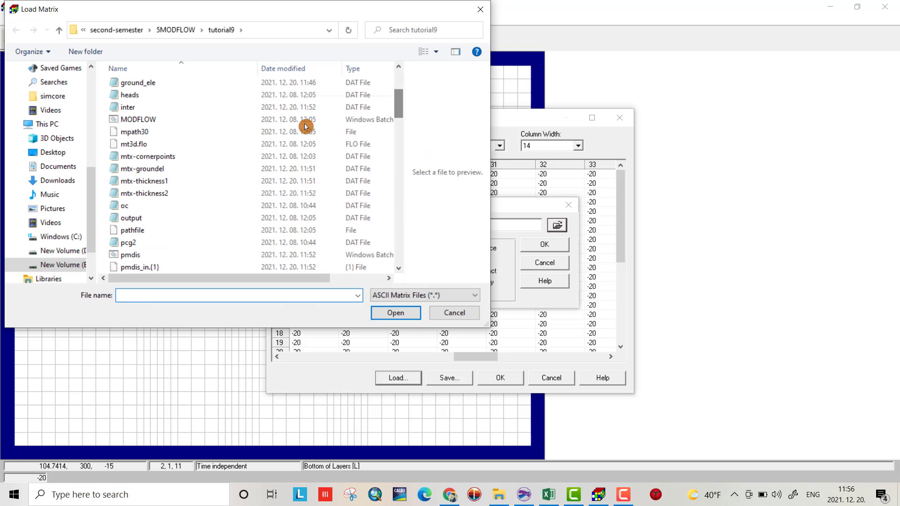
{"action": "left_click", "coordinate": [150, 170]}
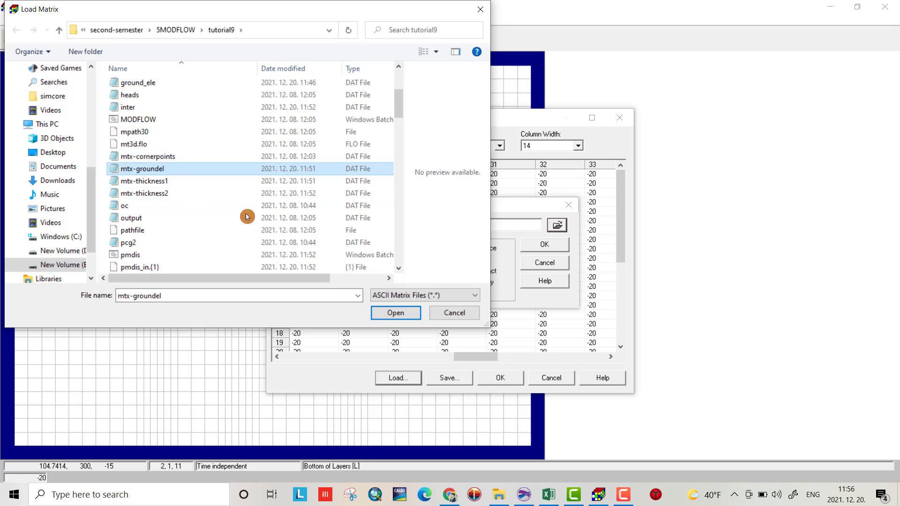
{"action": "left_click", "coordinate": [388, 314]}
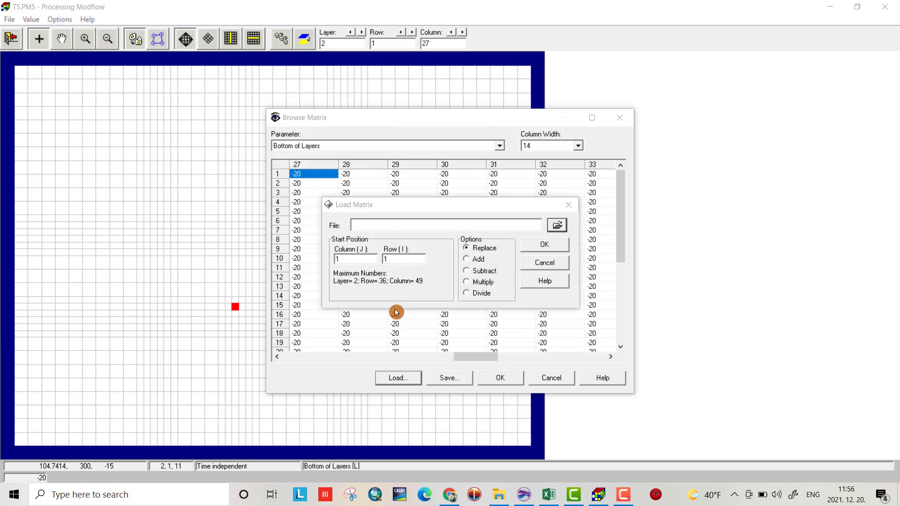
{"action": "left_click", "coordinate": [539, 249]}
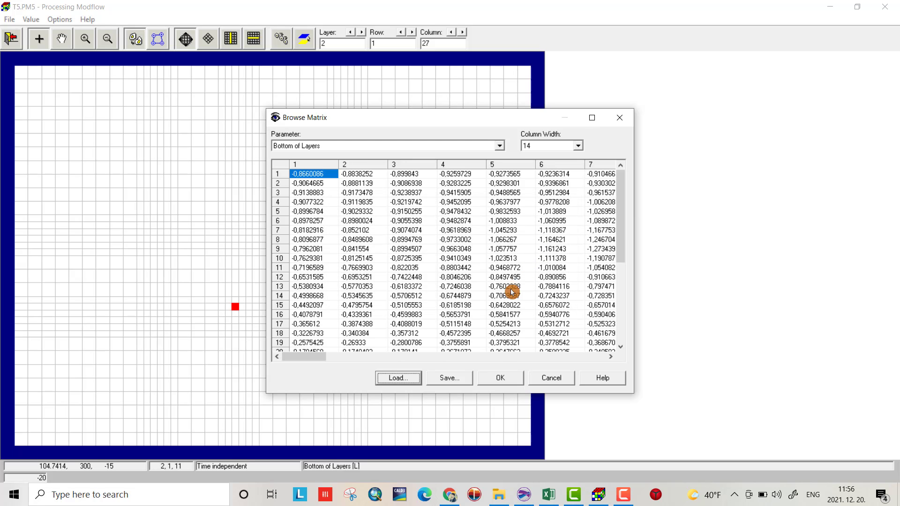
Subtract mtx-thickness1 from the layer 2 bottoms
{"action": "left_click", "coordinate": [406, 379]}
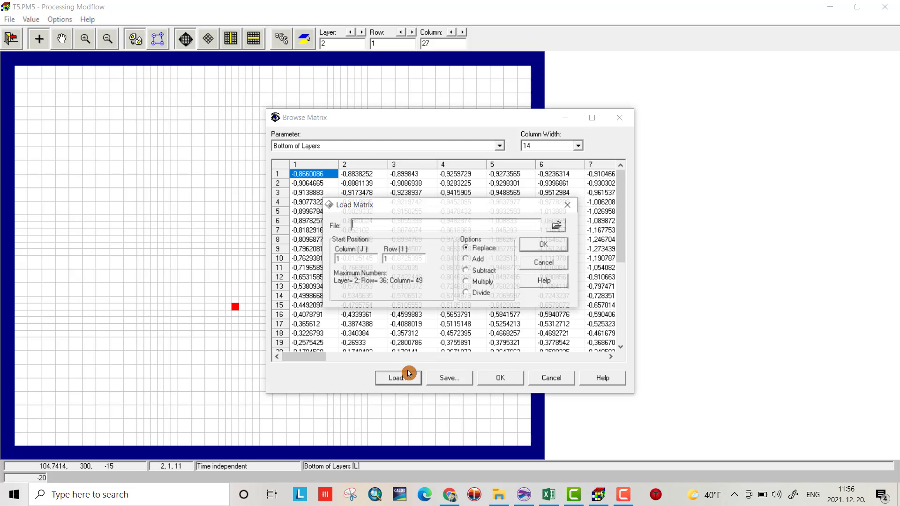
{"action": "left_click", "coordinate": [559, 228]}
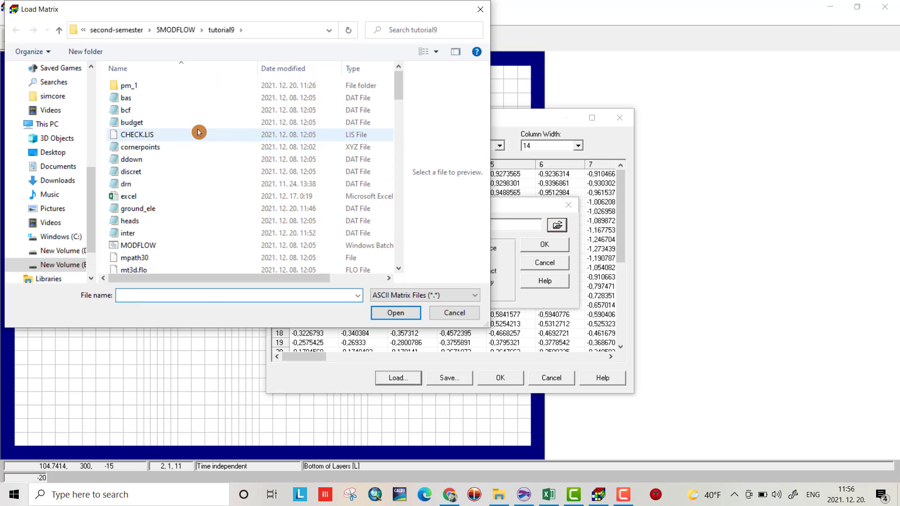
{"action": "left_click_drag", "start_coordinate": [396, 84], "coordinate": [396, 115]}
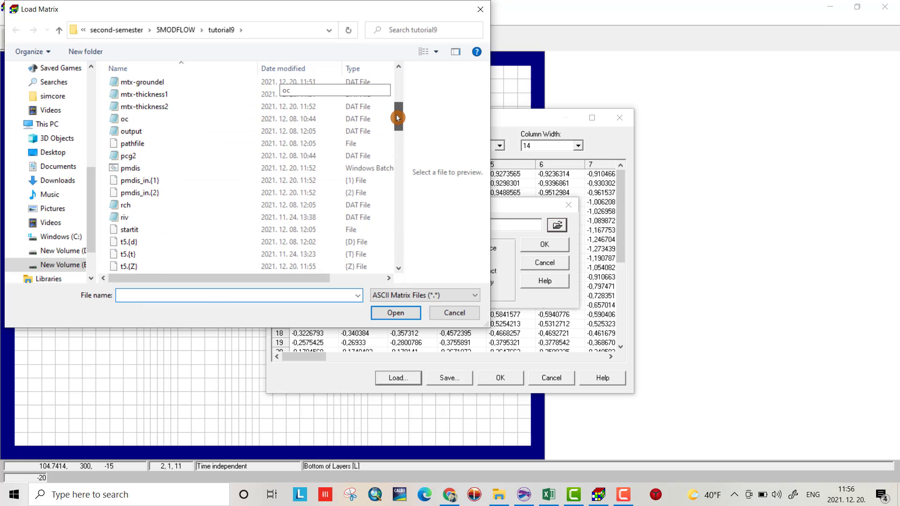
{"action": "left_click", "coordinate": [202, 95]}
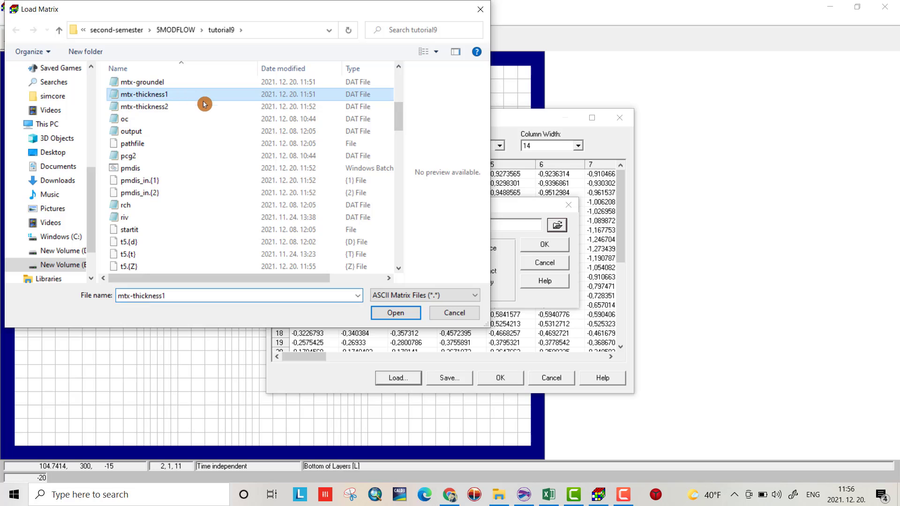
{"action": "left_click", "coordinate": [396, 313]}
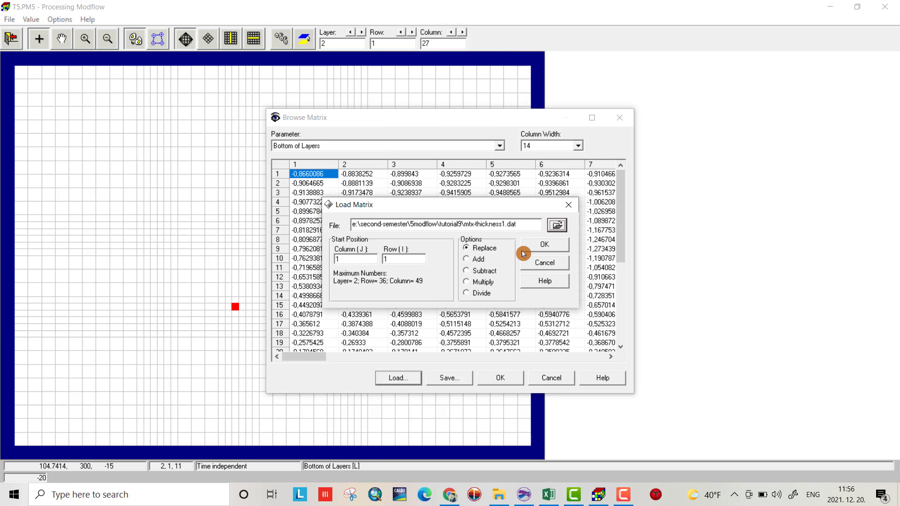
{"action": "left_click", "coordinate": [468, 271]}
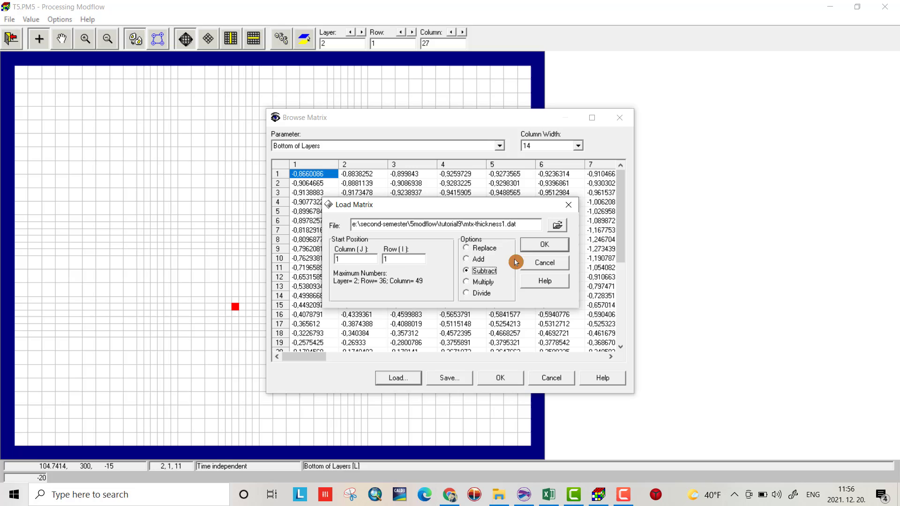
{"action": "left_click", "coordinate": [537, 251]}
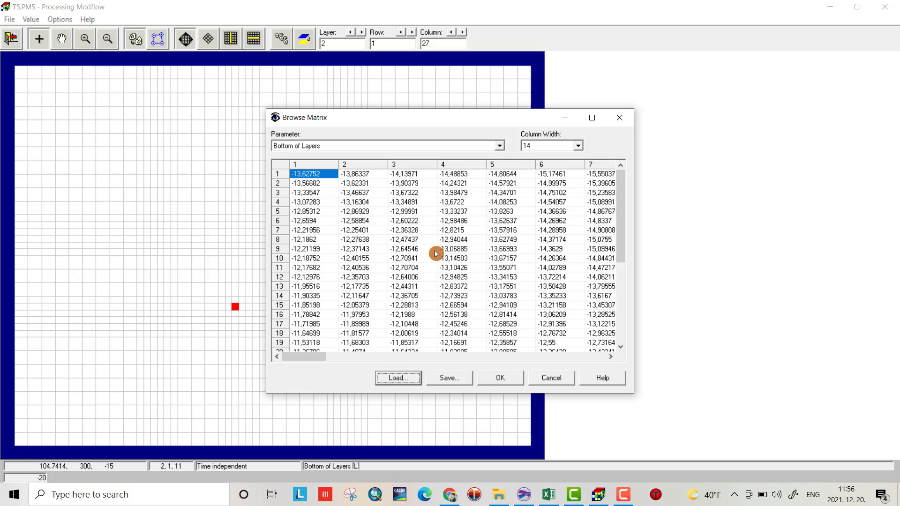
Subtract mtx-thickness2 as well and accept the layer 2 bottoms
{"action": "left_click", "coordinate": [400, 378]}
{"action": "left_click", "coordinate": [542, 249]}
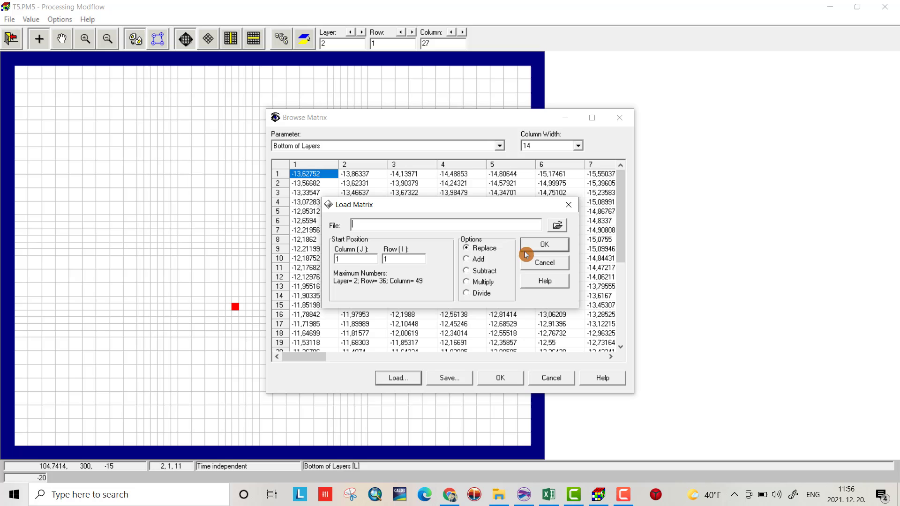
{"action": "left_click", "coordinate": [557, 230]}
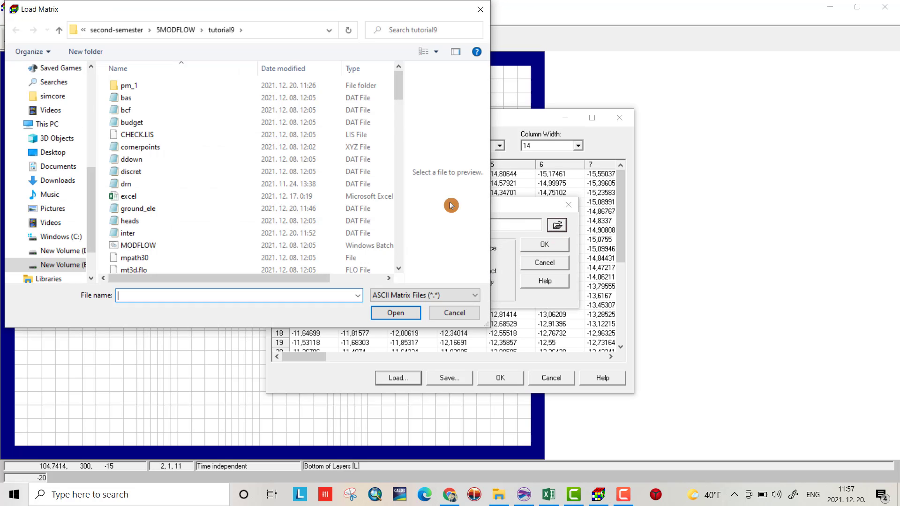
{"action": "left_click_drag", "start_coordinate": [402, 84], "coordinate": [401, 113]}
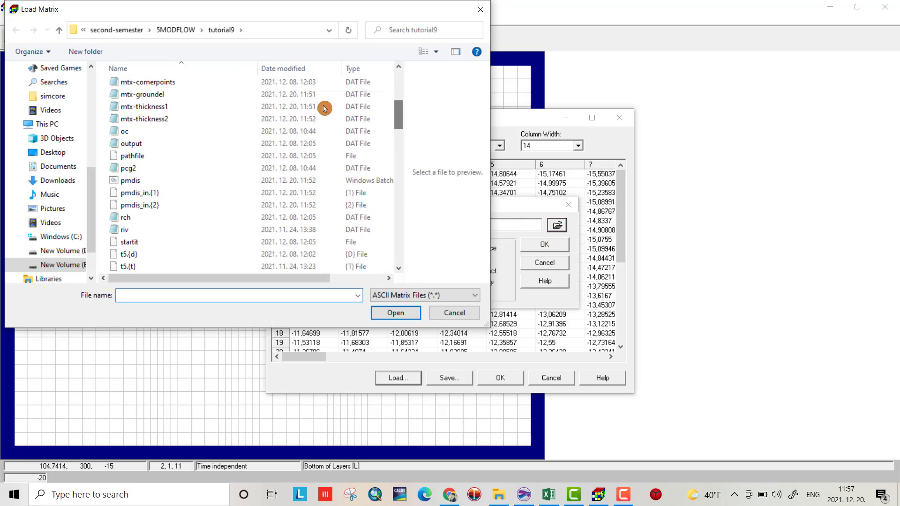
{"action": "left_click", "coordinate": [183, 119]}
{"action": "left_click", "coordinate": [396, 313]}
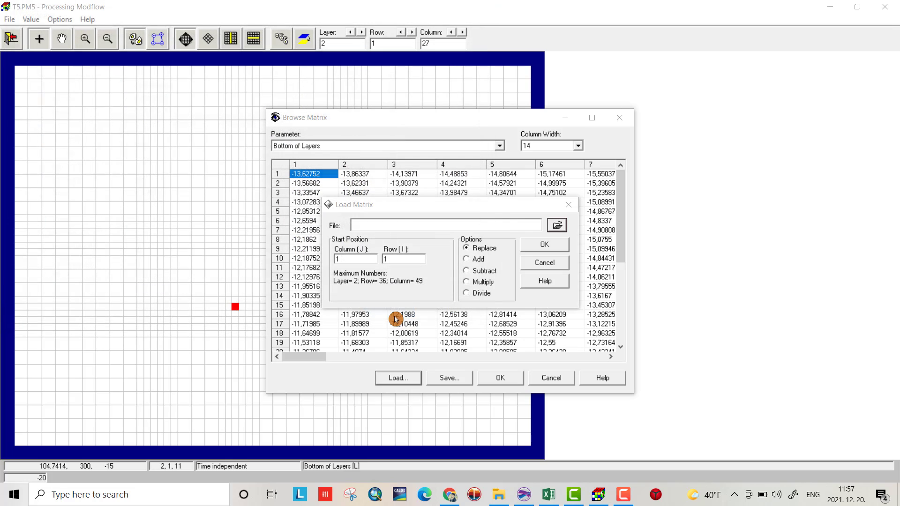
{"action": "left_click", "coordinate": [468, 272]}
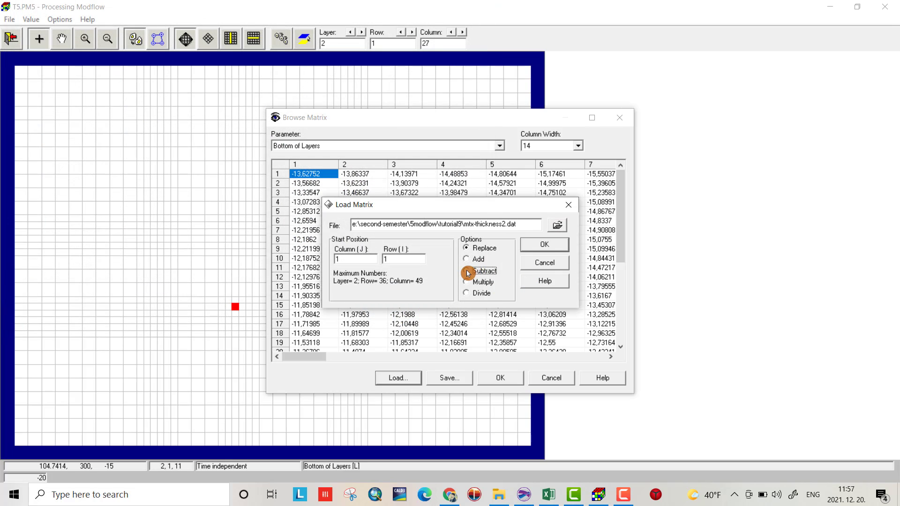
{"action": "left_click", "coordinate": [544, 245]}
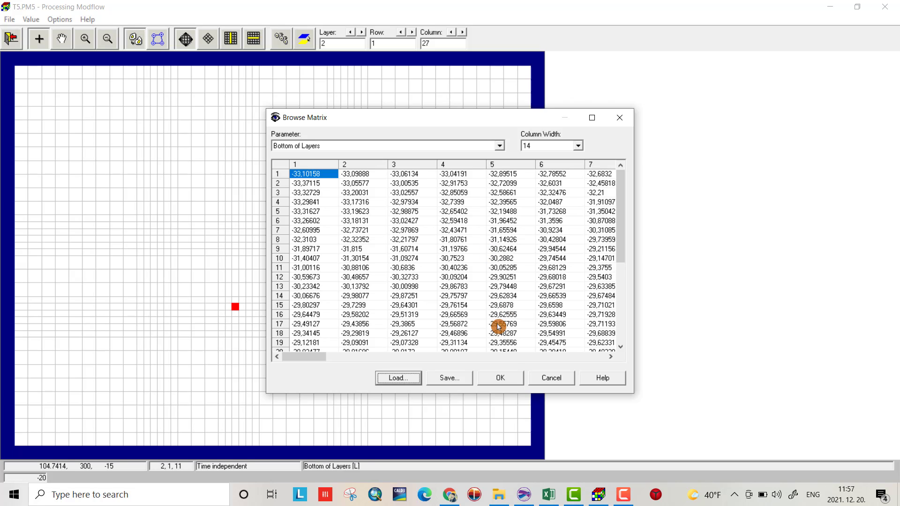
{"action": "left_click", "coordinate": [500, 378]}
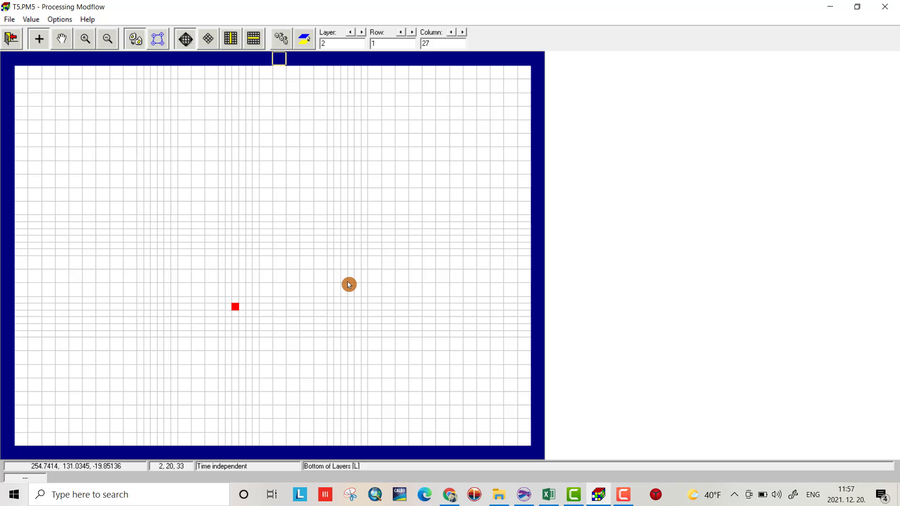
Check the layers in column cross-section, then exit and save the Bottom of Layers edits
{"action": "left_click", "coordinate": [238, 39]}
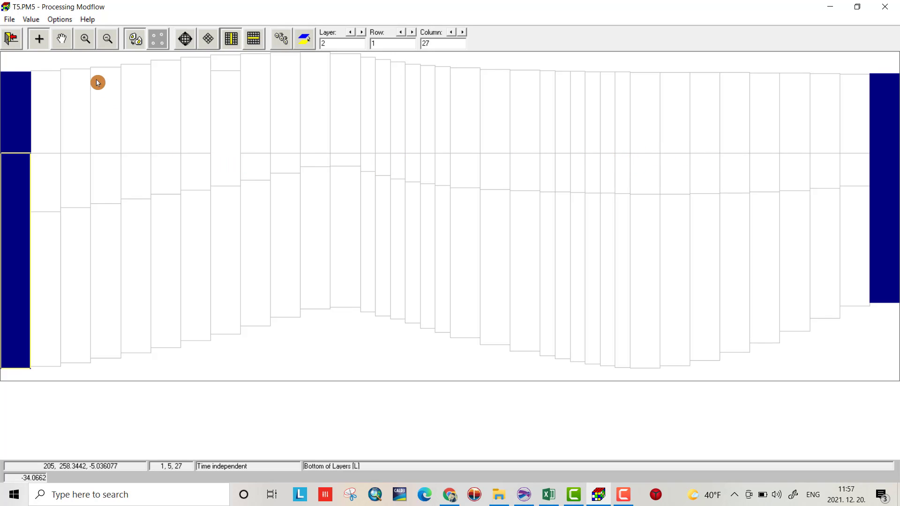
{"action": "left_click", "coordinate": [13, 38]}
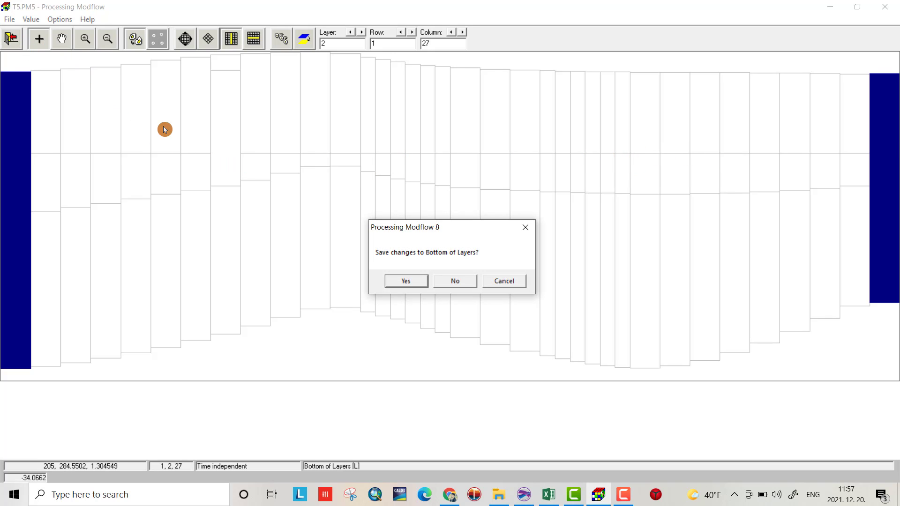
{"action": "left_click", "coordinate": [402, 282]}
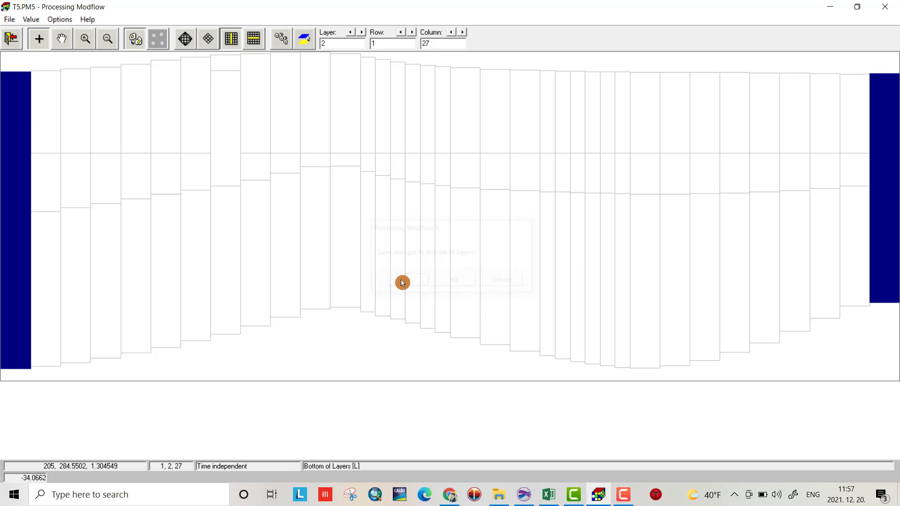
{"action": "left_click", "coordinate": [36, 21]}
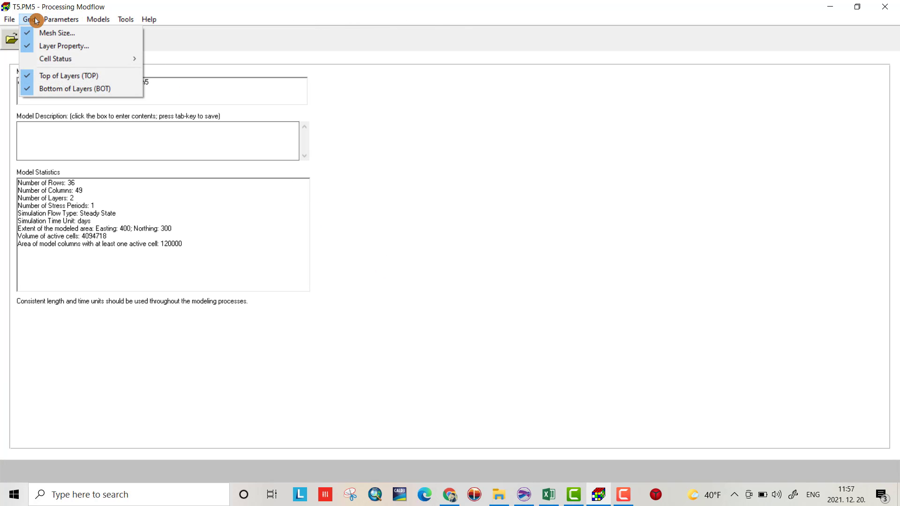
Open Top of Layers, inspect the column cross-section, then leave and save
{"action": "left_click", "coordinate": [52, 76]}
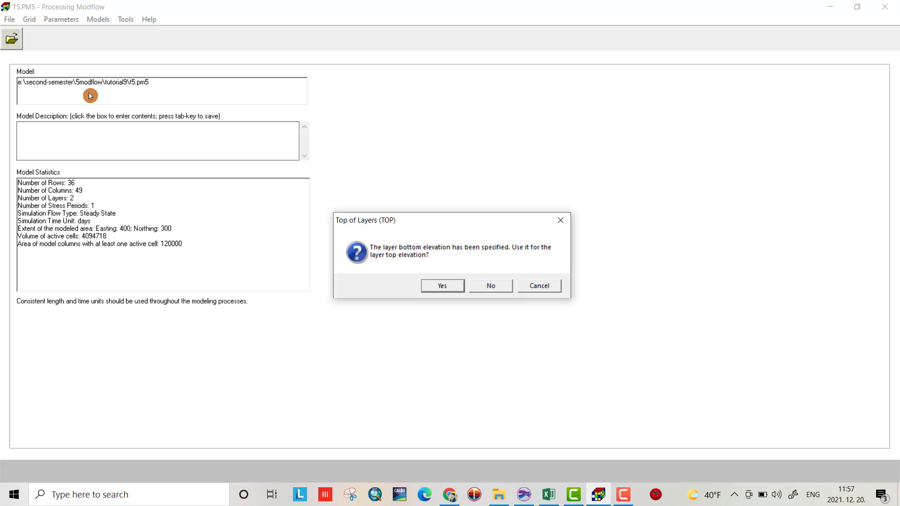
{"action": "left_click", "coordinate": [439, 284]}
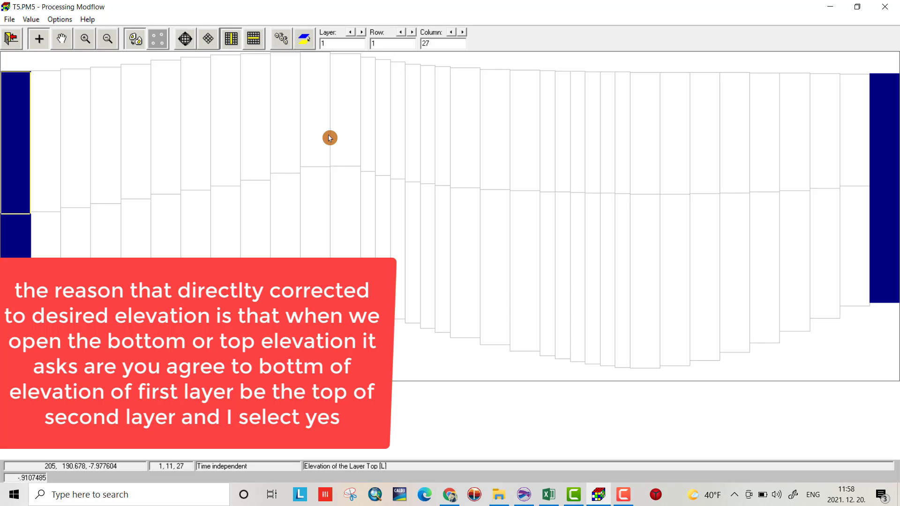
{"action": "left_click", "coordinate": [253, 38]}
{"action": "left_click", "coordinate": [234, 39]}
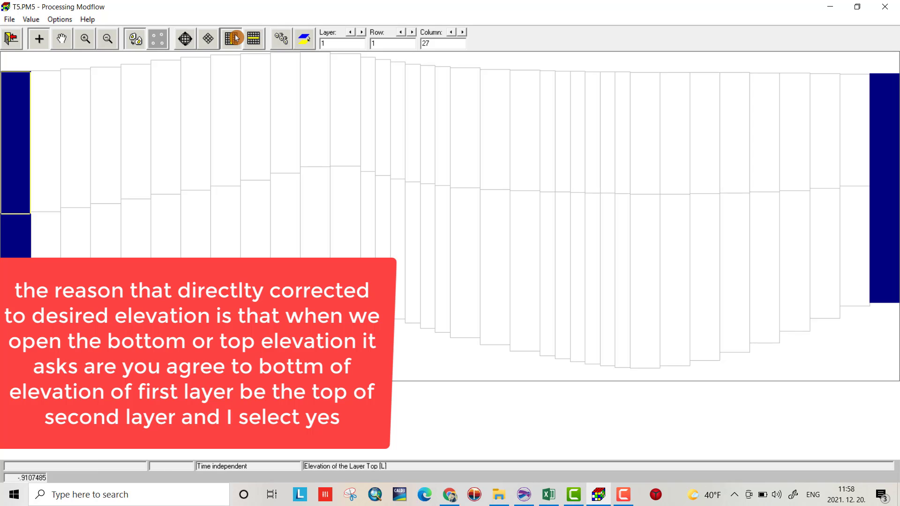
{"action": "left_click", "coordinate": [14, 37]}
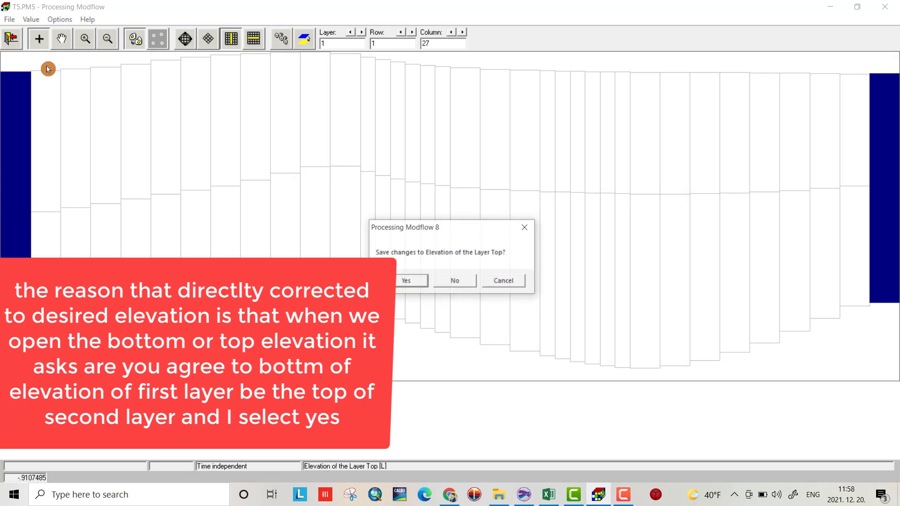
{"action": "left_click", "coordinate": [411, 281]}
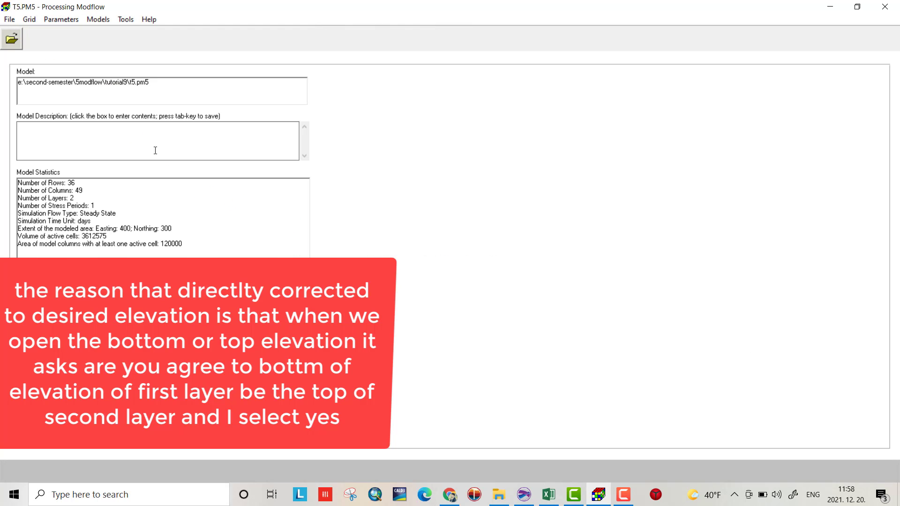
Reopen the Top of Layers editor and save it again on exit
{"action": "left_click", "coordinate": [31, 20]}
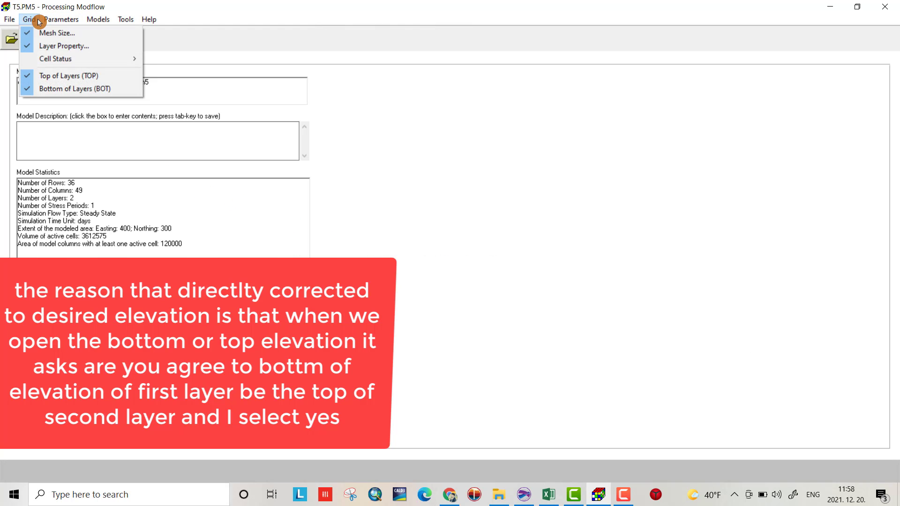
{"action": "left_click", "coordinate": [49, 81]}
{"action": "left_click", "coordinate": [432, 284]}
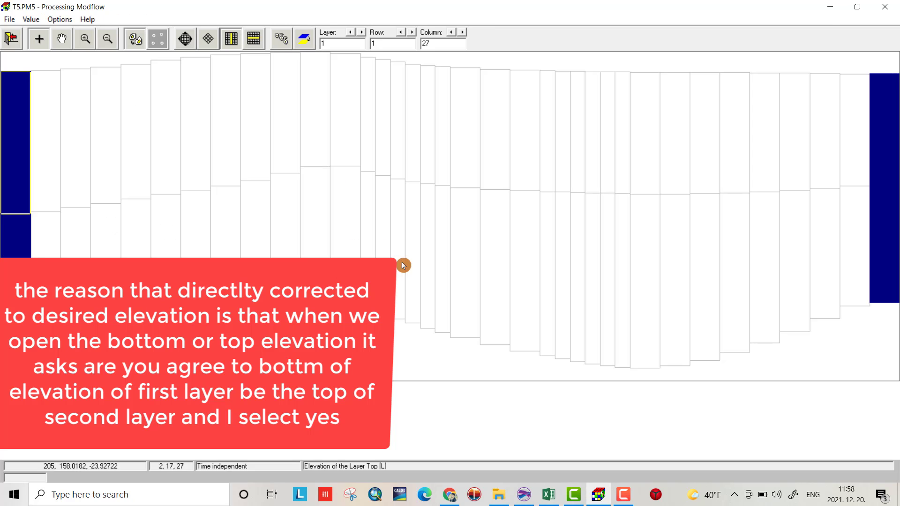
{"action": "left_click", "coordinate": [20, 40]}
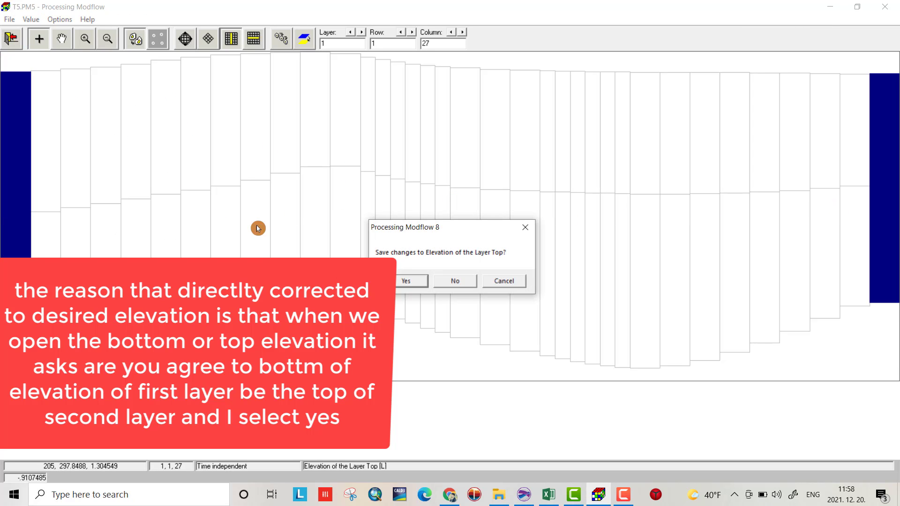
{"action": "left_click", "coordinate": [419, 280]}
Open the Bottom of Layers editor, accepting the prompt
{"action": "left_click", "coordinate": [29, 19]}
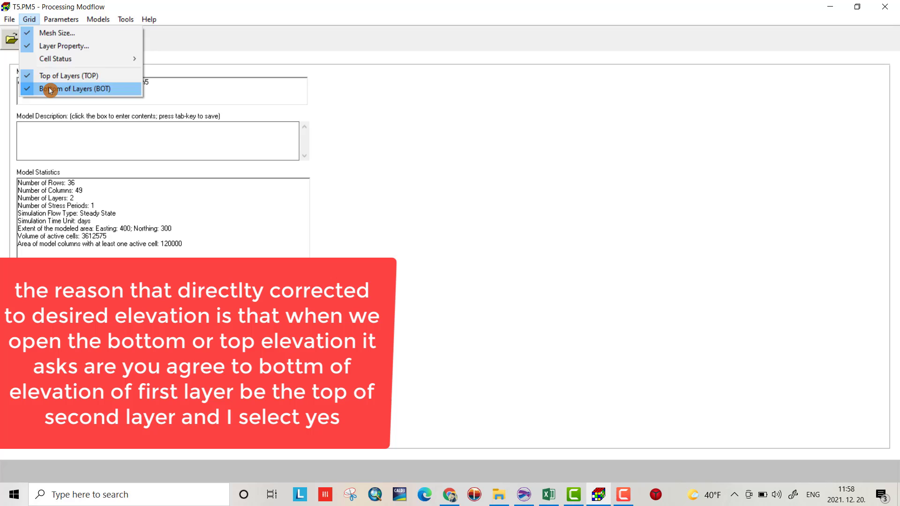
{"action": "left_click", "coordinate": [51, 91]}
{"action": "left_click", "coordinate": [443, 286]}
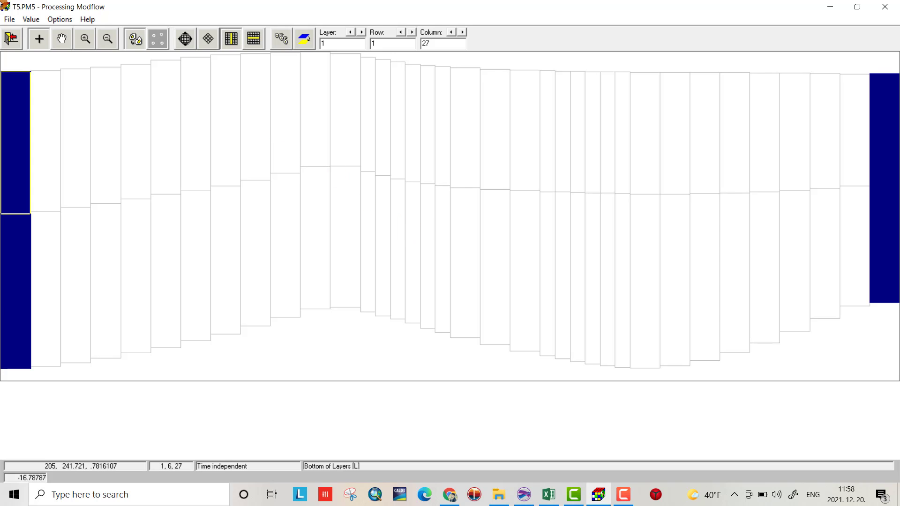
{"action": "left_click", "coordinate": [158, 41]}
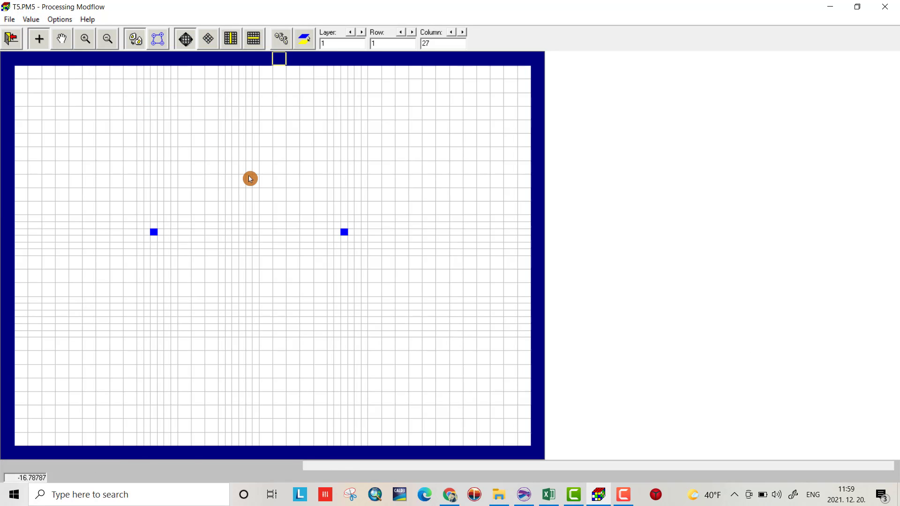
{"action": "left_click", "coordinate": [60, 19]}
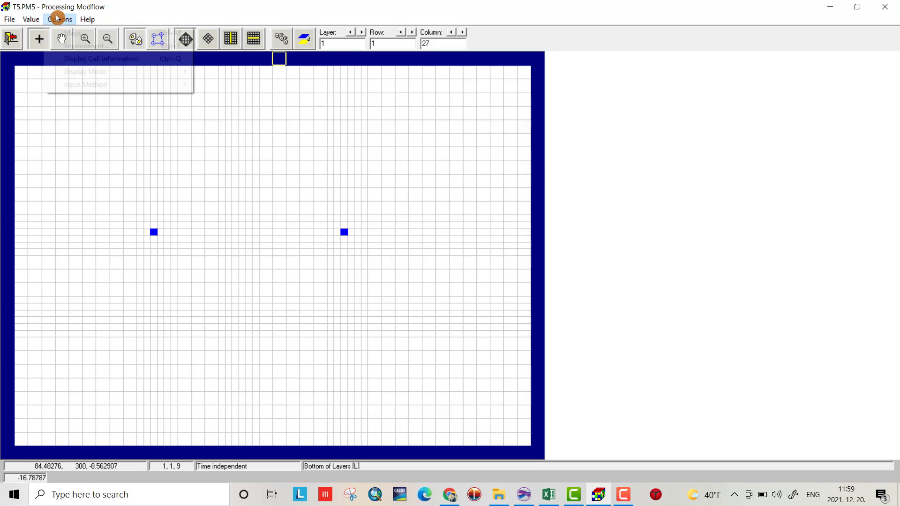
{"action": "left_click", "coordinate": [71, 46]}
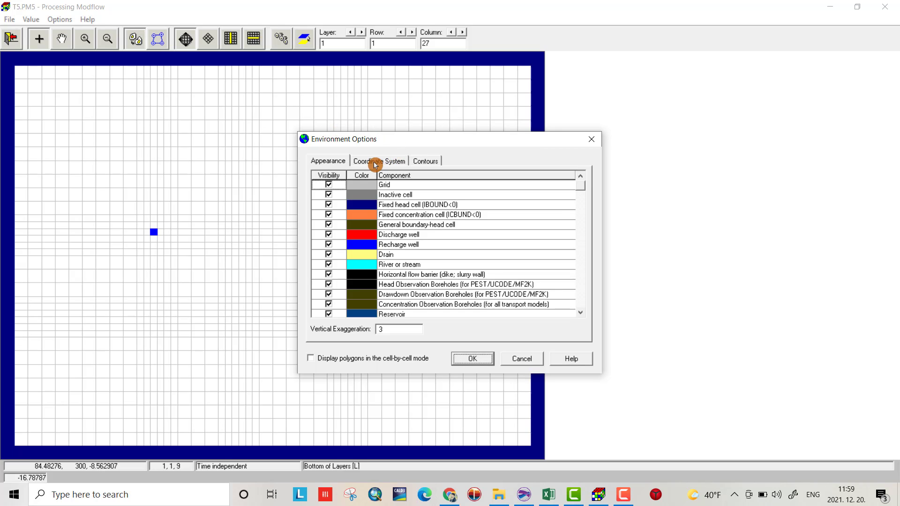
{"action": "left_click", "coordinate": [591, 140]}
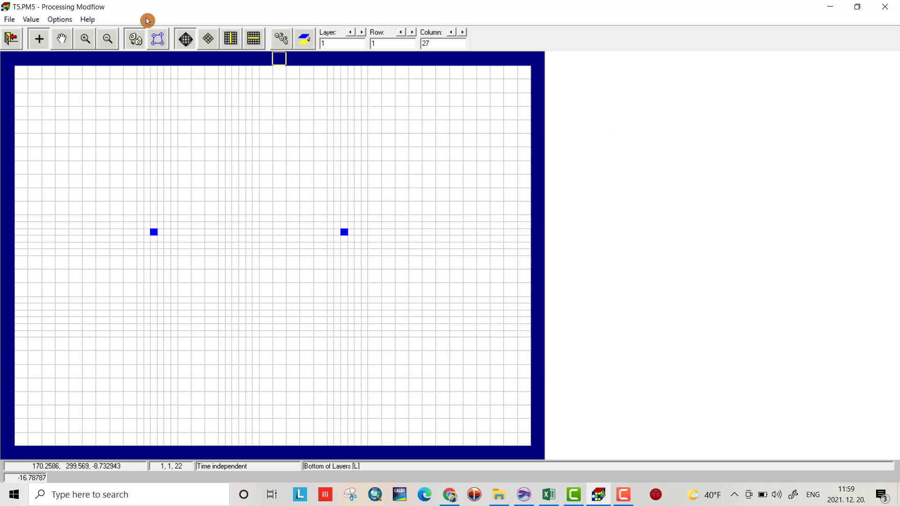
Open the Maps overlay settings, review the borehole post map in Surfer, and return to Processing Modflow
{"action": "left_click", "coordinate": [53, 19]}
{"action": "left_click", "coordinate": [64, 33]}
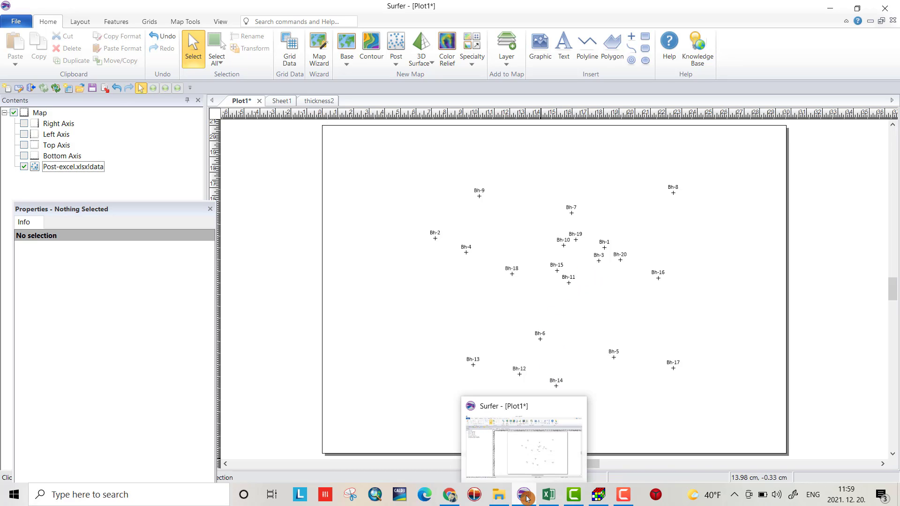
{"action": "left_click", "coordinate": [597, 502]}
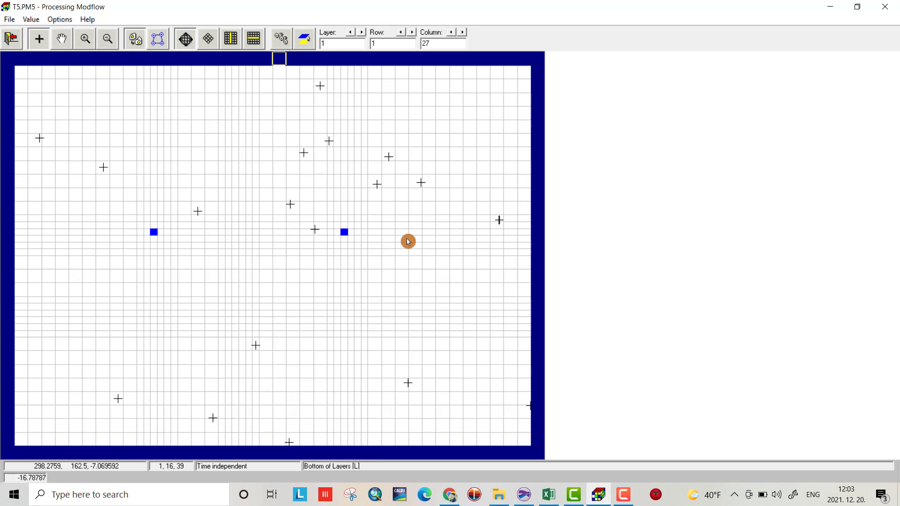
Apply the checked BOREHOLE.dxf overlay to the grid and leave the Bottom of Layers editor
{"action": "left_click", "coordinate": [60, 19]}
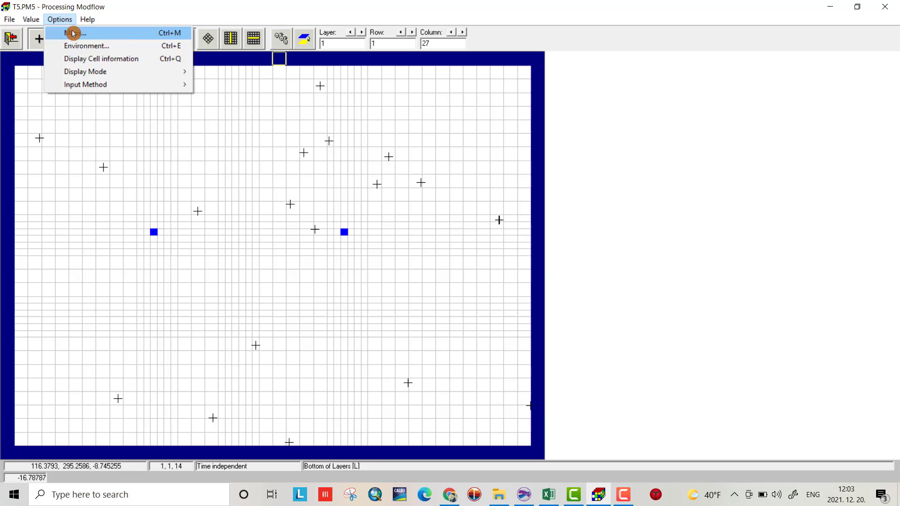
{"action": "left_click", "coordinate": [74, 33]}
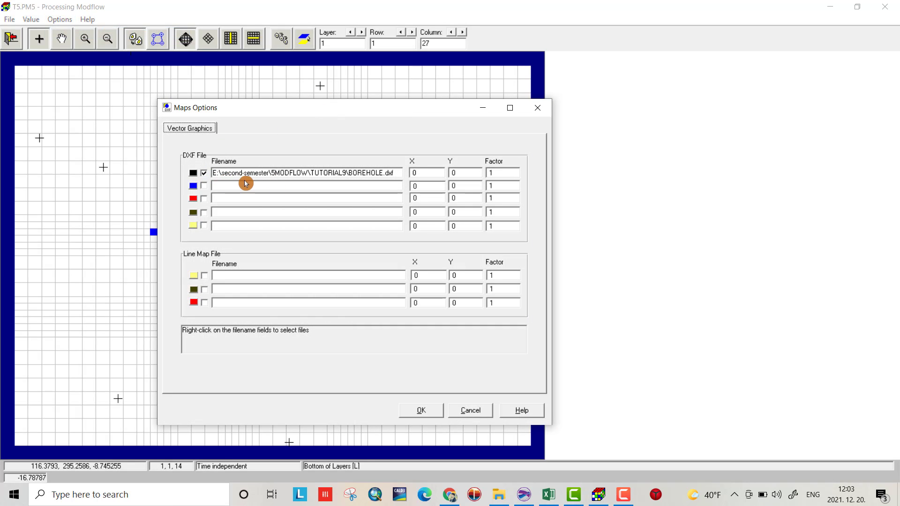
{"action": "left_click", "coordinate": [391, 176]}
{"action": "left_click", "coordinate": [420, 409]}
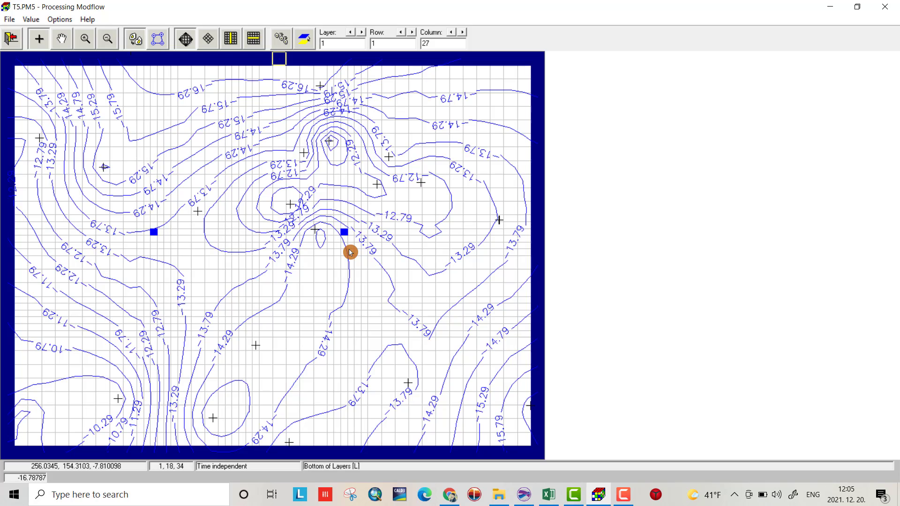
{"action": "left_click", "coordinate": [11, 39]}
Save the layer-bottom elevations and open Top of Layers, accepting the bottom elevations as its values
{"action": "left_click", "coordinate": [409, 279]}
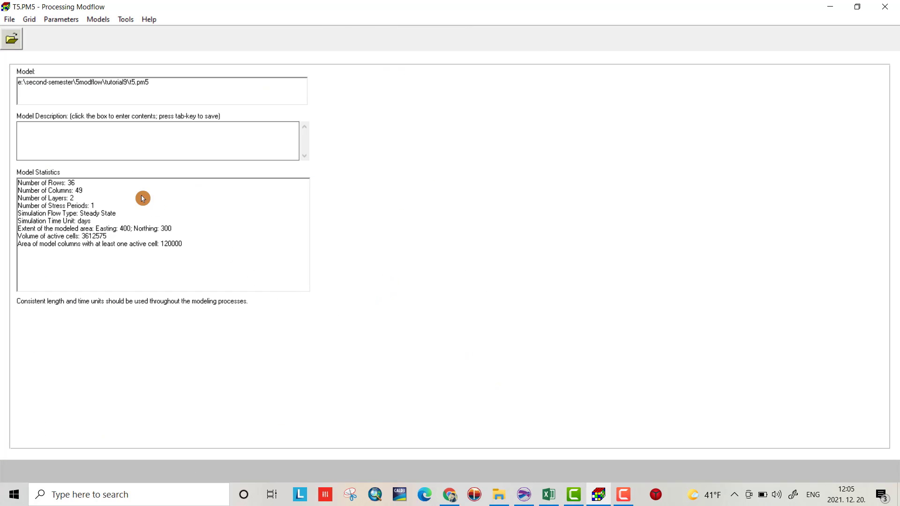
{"action": "left_click", "coordinate": [29, 19]}
{"action": "left_click", "coordinate": [47, 76]}
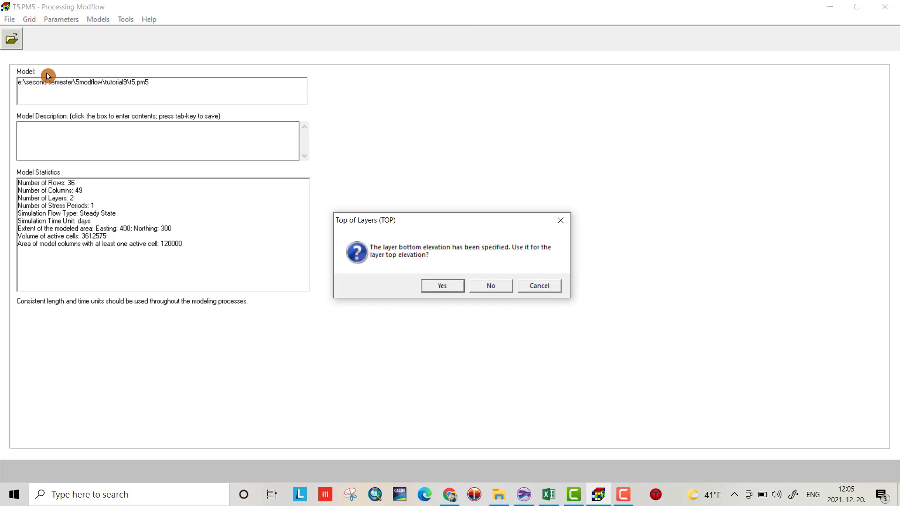
{"action": "left_click", "coordinate": [436, 287]}
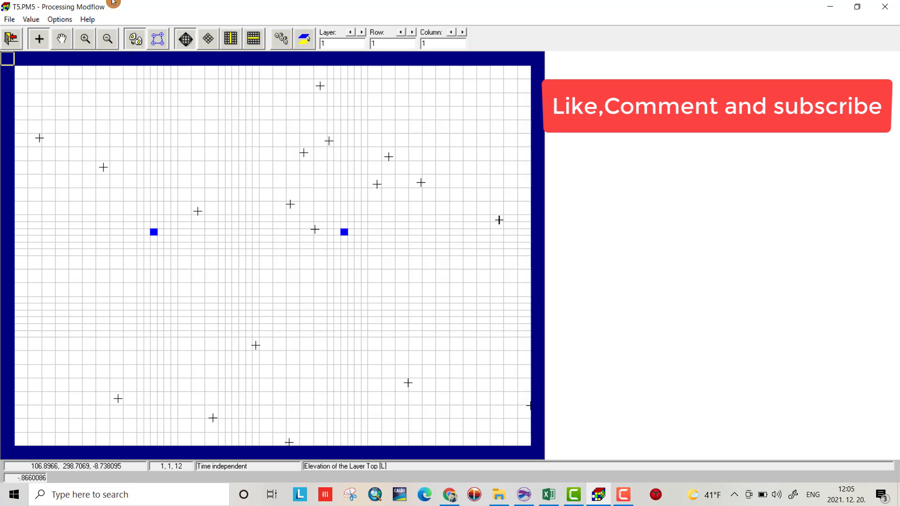
Make contours visible with levels from minimum -2 to maximum 1 at a 0.1 interval
{"action": "left_click", "coordinate": [60, 20]}
{"action": "left_click", "coordinate": [71, 47]}
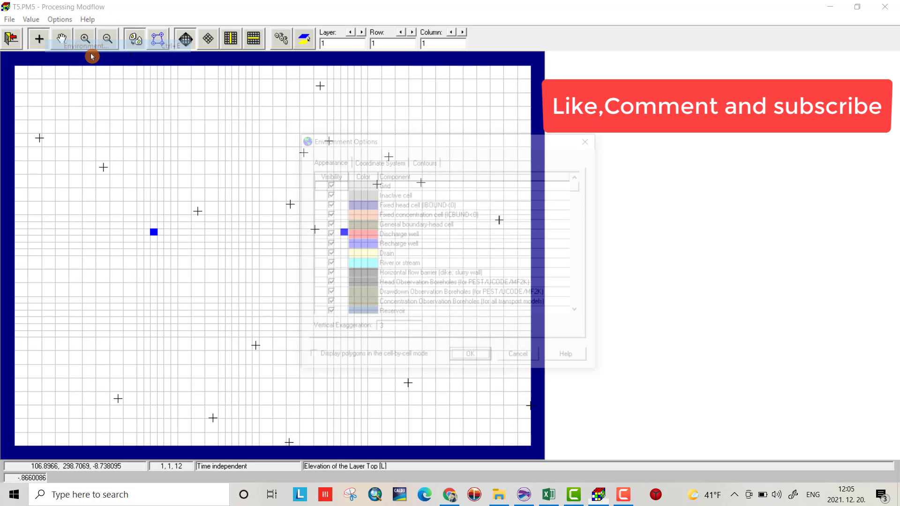
{"action": "left_click", "coordinate": [427, 160]}
{"action": "left_click", "coordinate": [353, 177]}
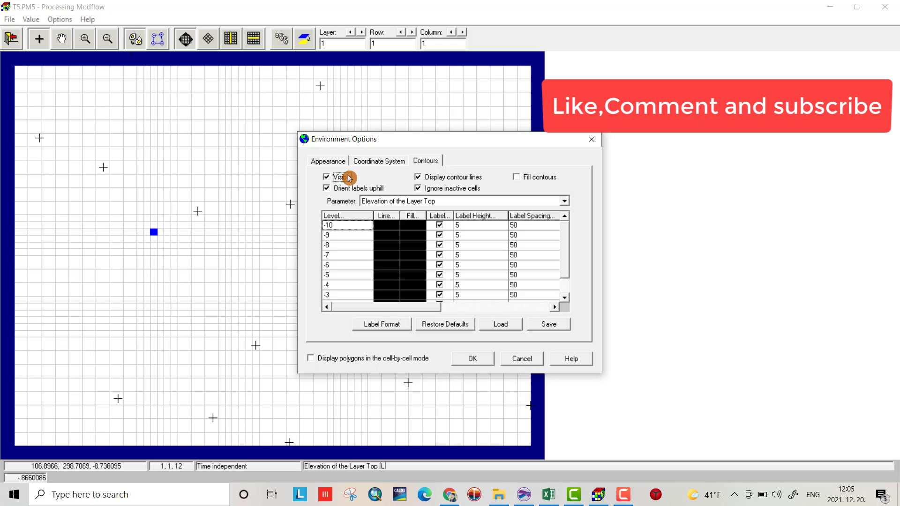
{"action": "left_click", "coordinate": [335, 216]}
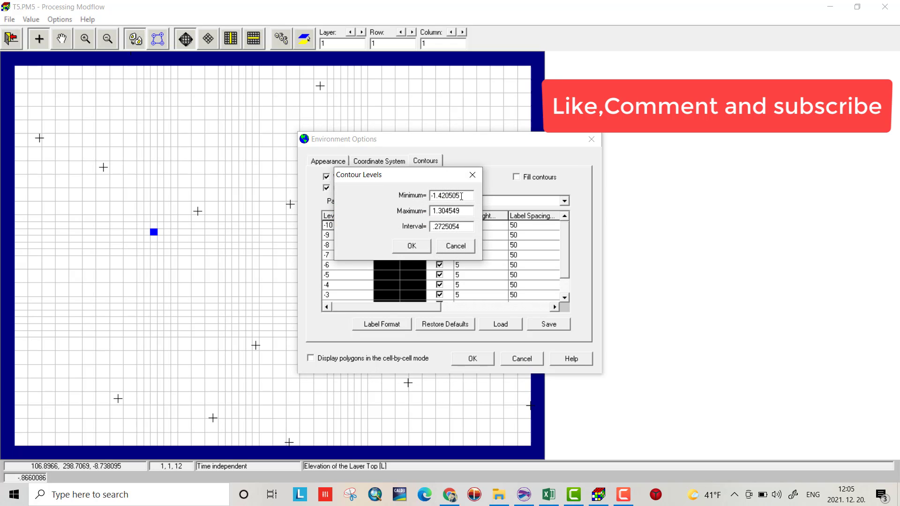
{"action": "left_click_drag", "start_coordinate": [462, 197], "coordinate": [406, 197]}
{"action": "type", "text": "-2"}
{"action": "left_click_drag", "start_coordinate": [462, 212], "coordinate": [428, 226]}
{"action": "type", "text": "1"}
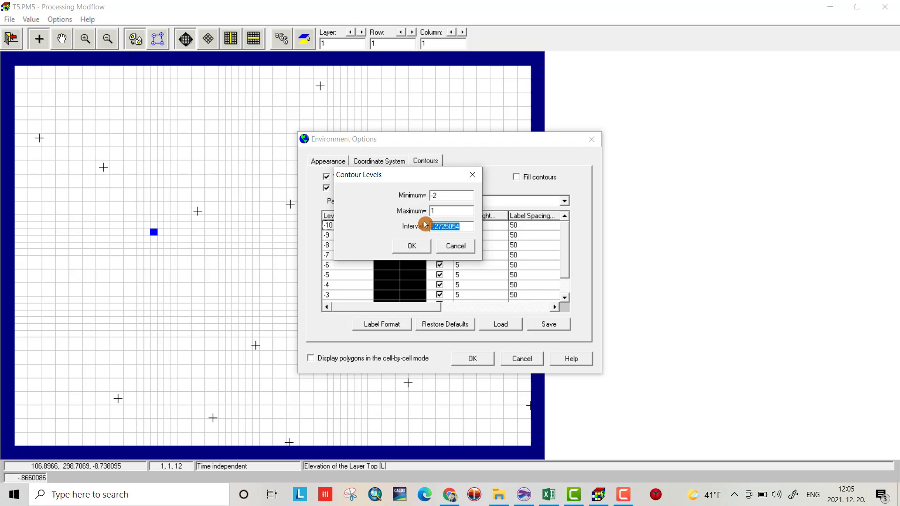
{"action": "type", "text": "0.1"}
{"action": "left_click", "coordinate": [411, 246]}
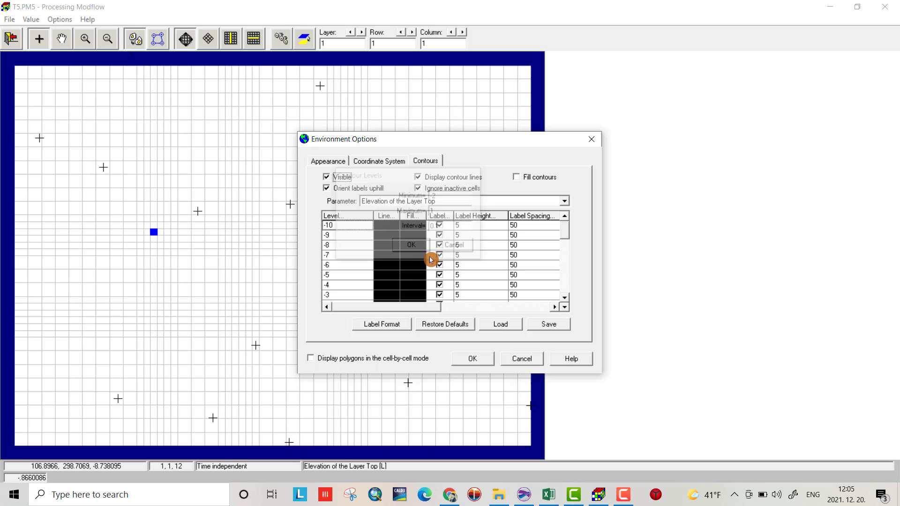
Set contour labels to Fixed format and draw the contoured layer-top elevation map
{"action": "left_click", "coordinate": [381, 324]}
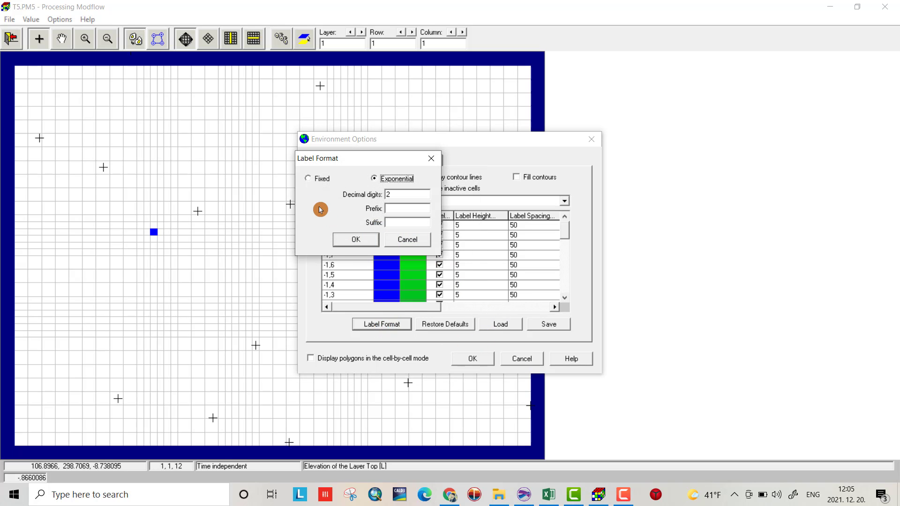
{"action": "left_click", "coordinate": [307, 180]}
{"action": "left_click", "coordinate": [346, 238]}
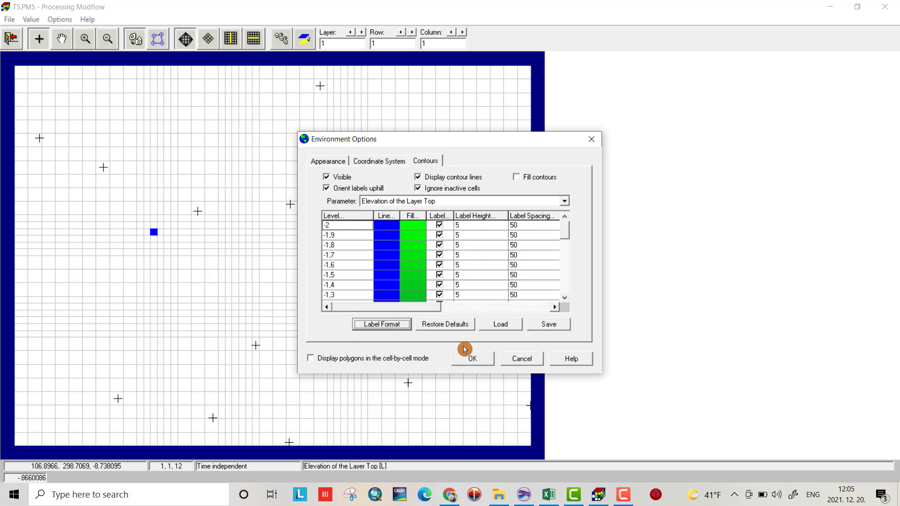
{"action": "left_click", "coordinate": [462, 362]}
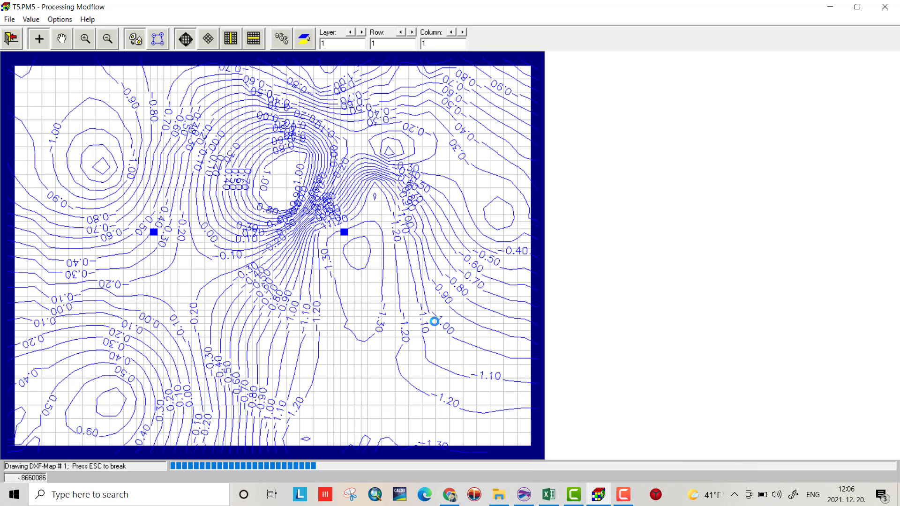